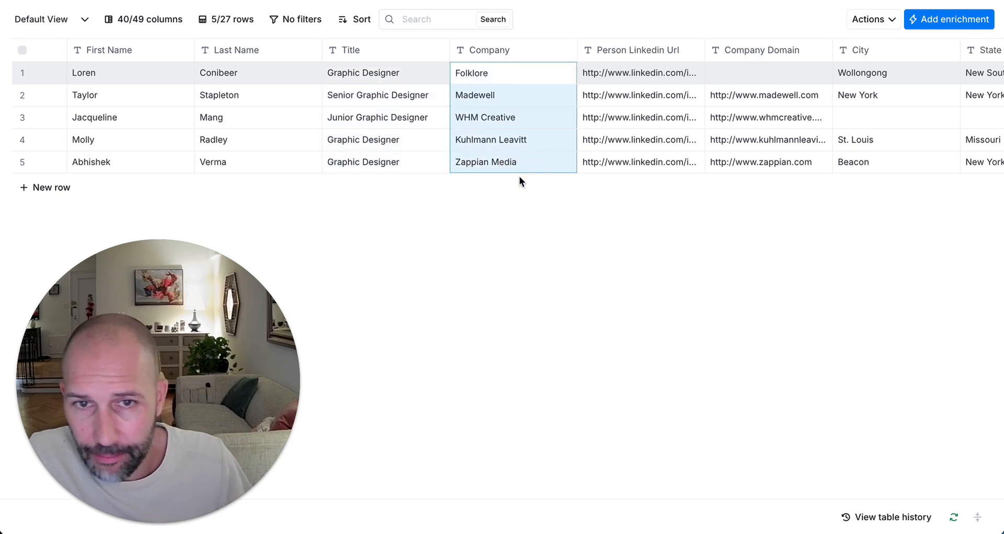
Step: Scroll the table right to show the Find Person LinkedIn URL, Personal LI URL and Enrich Person columns
{"action": "scroll", "coordinate": [413, 167], "scroll_direction": "right", "scroll_amount": 5}
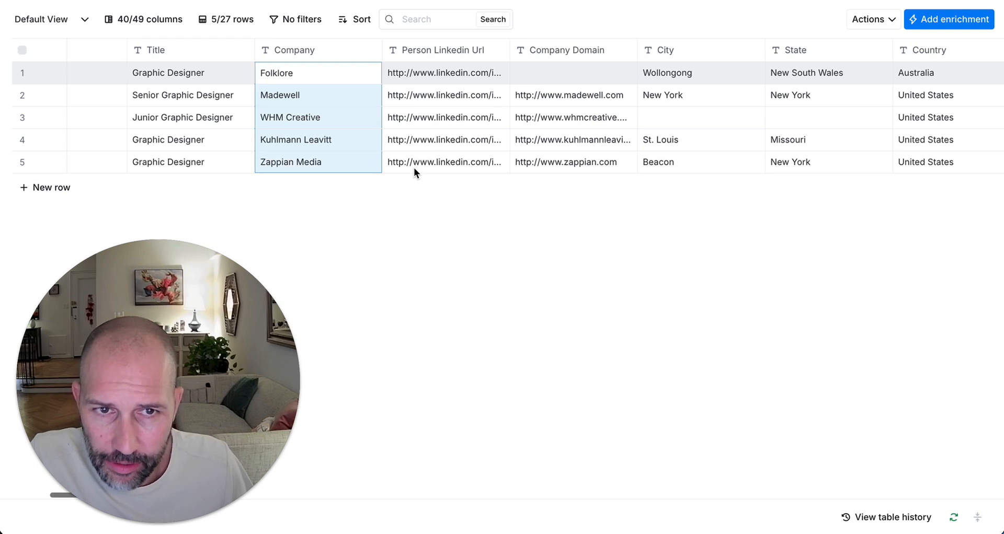
{"action": "scroll", "coordinate": [414, 169], "scroll_direction": "right", "scroll_amount": 15}
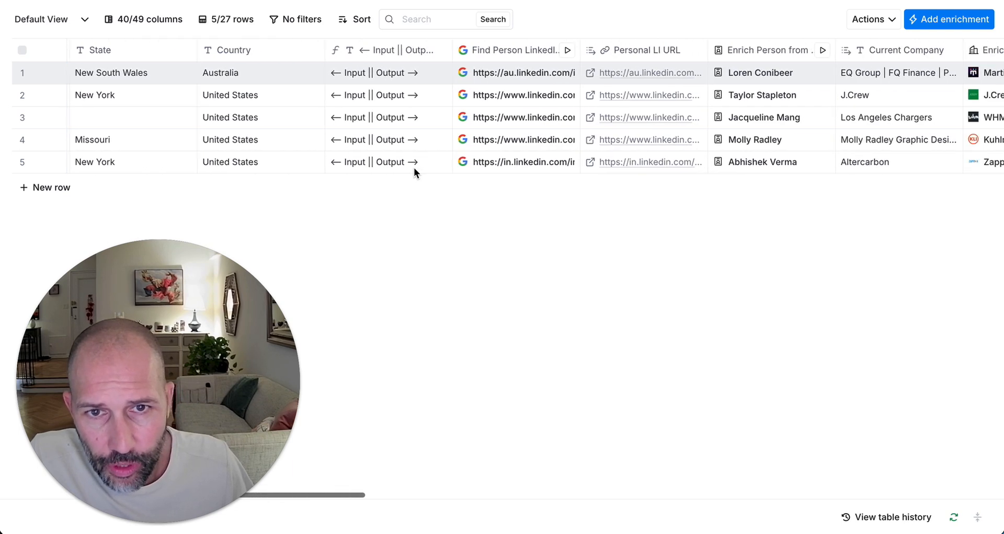
{"action": "scroll", "coordinate": [413, 167], "scroll_direction": "left", "scroll_amount": 1}
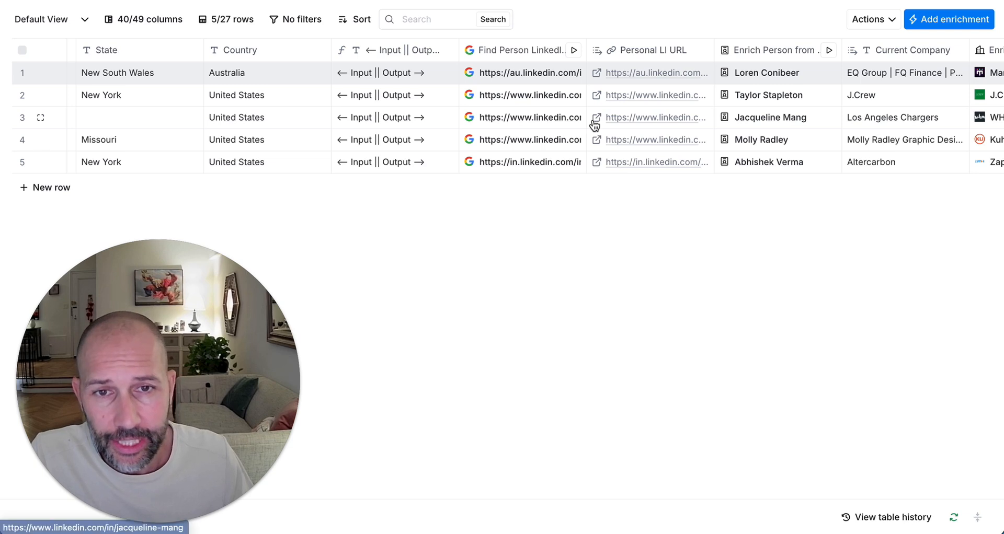
Step: Open the Find Person LinkedIn URL column setup and select the site:linkedin.com/in filter in its Google query
{"action": "left_click", "coordinate": [525, 52]}
{"action": "left_click", "coordinate": [609, 102]}
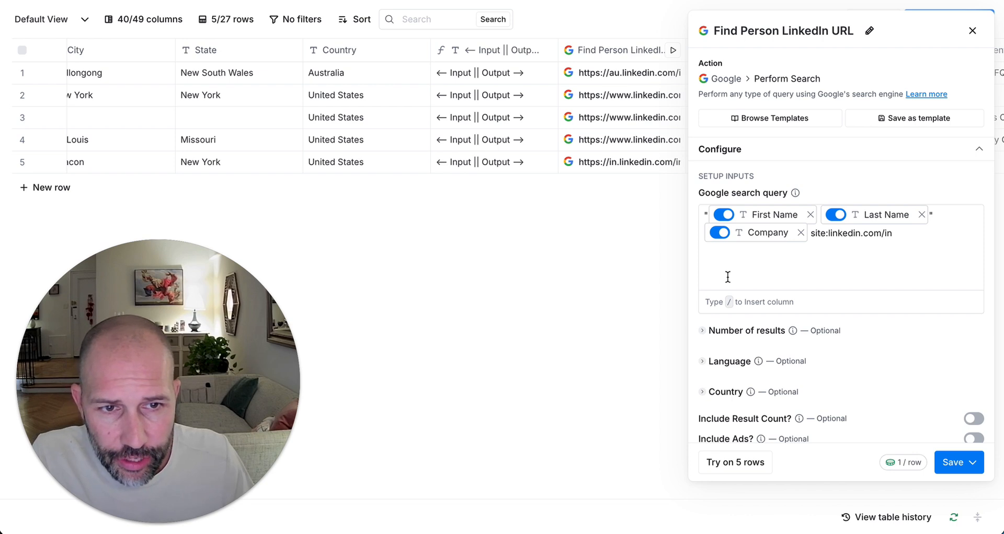
{"action": "left_click", "coordinate": [734, 268]}
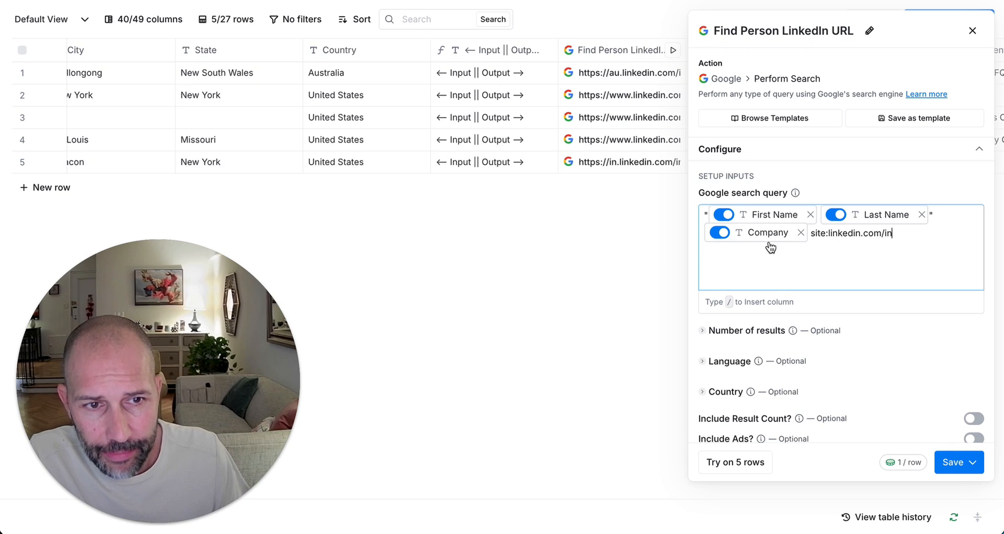
{"action": "left_click_drag", "start_coordinate": [811, 232], "coordinate": [914, 234]}
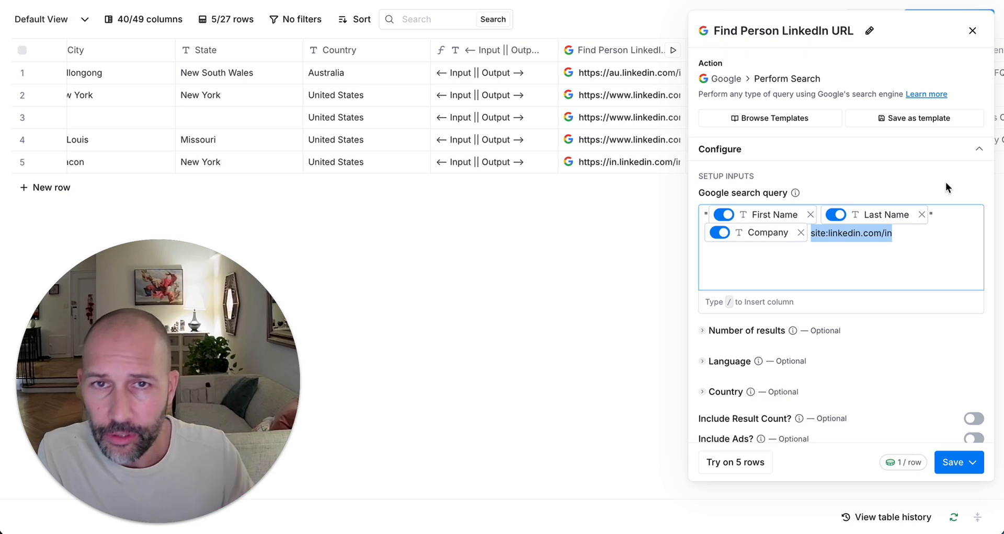
Step: Close the search setup and expand row 2's first Google search result: link, title, snippet, subtitle
{"action": "left_click", "coordinate": [971, 31]}
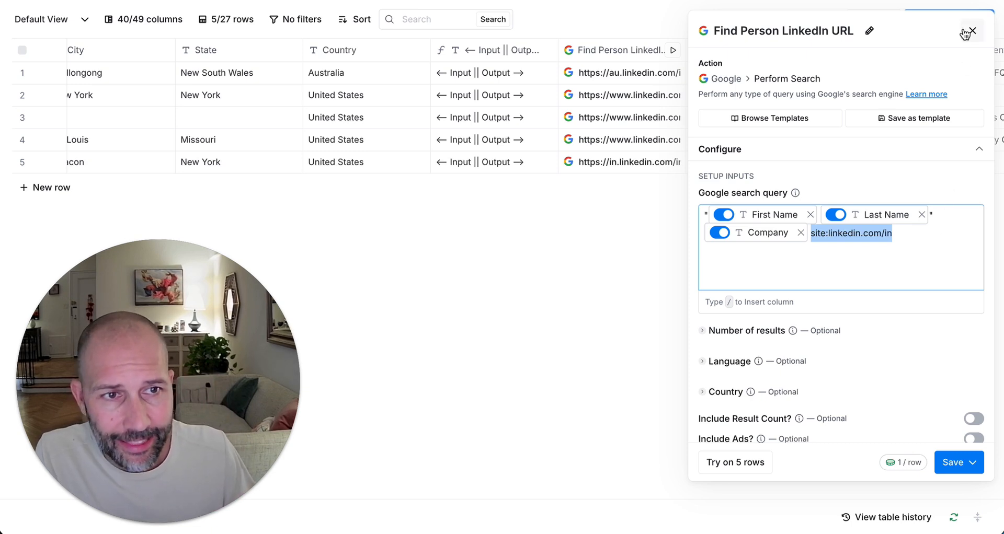
{"action": "left_click", "coordinate": [605, 76]}
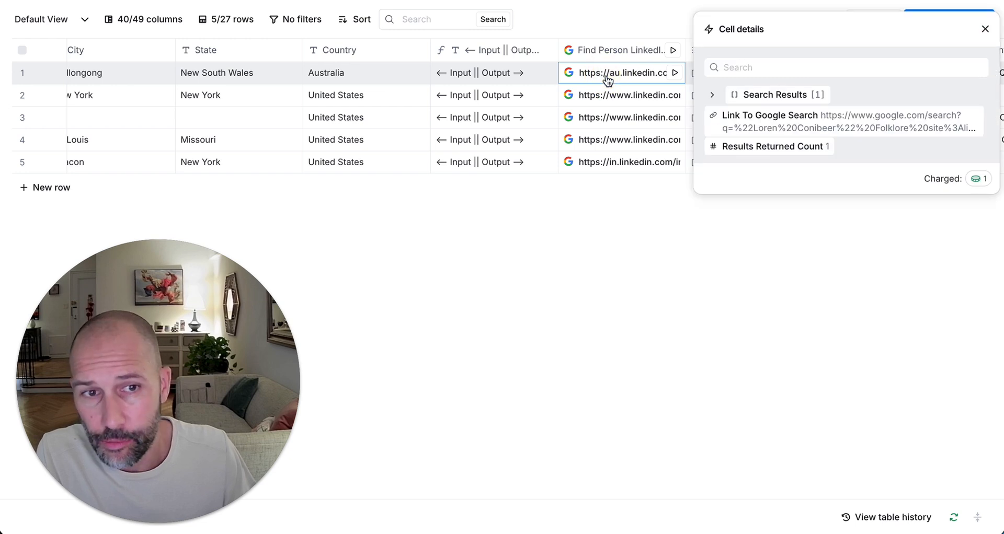
{"action": "left_click", "coordinate": [984, 30]}
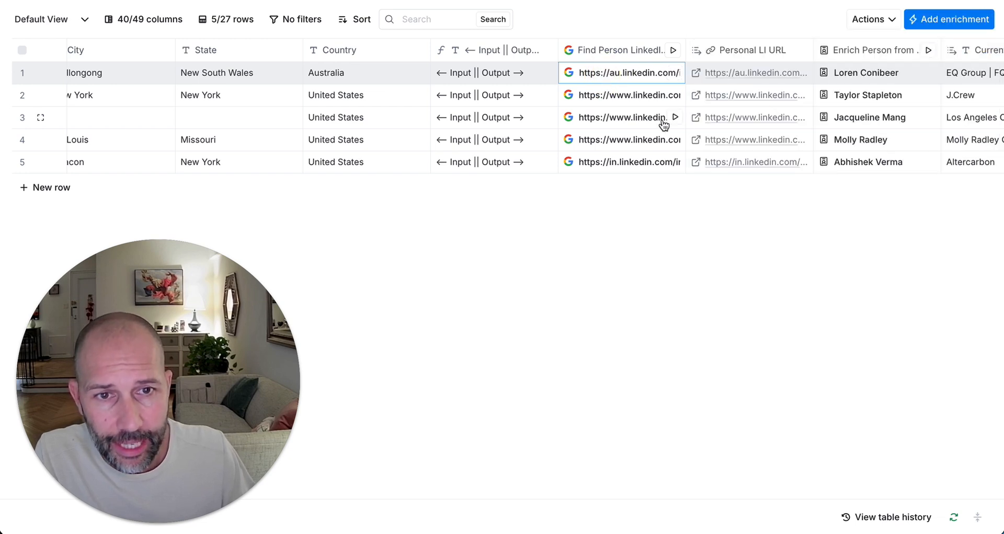
{"action": "left_click", "coordinate": [638, 93]}
{"action": "left_click", "coordinate": [756, 95]}
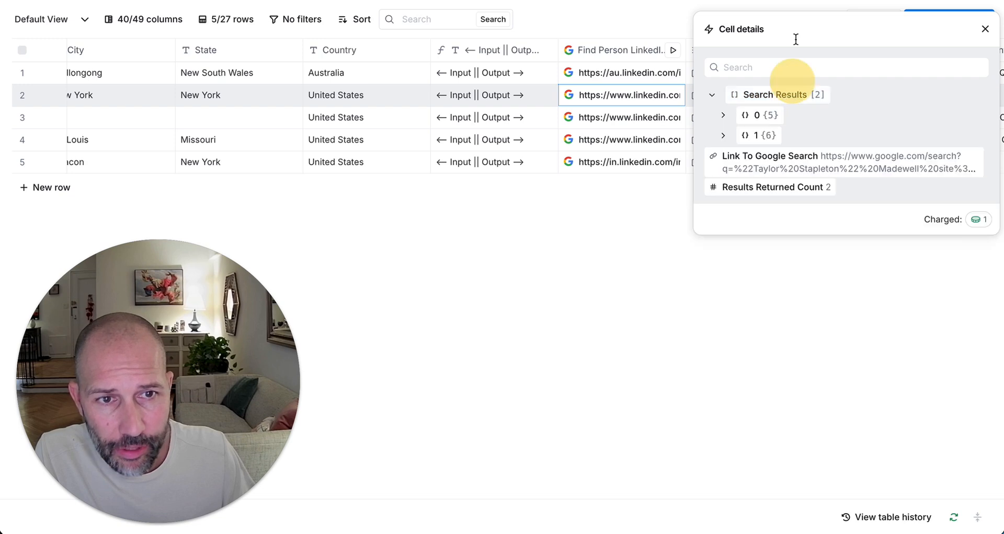
{"action": "left_click", "coordinate": [759, 115]}
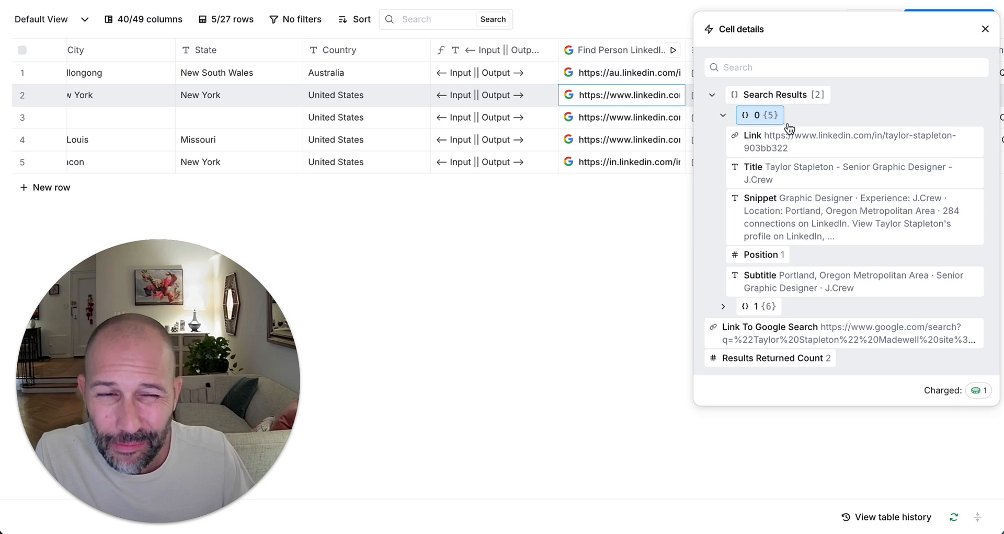
{"action": "left_click", "coordinate": [840, 138]}
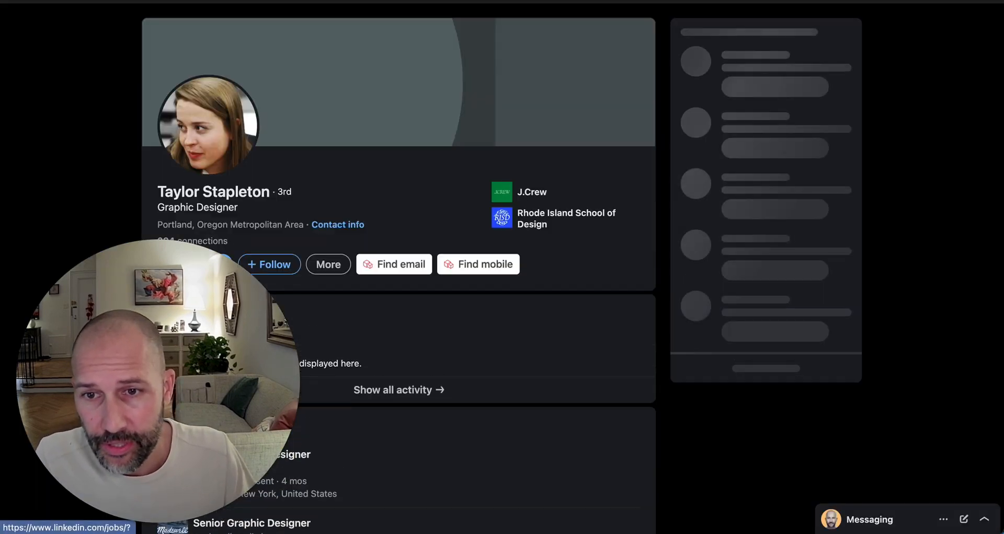
{"action": "left_click_drag", "start_coordinate": [213, 346], "coordinate": [832, 332]}
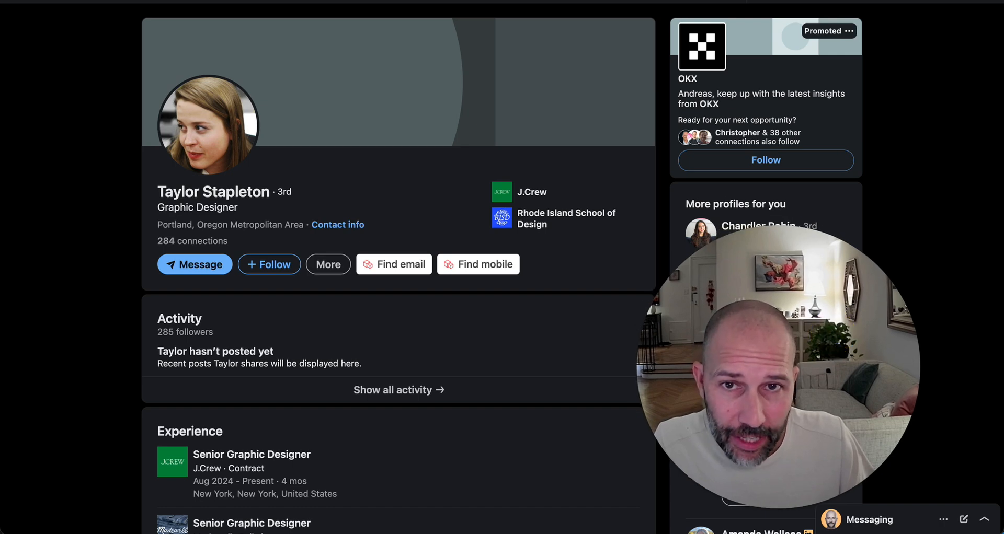
{"action": "key", "text": "super+w"}
{"action": "left_click_drag", "start_coordinate": [740, 306], "coordinate": [114, 315]}
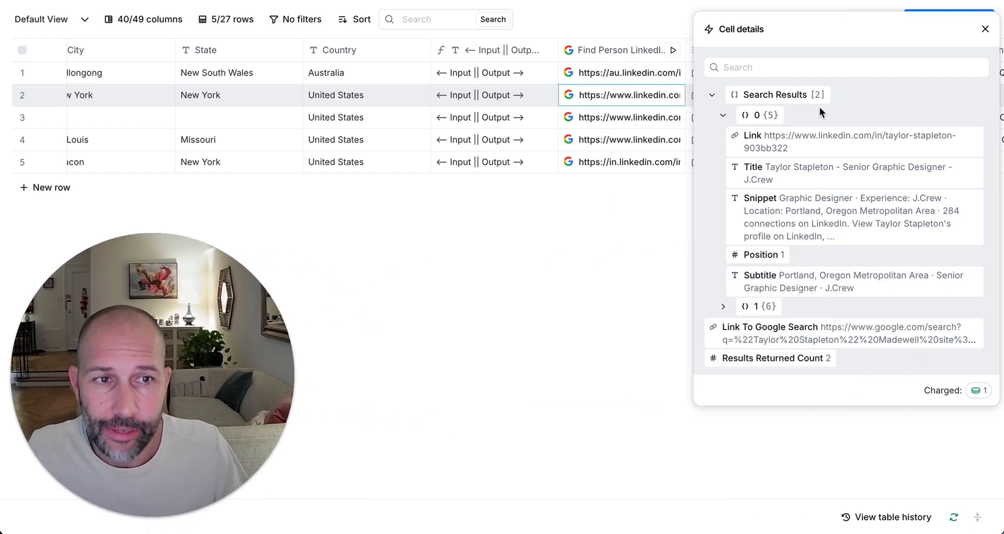
Step: Reopen row 2's search details and expand the first search result's fields
{"action": "left_click", "coordinate": [984, 29]}
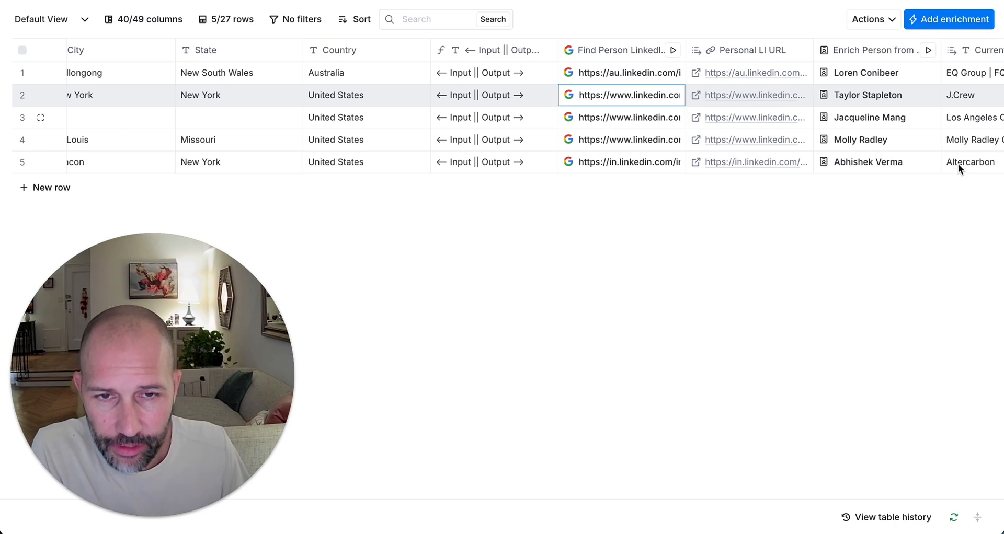
{"action": "scroll", "coordinate": [637, 194], "scroll_direction": "right", "scroll_amount": 4}
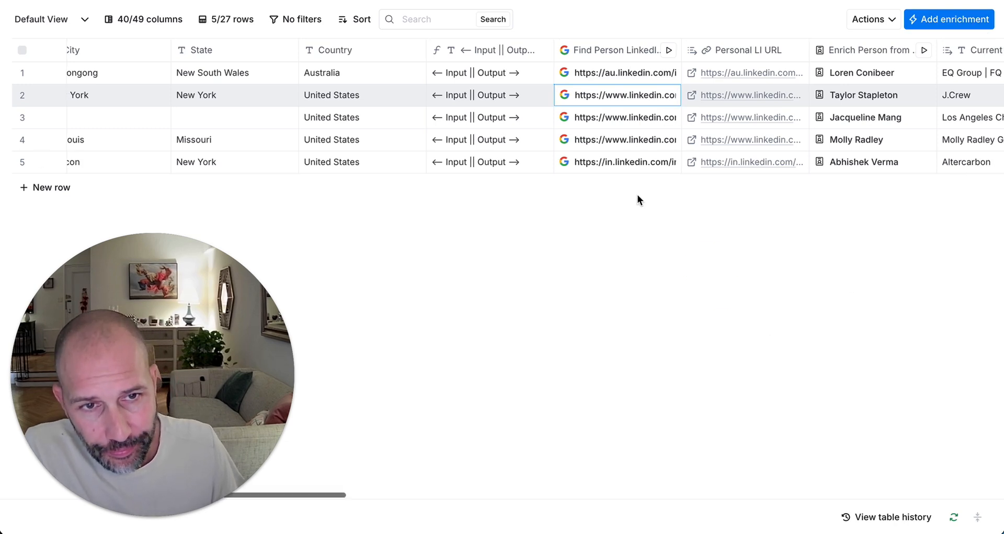
{"action": "left_click", "coordinate": [516, 102]}
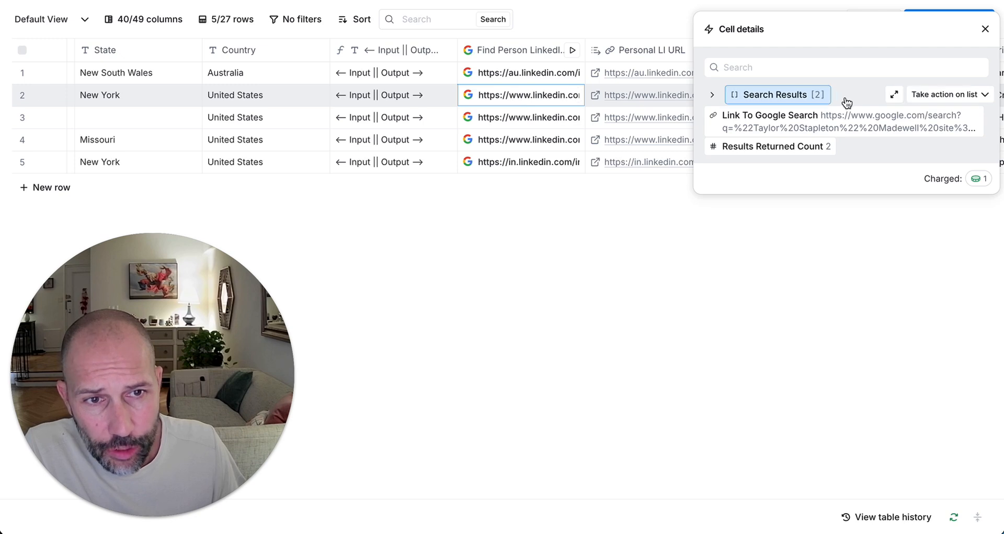
{"action": "left_click", "coordinate": [825, 97]}
{"action": "left_click", "coordinate": [762, 125]}
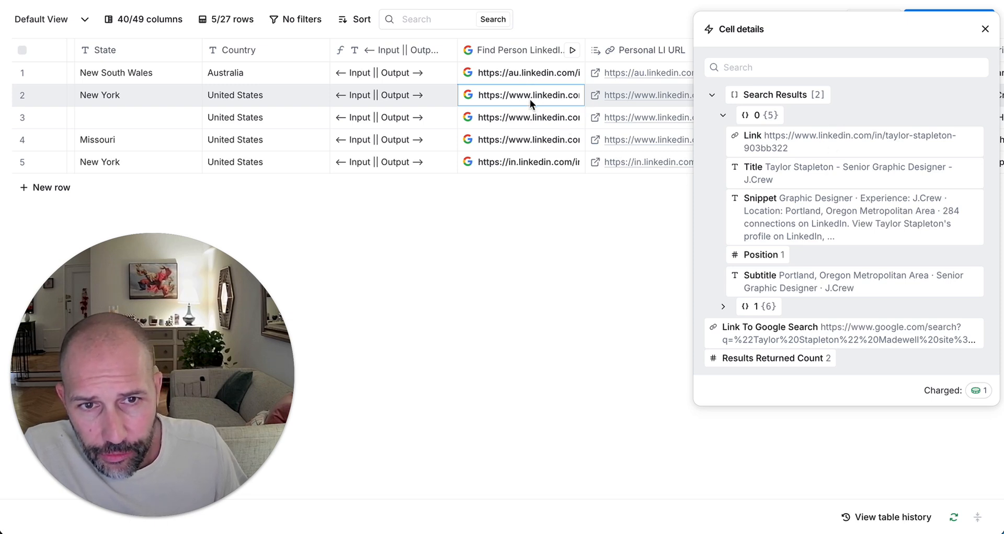
Step: Start adding the result's Link as a renamed column, then close the panel without creating it
{"action": "mouse_move", "coordinate": [865, 141]}
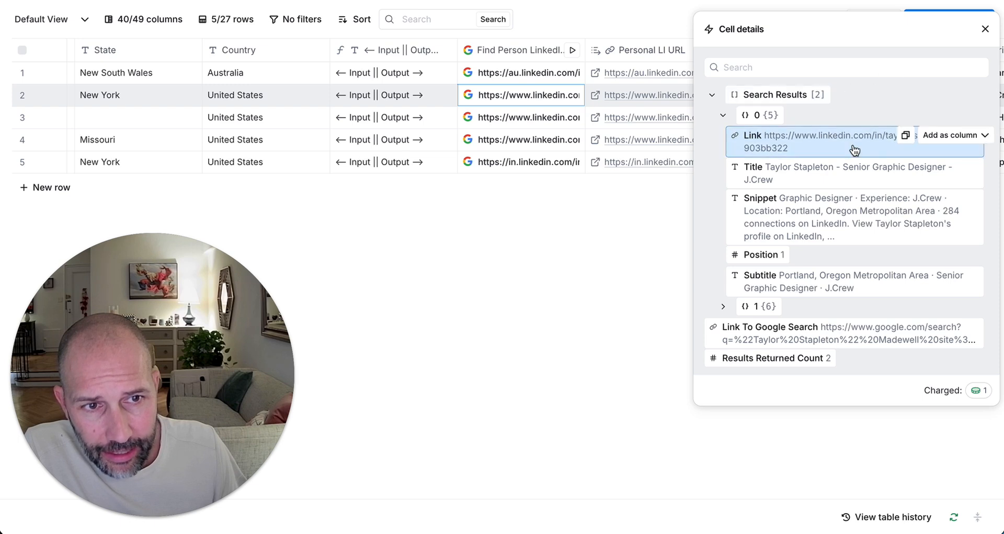
{"action": "left_click", "coordinate": [984, 140]}
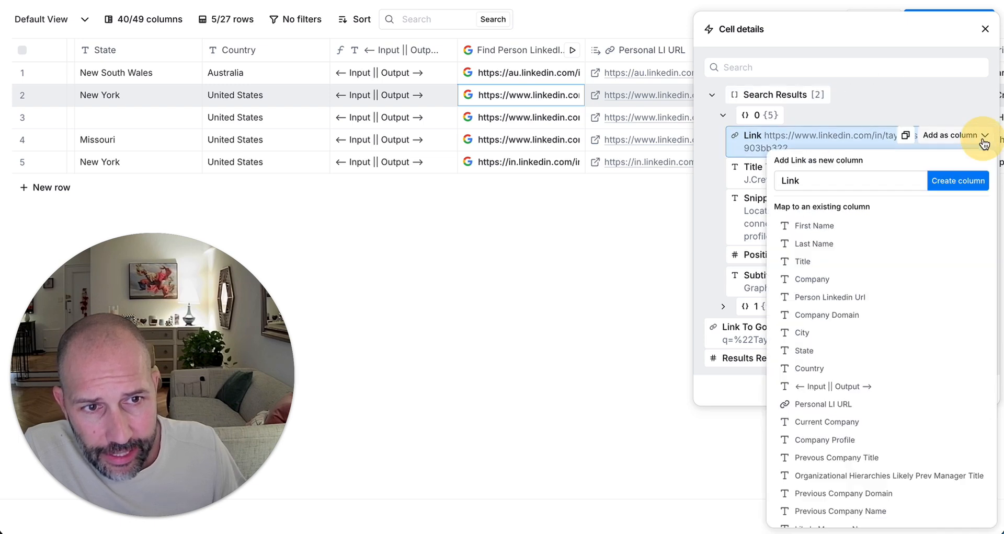
{"action": "left_click", "coordinate": [849, 182]}
{"action": "key", "text": "ctrl+a"}
{"action": "type", "text": "elighslhzlo8ou"}
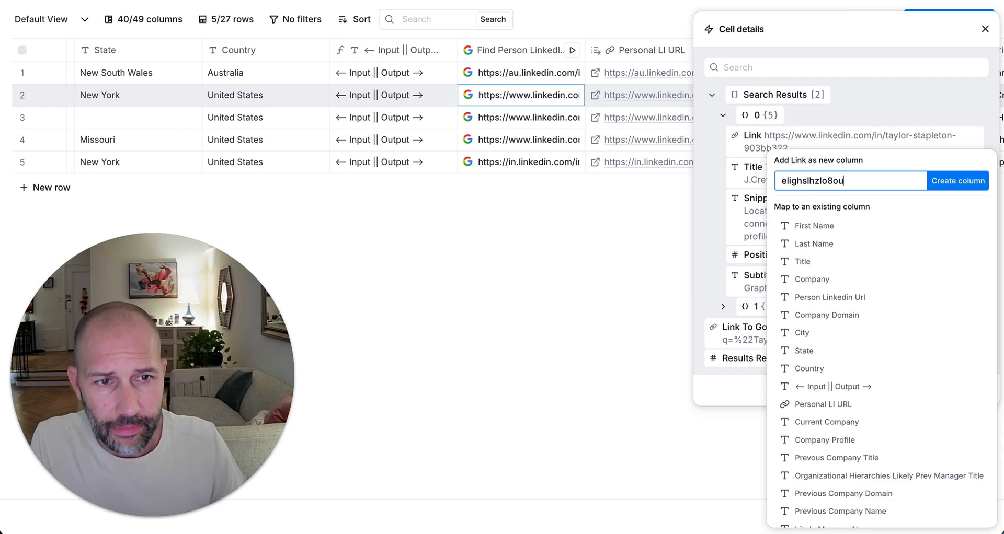
{"action": "left_click", "coordinate": [985, 29]}
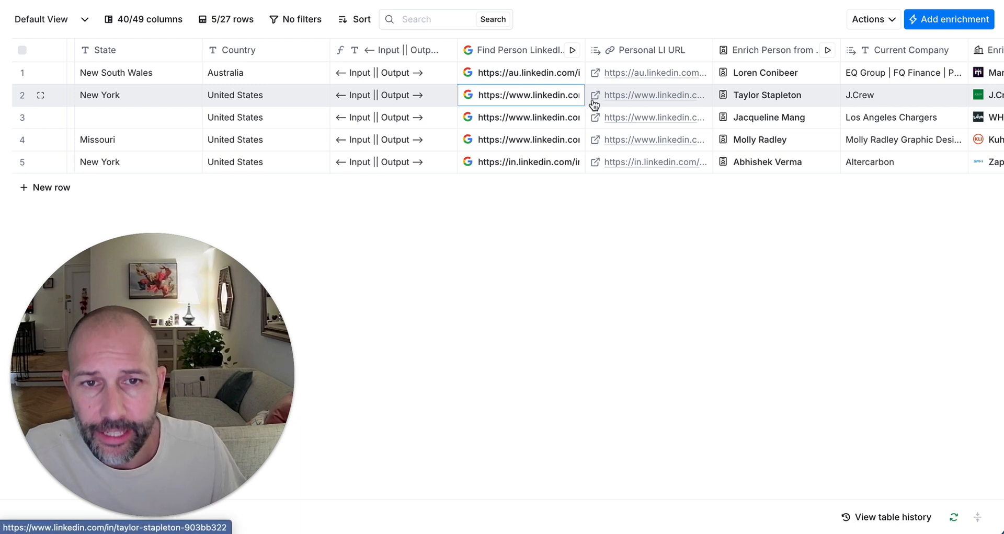
Step: Review the Enrich Person from Profile column setup, then close it
{"action": "scroll", "coordinate": [641, 142], "scroll_direction": "right", "scroll_amount": 5}
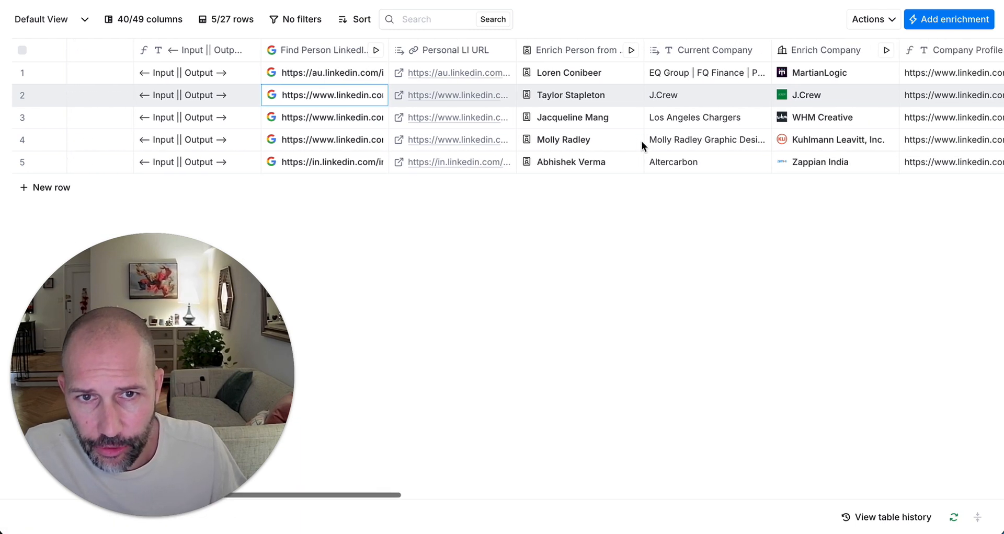
{"action": "scroll", "coordinate": [585, 168], "scroll_direction": "right", "scroll_amount": 2}
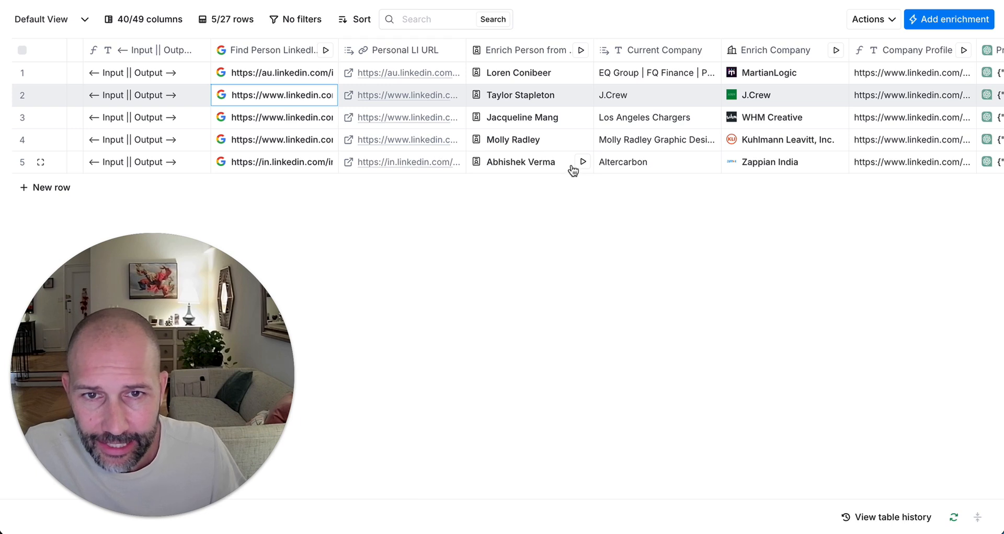
{"action": "left_click", "coordinate": [554, 178]}
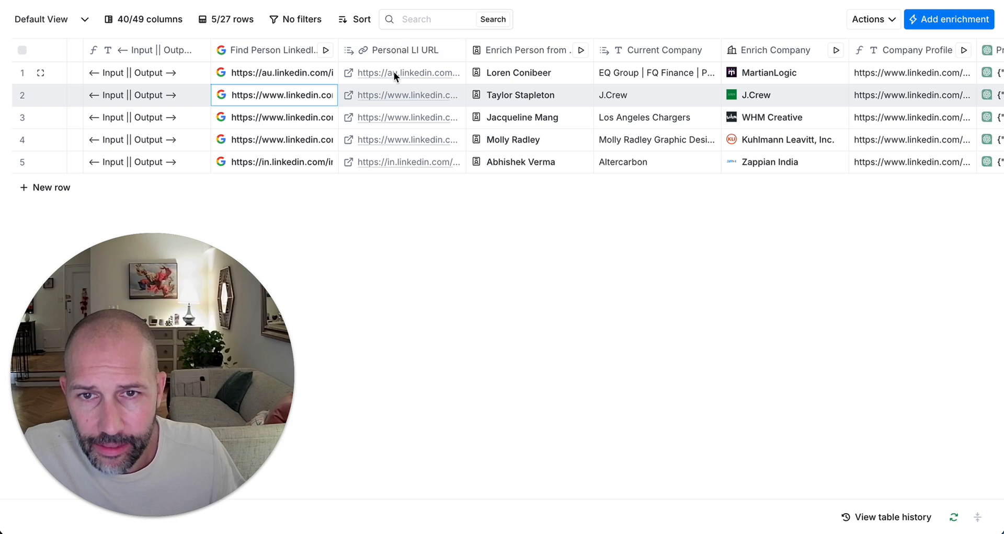
{"action": "left_click", "coordinate": [486, 50]}
{"action": "left_click", "coordinate": [592, 103]}
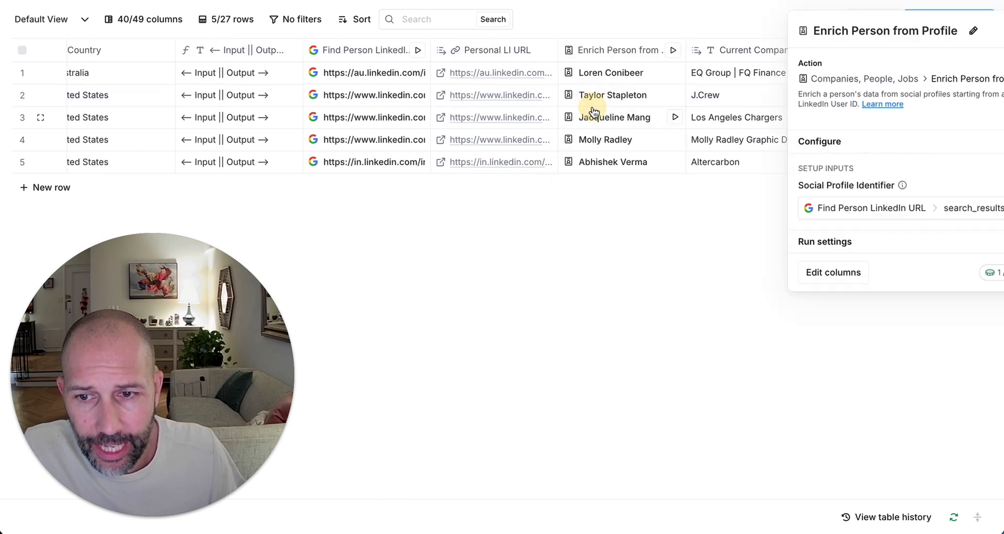
{"action": "mouse_move", "coordinate": [749, 208]}
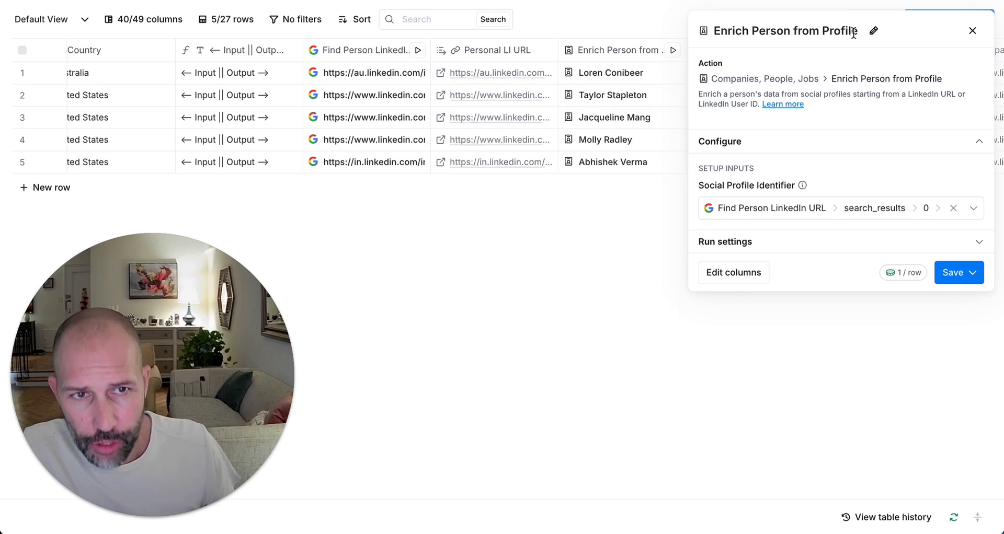
{"action": "left_click", "coordinate": [973, 31]}
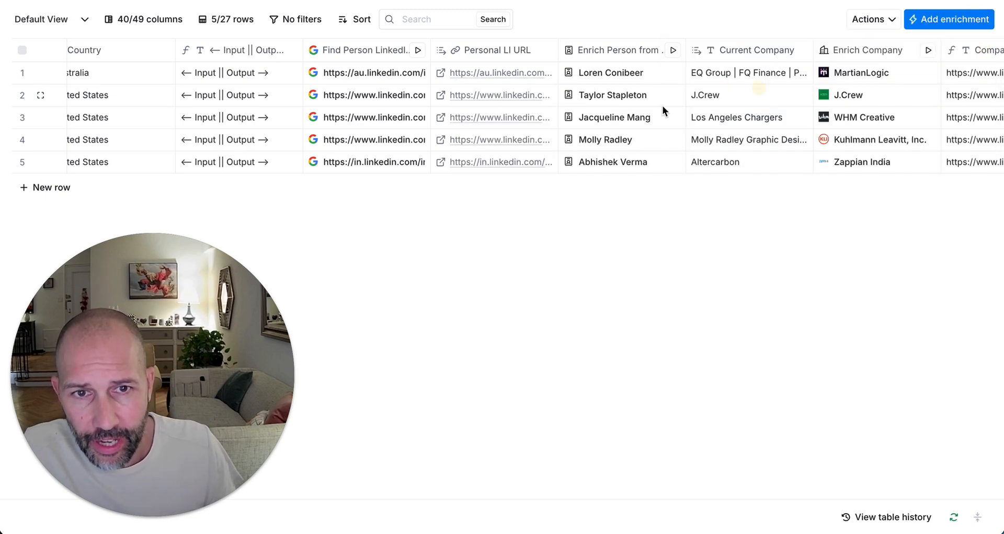
Step: Open row 2's enriched profile data in Cell details and scroll through it
{"action": "left_click", "coordinate": [625, 99]}
{"action": "scroll", "coordinate": [821, 274], "scroll_direction": "down", "scroll_amount": 6}
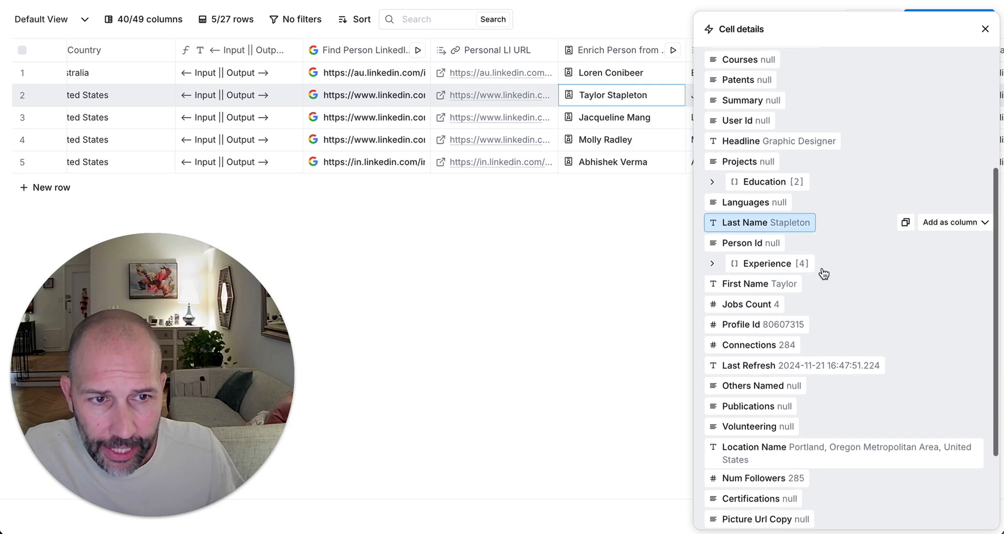
{"action": "scroll", "coordinate": [823, 274], "scroll_direction": "up", "scroll_amount": 6}
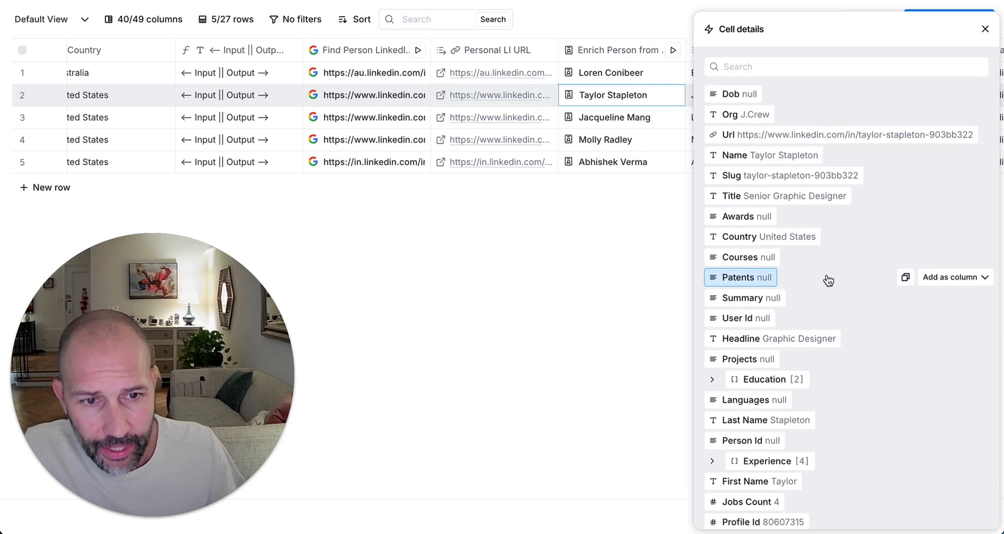
{"action": "scroll", "coordinate": [826, 280], "scroll_direction": "down", "scroll_amount": 3}
{"action": "scroll", "coordinate": [828, 282], "scroll_direction": "down", "scroll_amount": 3}
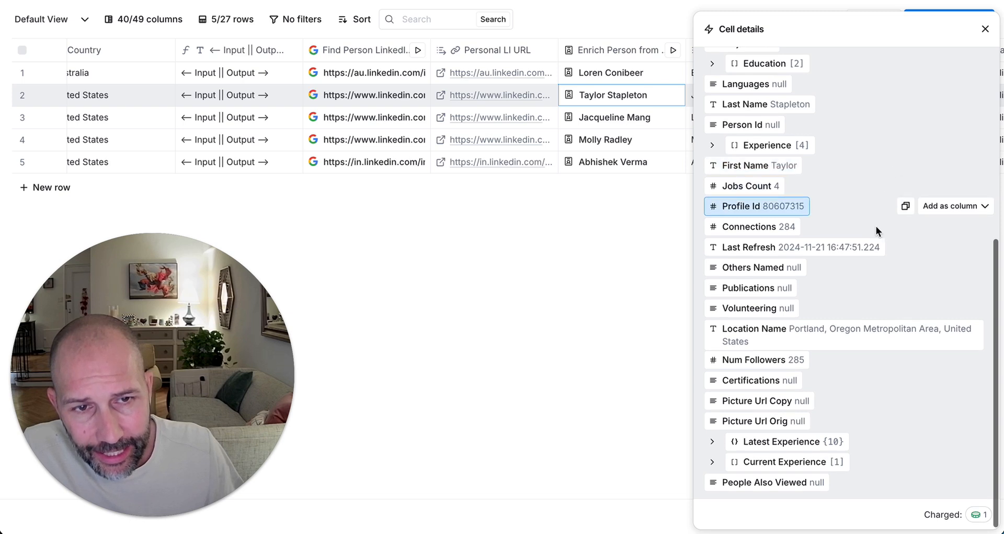
{"action": "scroll", "coordinate": [819, 248], "scroll_direction": "up", "scroll_amount": 2}
Step: Expand the Experience list's entries 2 and 3, collapse them, and close the cell details
{"action": "left_click", "coordinate": [785, 244]}
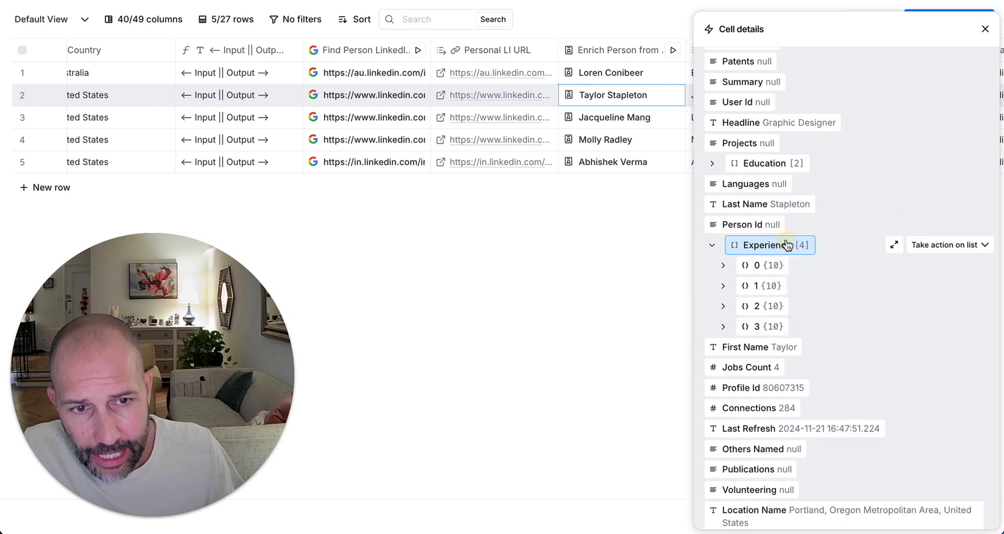
{"action": "left_click", "coordinate": [756, 327]}
{"action": "left_click", "coordinate": [772, 312]}
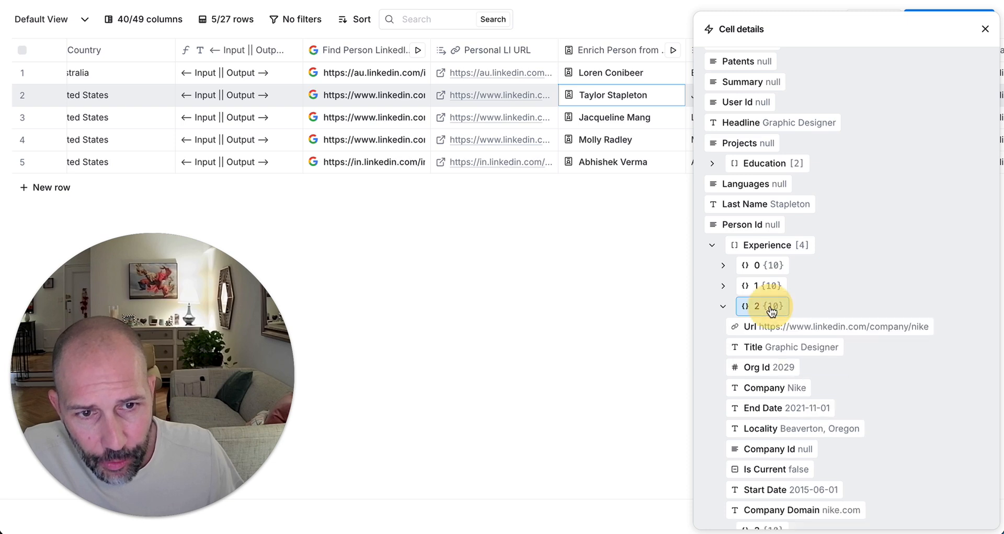
{"action": "scroll", "coordinate": [784, 292], "scroll_direction": "down", "scroll_amount": 4}
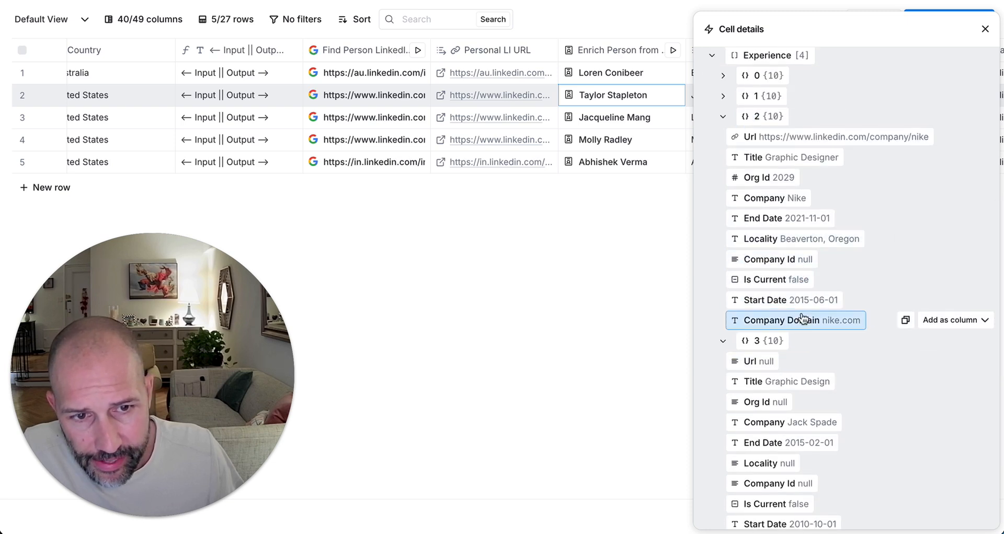
{"action": "left_click", "coordinate": [777, 341]}
{"action": "scroll", "coordinate": [777, 333], "scroll_direction": "up", "scroll_amount": 3}
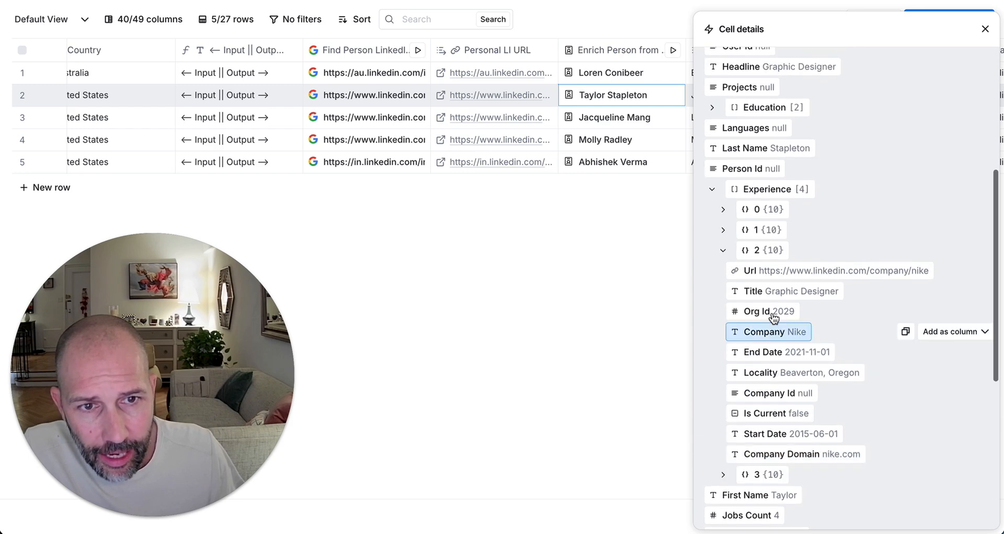
{"action": "left_click", "coordinate": [759, 250]}
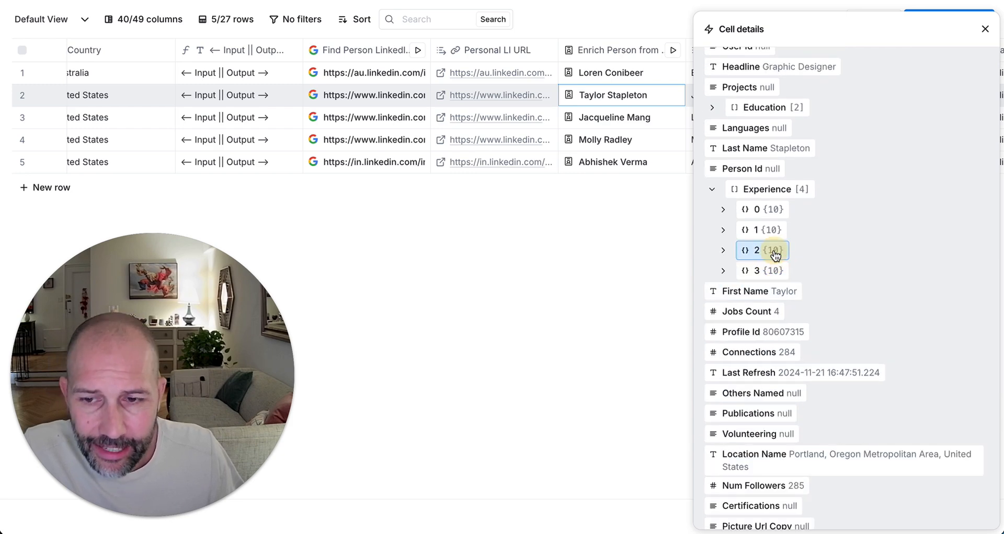
{"action": "left_click", "coordinate": [987, 30]}
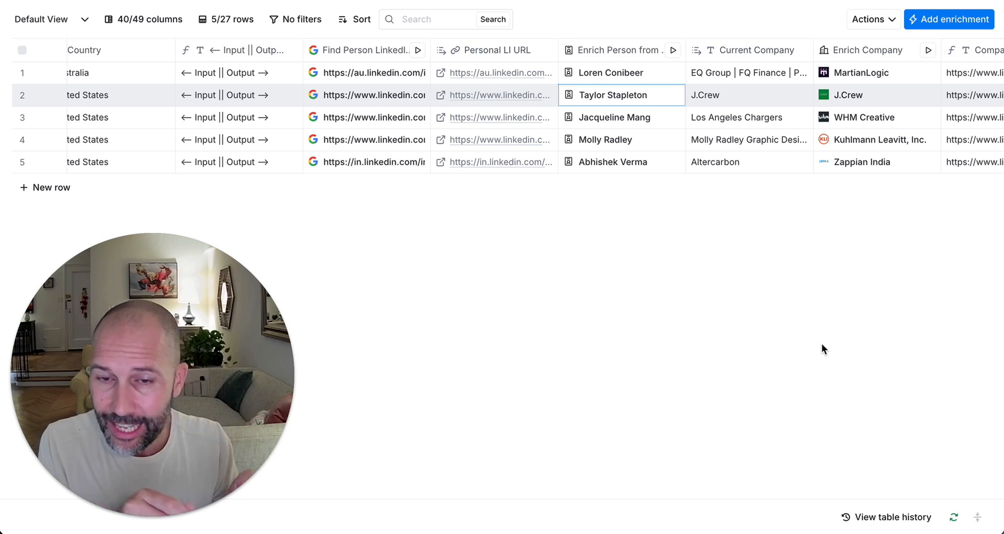
Step: Scroll right to the Previous Employer column and open its column options menu
{"action": "scroll", "coordinate": [805, 282], "scroll_direction": "right", "scroll_amount": 4}
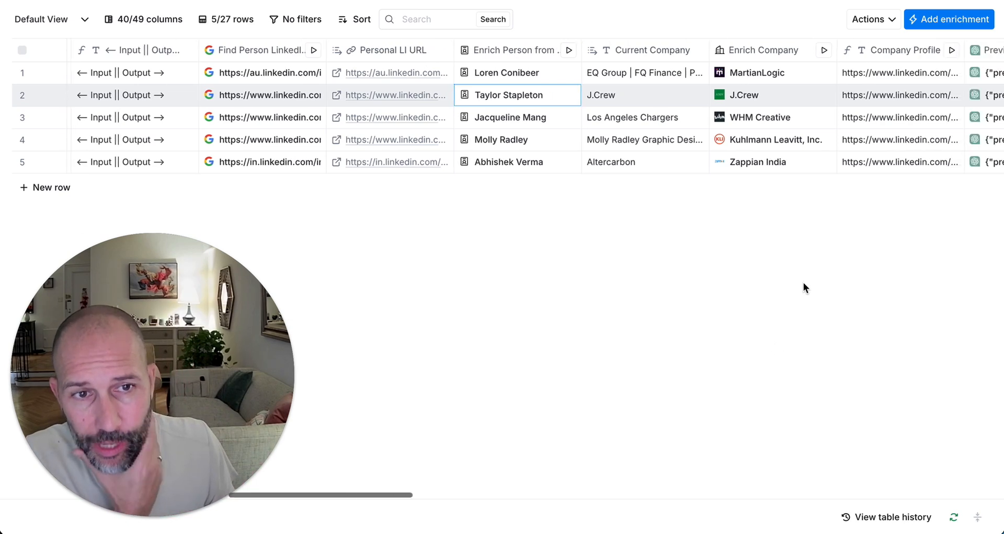
{"action": "scroll", "coordinate": [803, 282], "scroll_direction": "right", "scroll_amount": 1}
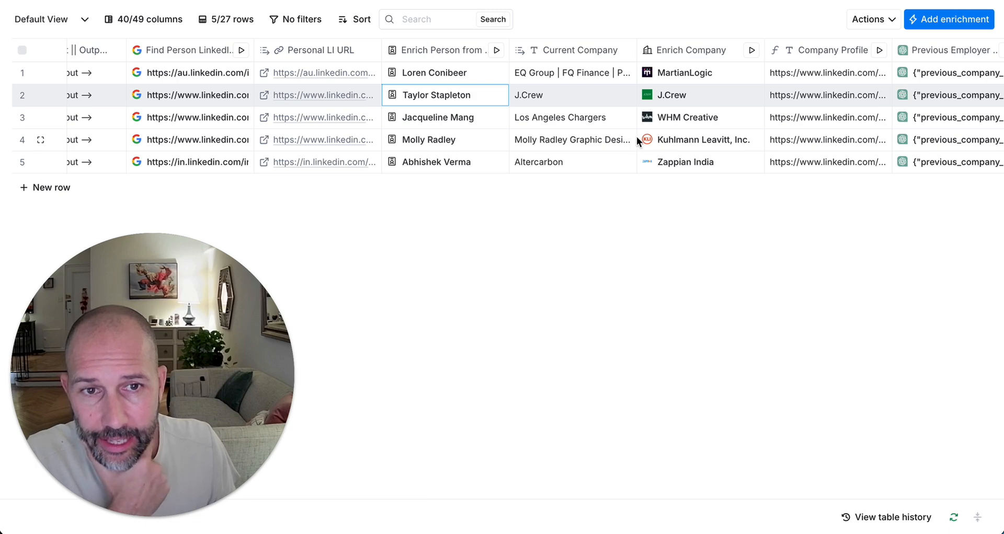
{"action": "scroll", "coordinate": [679, 209], "scroll_direction": "right", "scroll_amount": 3}
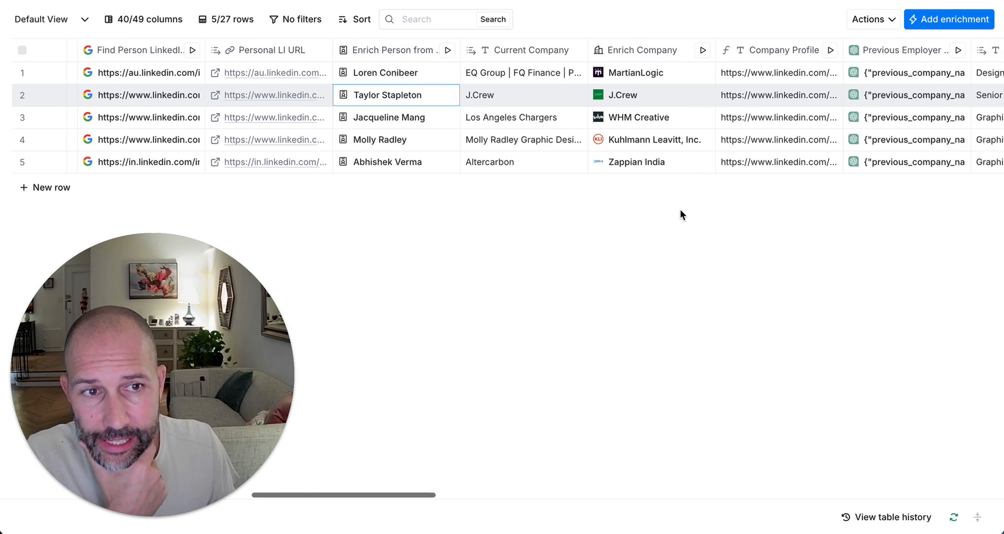
{"action": "scroll", "coordinate": [679, 214], "scroll_direction": "right", "scroll_amount": 2}
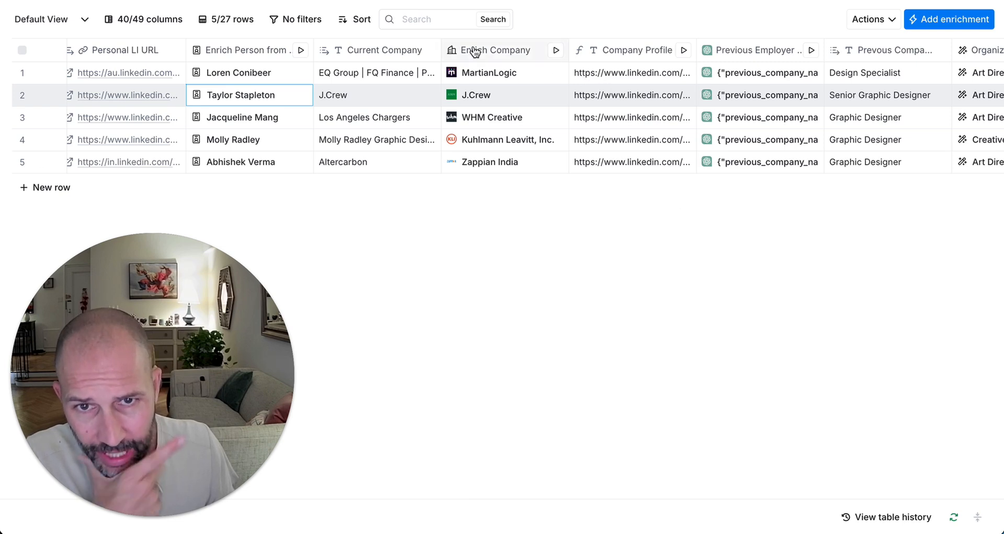
{"action": "left_click_drag", "start_coordinate": [475, 51], "coordinate": [497, 52]}
{"action": "scroll", "coordinate": [504, 54], "scroll_direction": "right", "scroll_amount": 5}
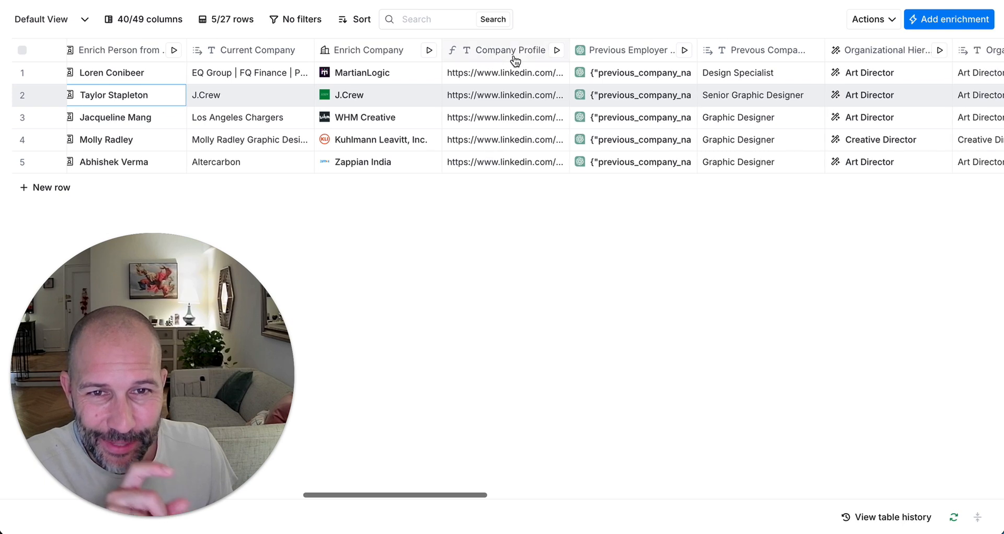
{"action": "left_click", "coordinate": [515, 54]}
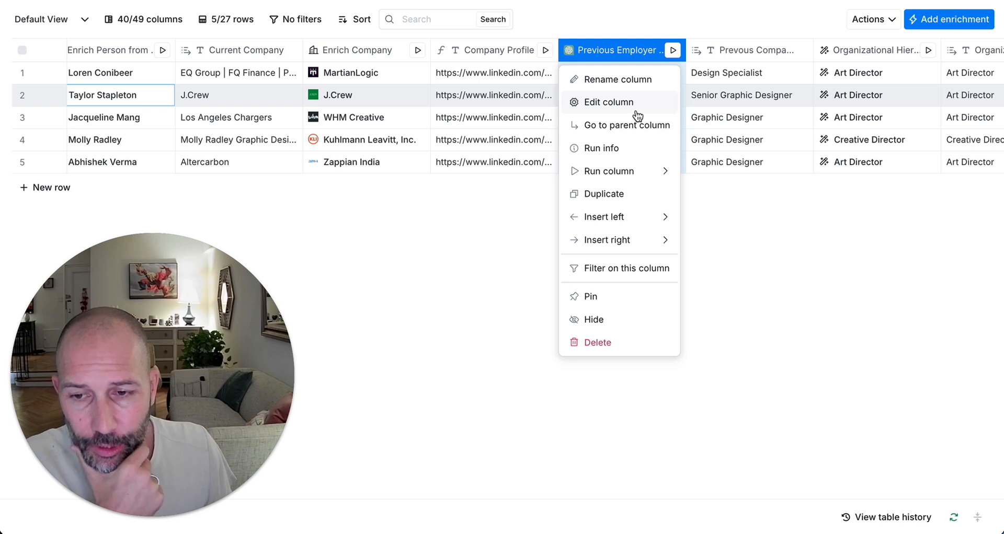
{"action": "left_click", "coordinate": [644, 49]}
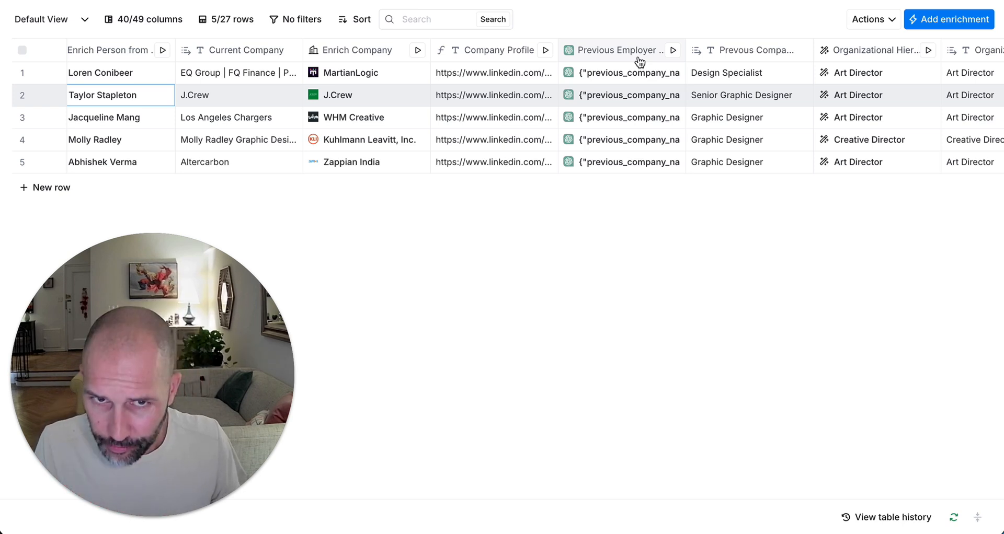
{"action": "left_click", "coordinate": [640, 55]}
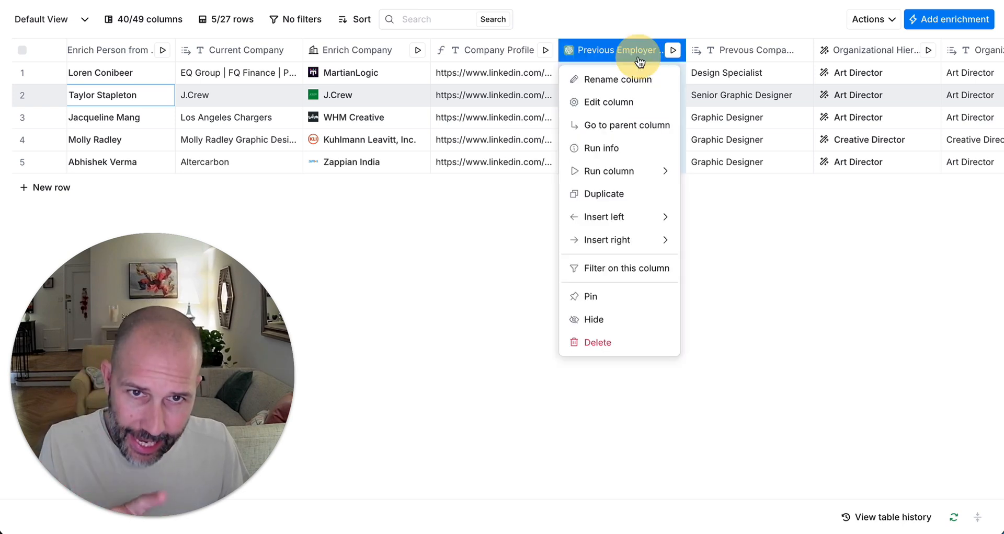
{"action": "left_click", "coordinate": [626, 112]}
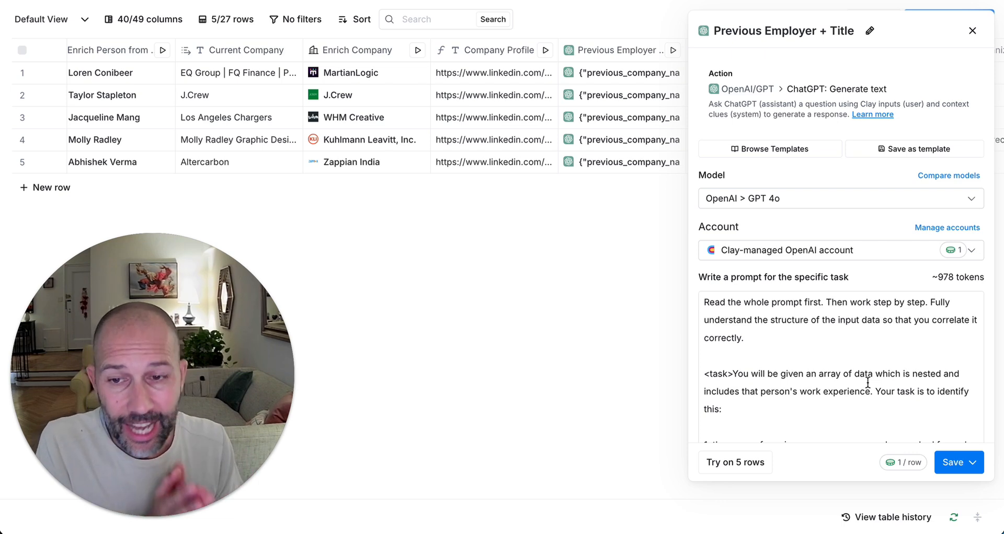
{"action": "scroll", "coordinate": [868, 383], "scroll_direction": "down", "scroll_amount": 1}
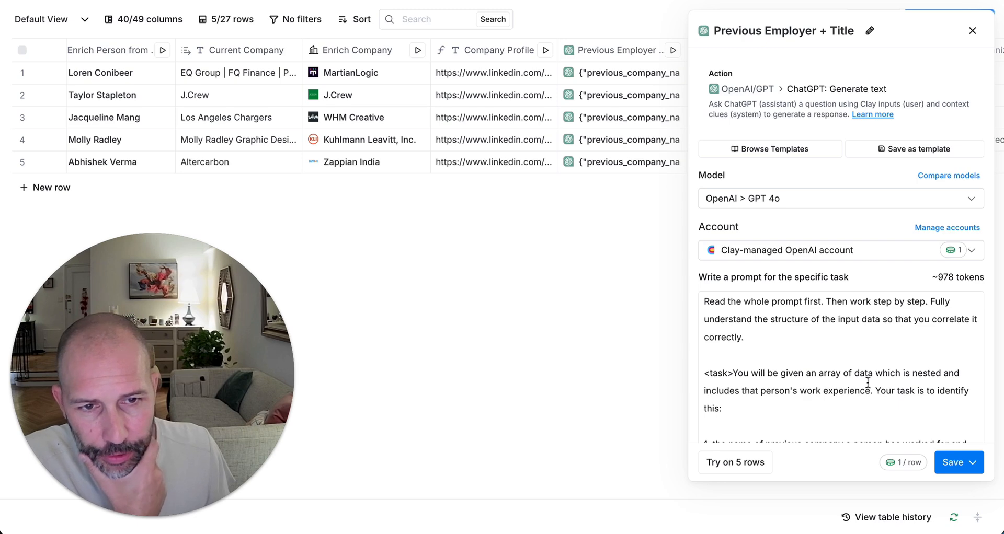
{"action": "scroll", "coordinate": [867, 382], "scroll_direction": "down", "scroll_amount": 5}
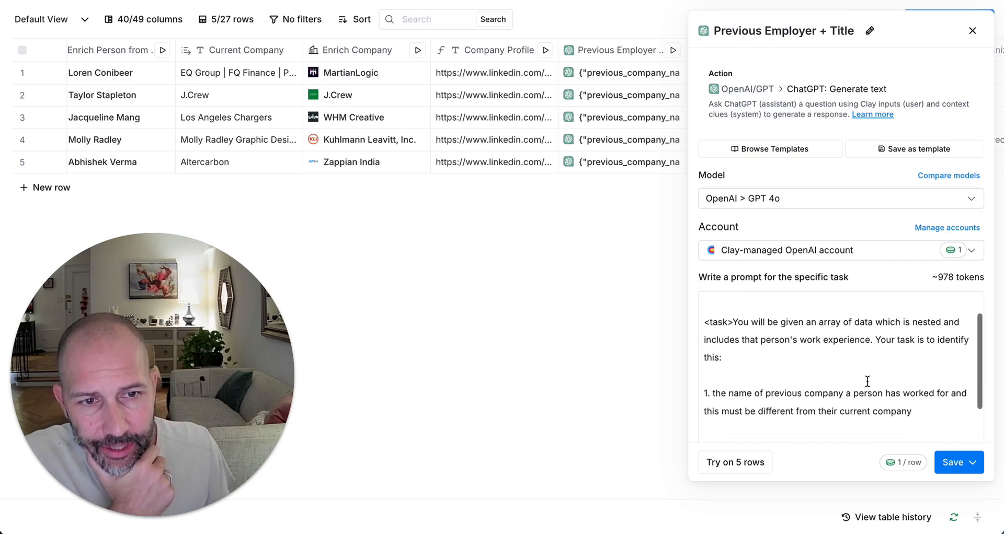
{"action": "scroll", "coordinate": [867, 381], "scroll_direction": "up", "scroll_amount": 5}
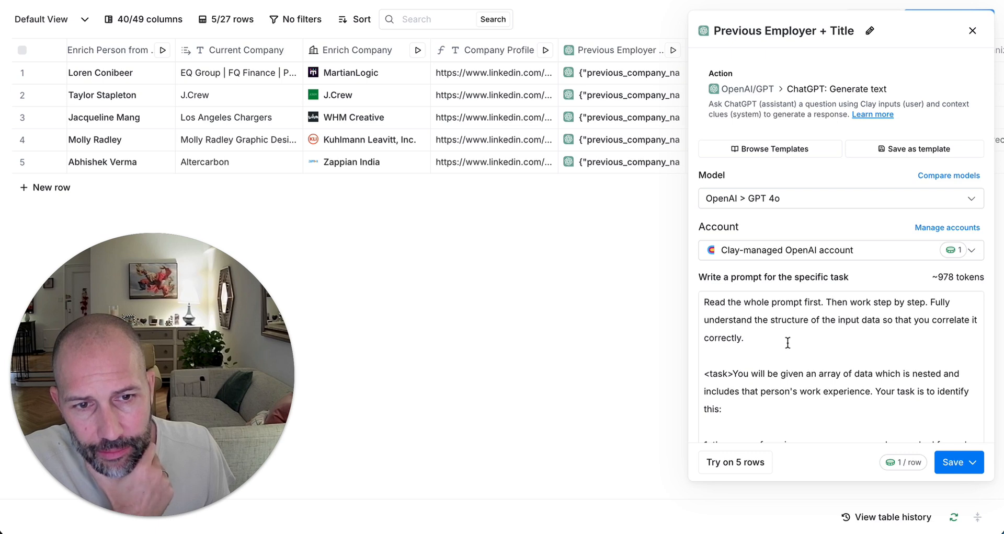
{"action": "left_click_drag", "start_coordinate": [705, 302], "coordinate": [957, 307]}
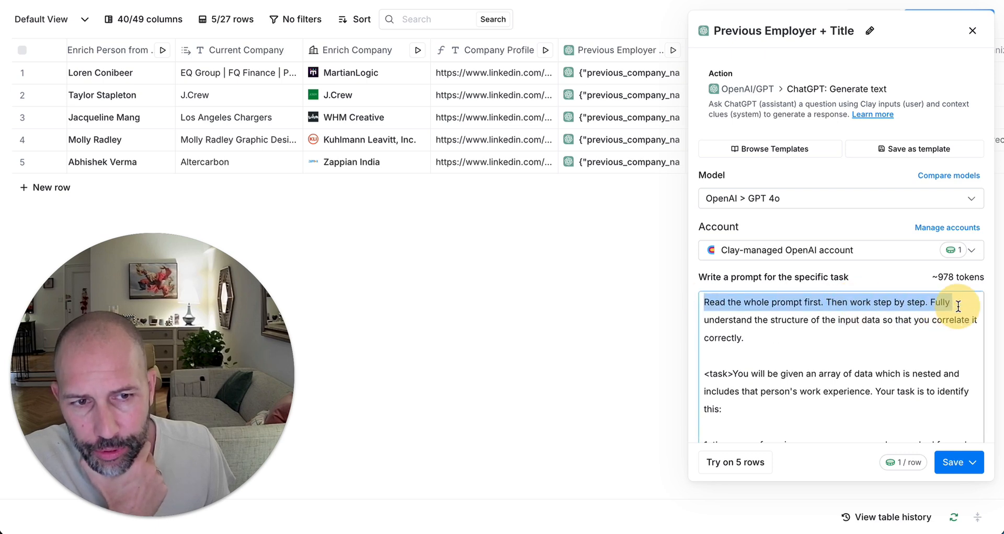
{"action": "left_click", "coordinate": [949, 305]}
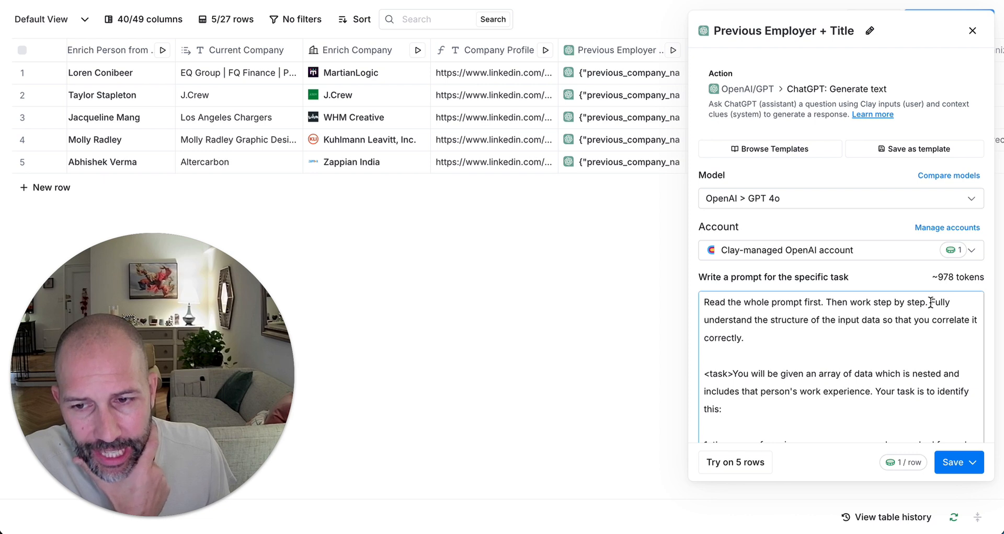
{"action": "left_click_drag", "start_coordinate": [930, 302], "coordinate": [846, 324]}
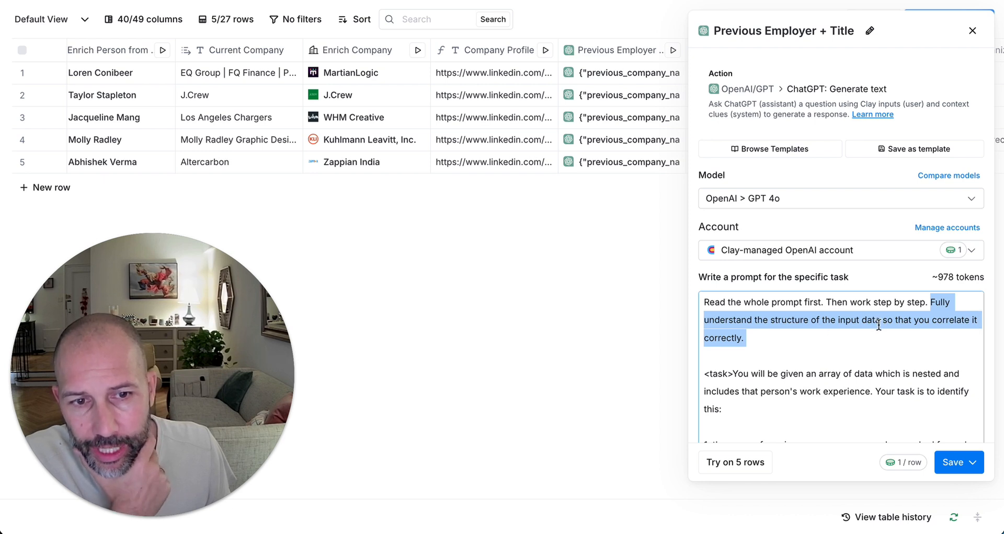
{"action": "left_click", "coordinate": [864, 335]}
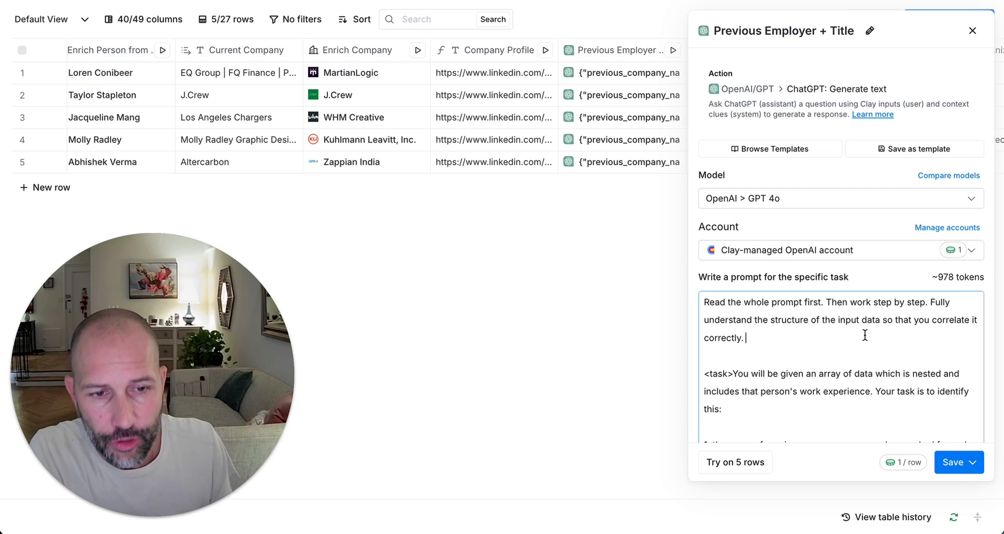
{"action": "scroll", "coordinate": [865, 335], "scroll_direction": "down", "scroll_amount": 2}
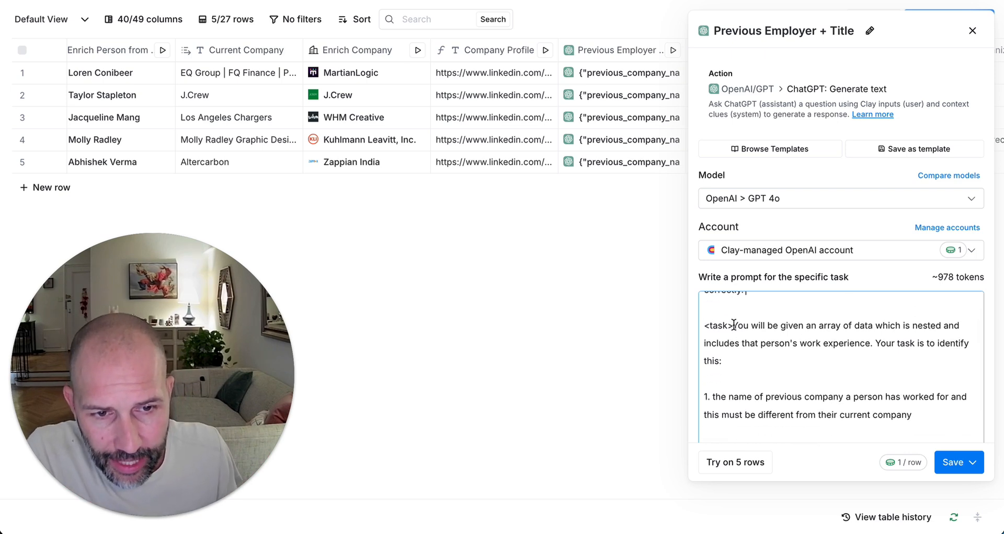
{"action": "left_click_drag", "start_coordinate": [733, 325], "coordinate": [917, 326]}
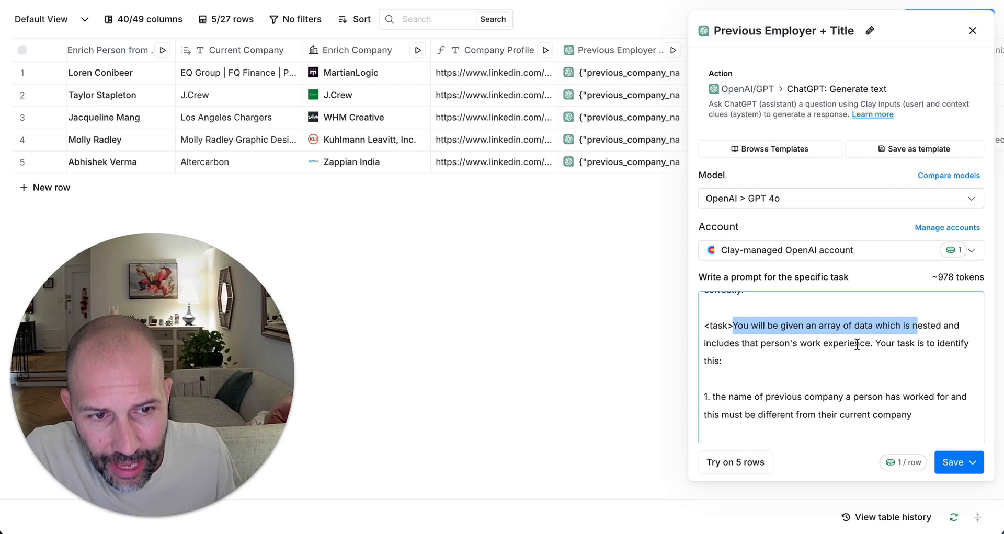
{"action": "left_click", "coordinate": [872, 344]}
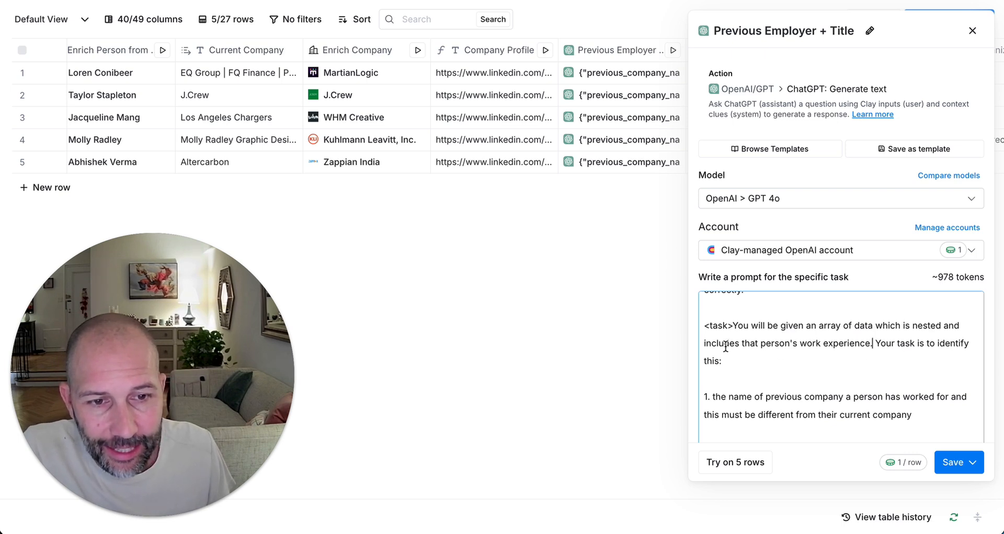
{"action": "scroll", "coordinate": [813, 355], "scroll_direction": "down", "scroll_amount": 2}
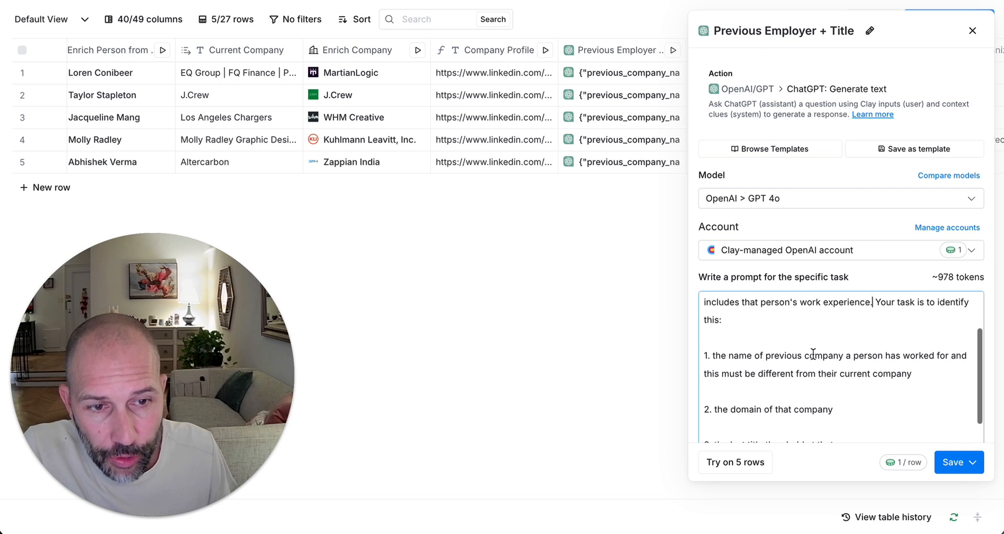
{"action": "scroll", "coordinate": [847, 360], "scroll_direction": "up", "scroll_amount": 2}
{"action": "scroll", "coordinate": [848, 350], "scroll_direction": "down", "scroll_amount": 2}
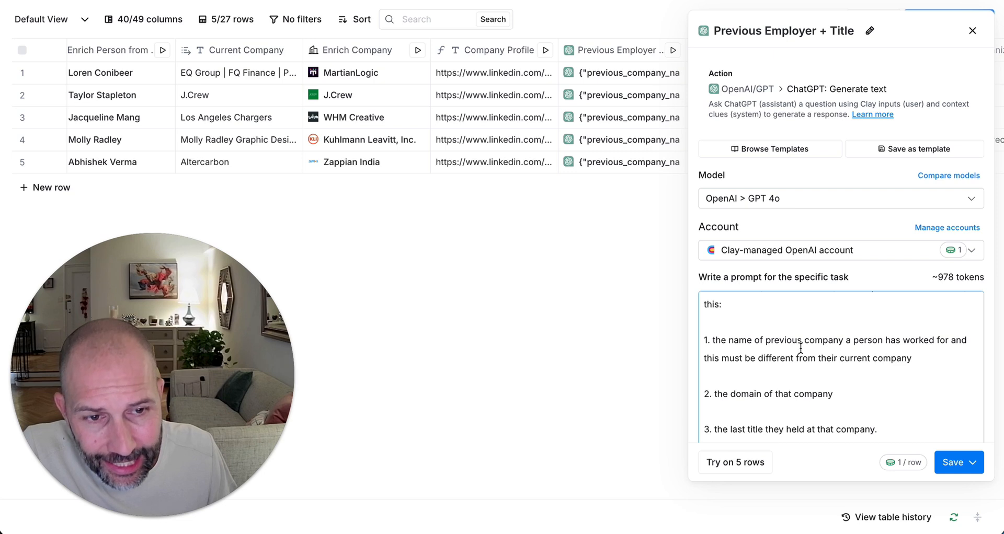
{"action": "scroll", "coordinate": [800, 348], "scroll_direction": "up", "scroll_amount": 1}
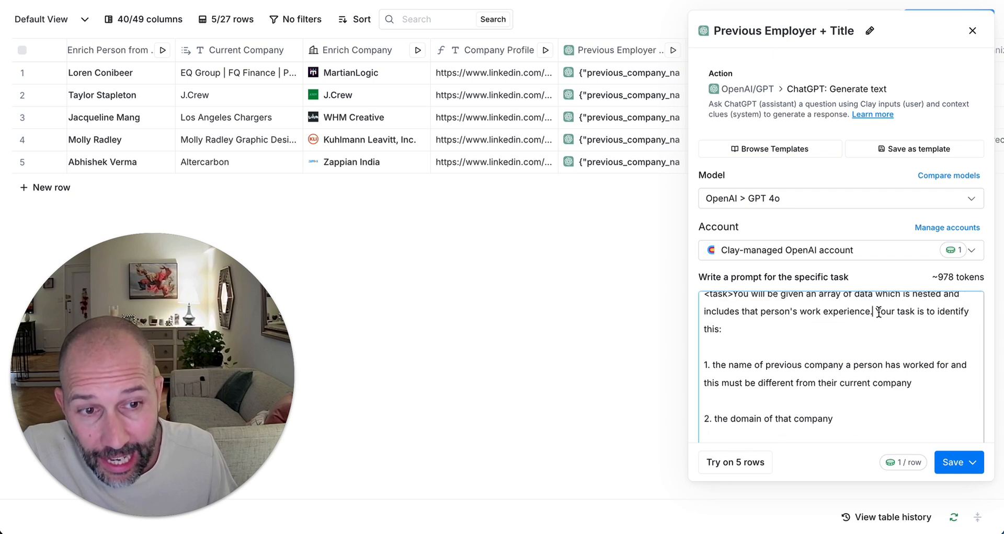
{"action": "left_click_drag", "start_coordinate": [878, 312], "coordinate": [889, 328]}
{"action": "left_click", "coordinate": [866, 328]}
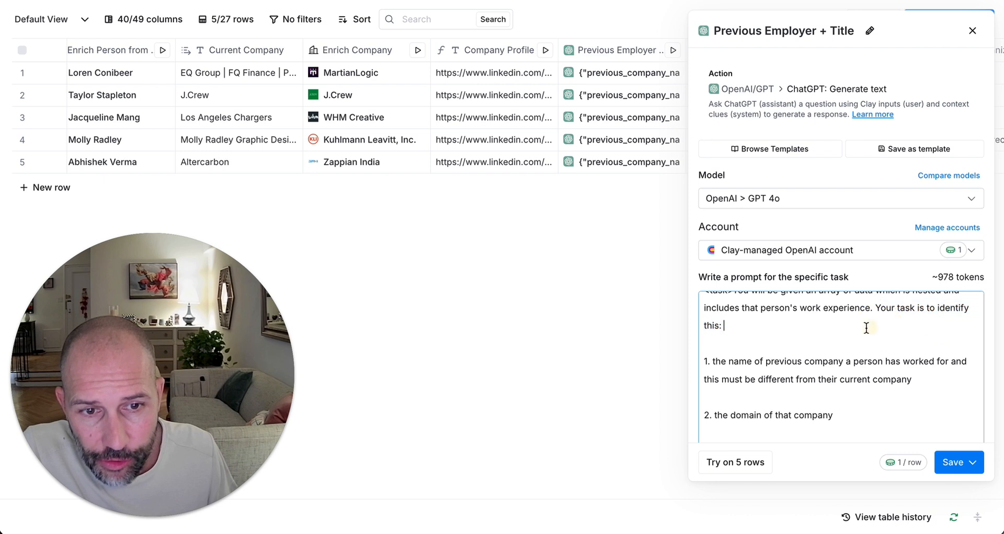
{"action": "scroll", "coordinate": [857, 327], "scroll_direction": "down", "scroll_amount": 1}
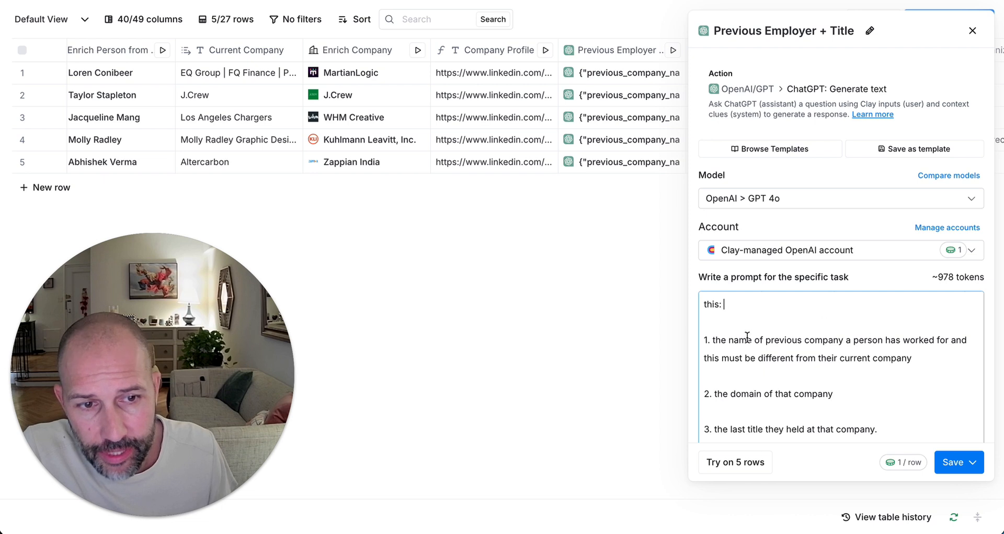
{"action": "left_click_drag", "start_coordinate": [940, 366], "coordinate": [702, 346]}
{"action": "left_click_drag", "start_coordinate": [867, 396], "coordinate": [699, 396]}
{"action": "scroll", "coordinate": [873, 361], "scroll_direction": "down", "scroll_amount": 1}
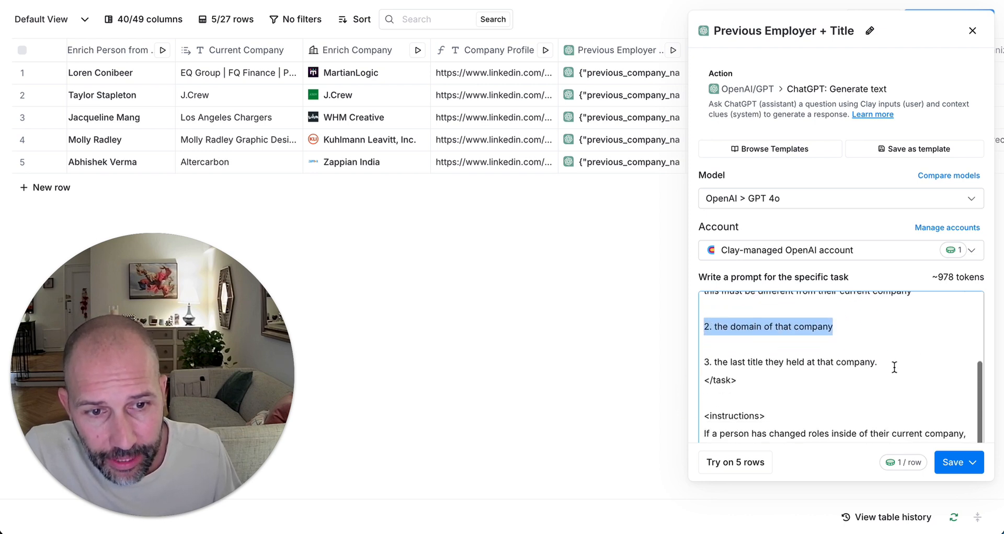
{"action": "left_click_drag", "start_coordinate": [892, 366], "coordinate": [701, 362]}
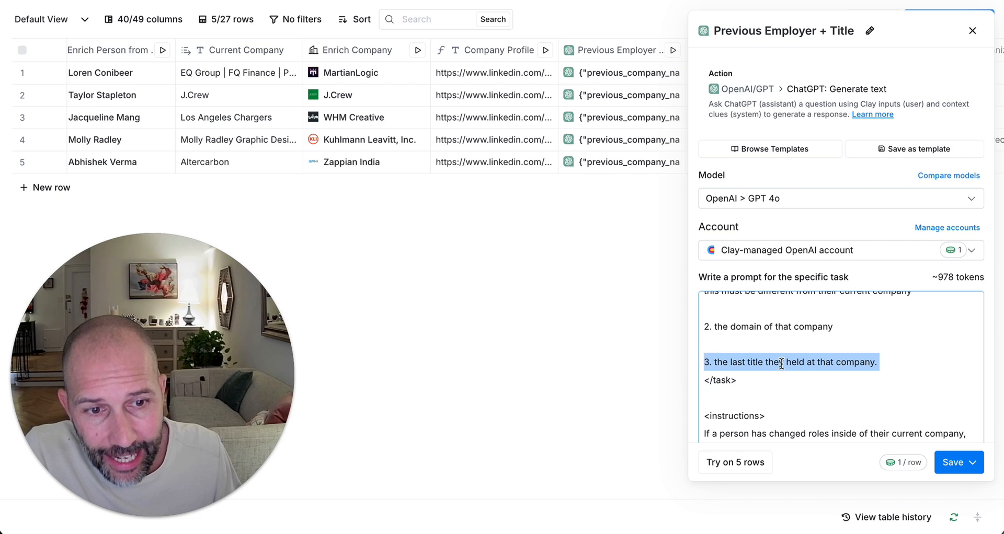
{"action": "left_click", "coordinate": [903, 362]}
{"action": "scroll", "coordinate": [903, 363], "scroll_direction": "up", "scroll_amount": 2}
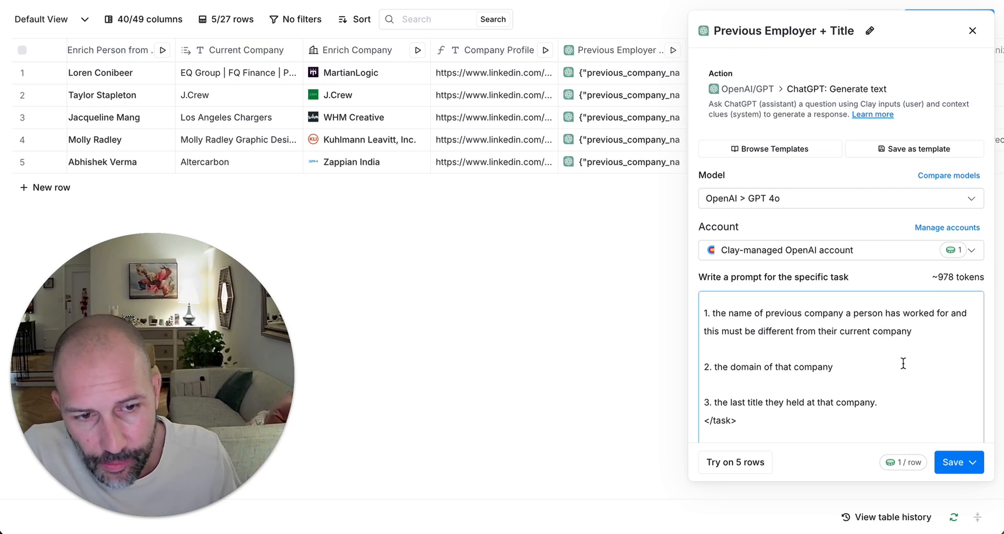
{"action": "scroll", "coordinate": [903, 362], "scroll_direction": "down", "scroll_amount": 5}
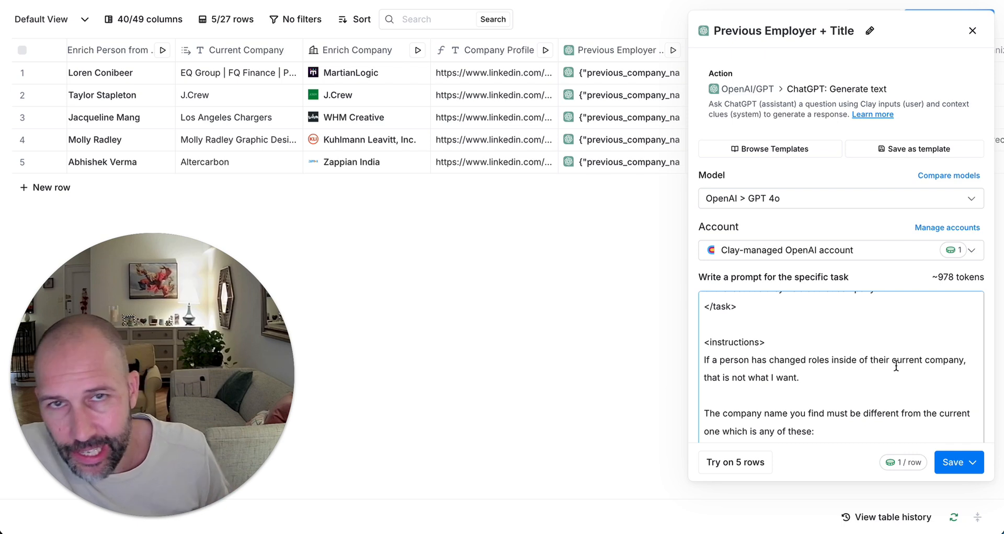
{"action": "scroll", "coordinate": [895, 366], "scroll_direction": "down", "scroll_amount": 3}
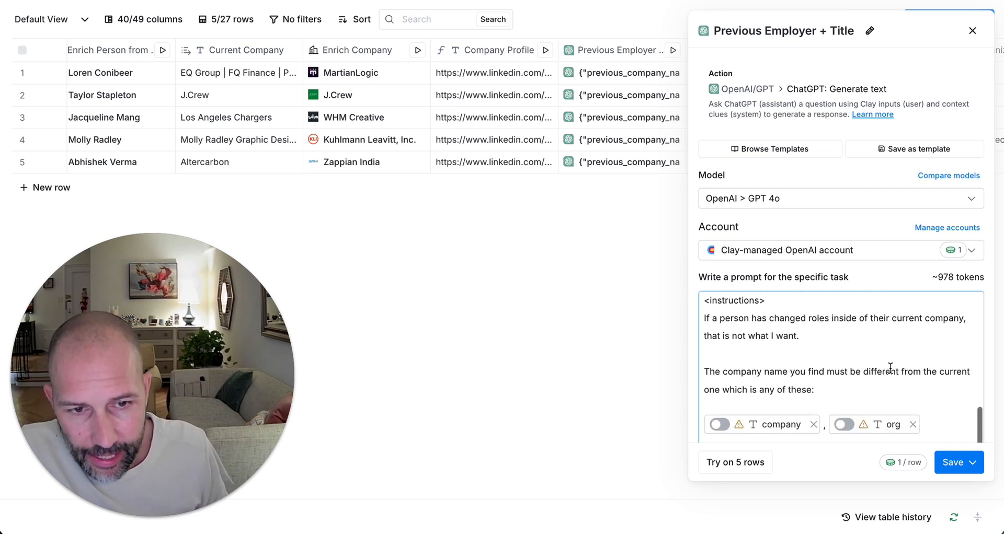
{"action": "scroll", "coordinate": [891, 368], "scroll_direction": "up", "scroll_amount": 1}
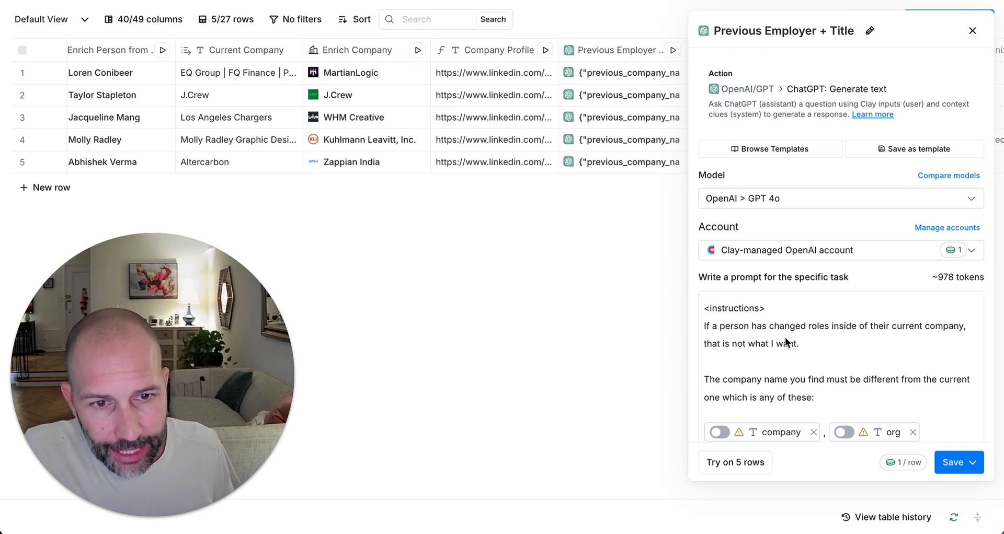
{"action": "scroll", "coordinate": [785, 339], "scroll_direction": "up", "scroll_amount": 1}
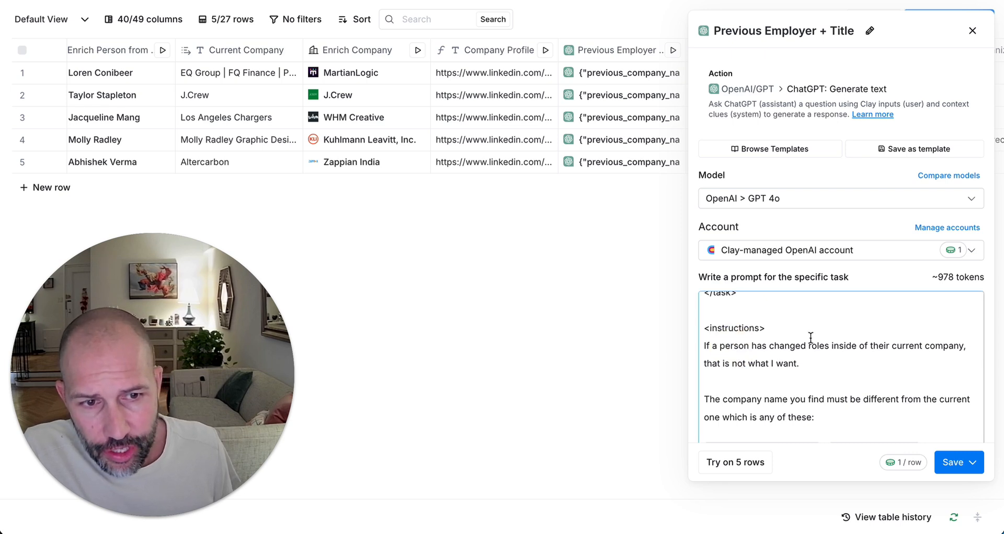
{"action": "scroll", "coordinate": [797, 339], "scroll_direction": "down", "scroll_amount": 2}
{"action": "scroll", "coordinate": [810, 338], "scroll_direction": "down", "scroll_amount": 2}
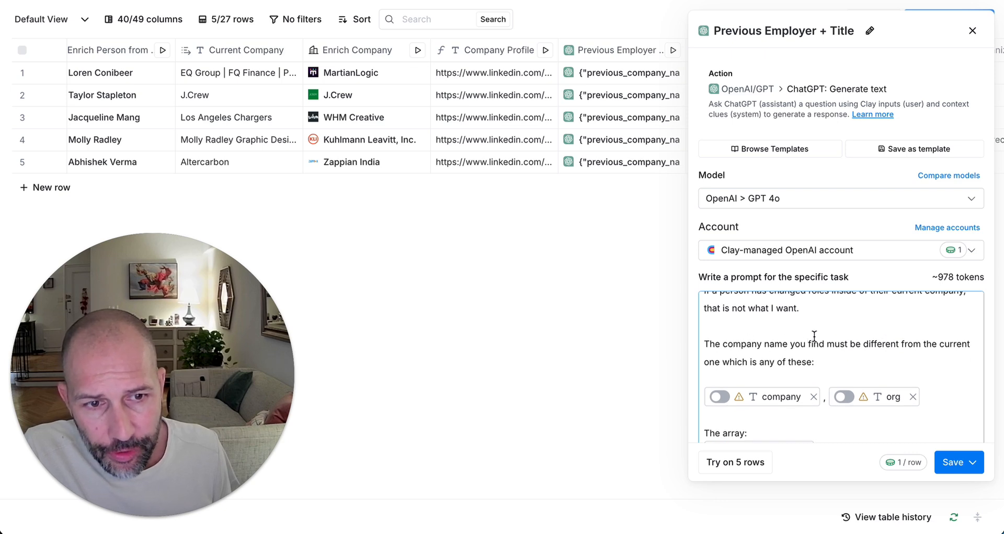
{"action": "scroll", "coordinate": [825, 350], "scroll_direction": "down", "scroll_amount": 2}
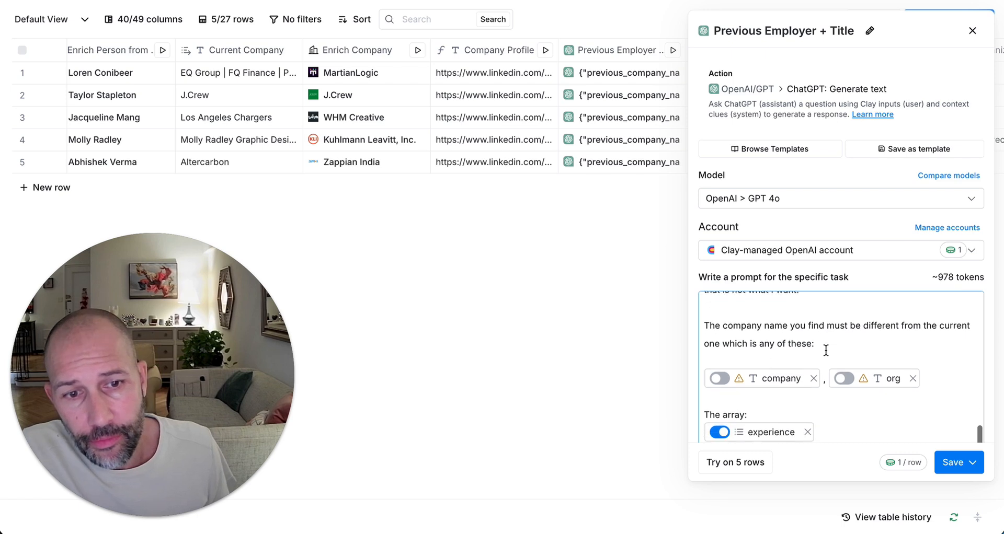
{"action": "scroll", "coordinate": [803, 355], "scroll_direction": "down", "scroll_amount": 1}
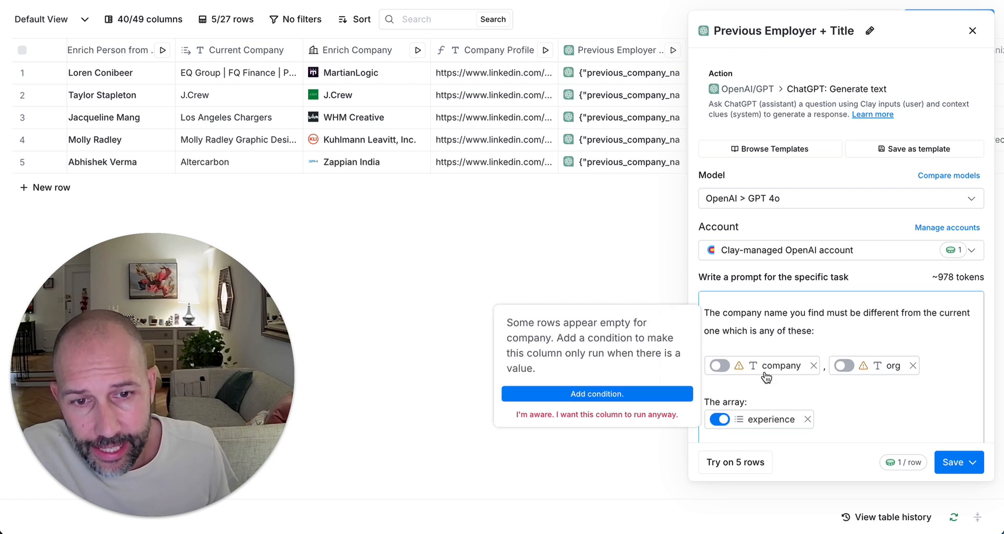
{"action": "mouse_move", "coordinate": [895, 375]}
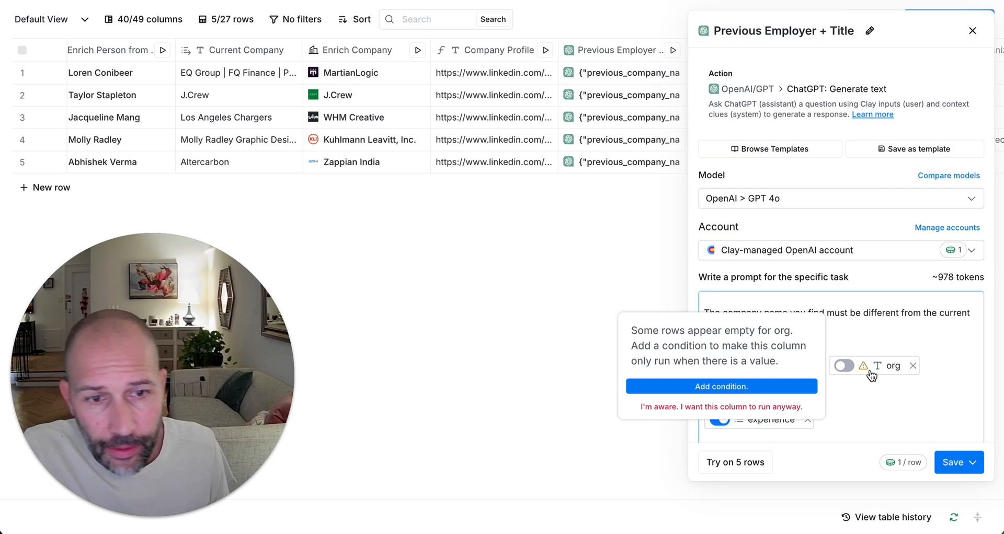
{"action": "mouse_move", "coordinate": [734, 371]}
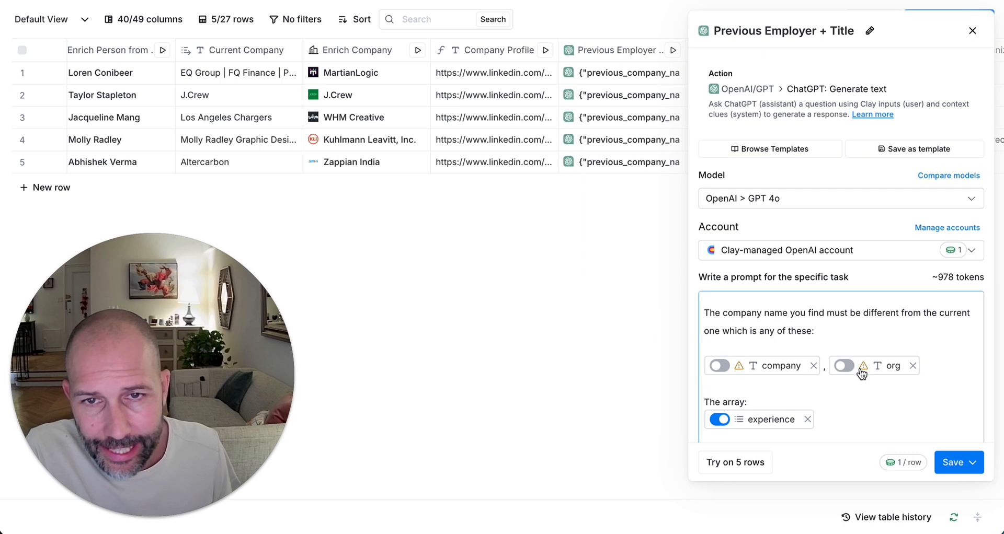
{"action": "mouse_move", "coordinate": [861, 373]}
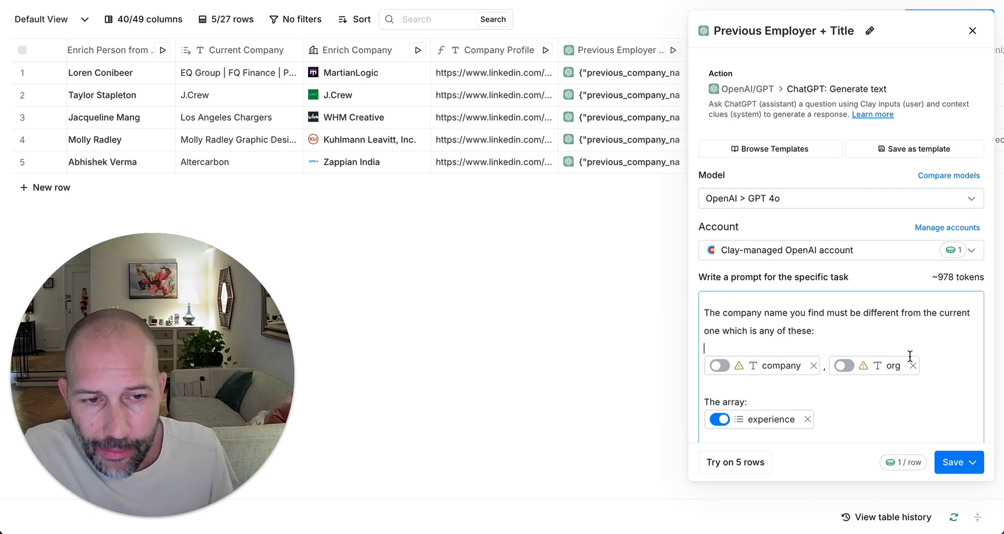
{"action": "scroll", "coordinate": [899, 394], "scroll_direction": "down", "scroll_amount": 1}
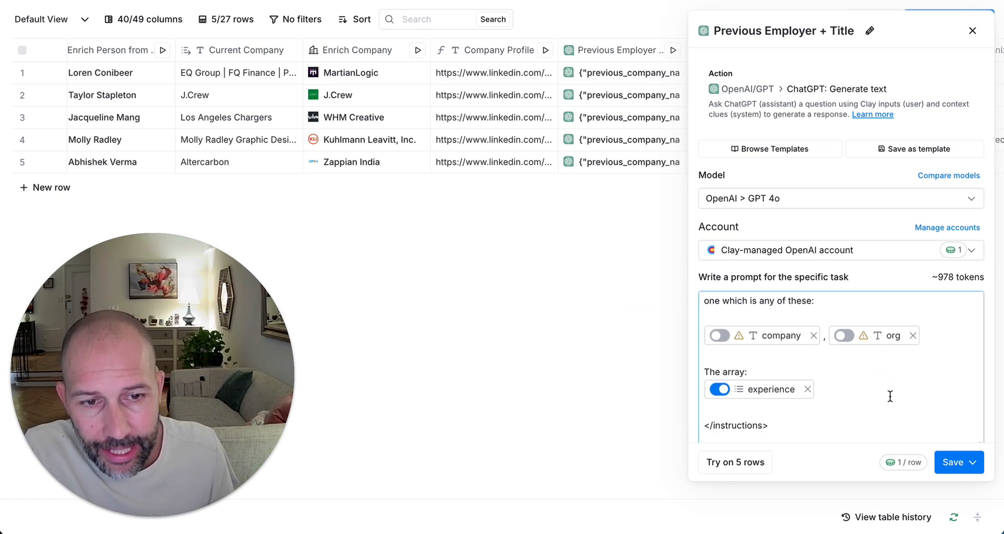
{"action": "mouse_move", "coordinate": [781, 399]}
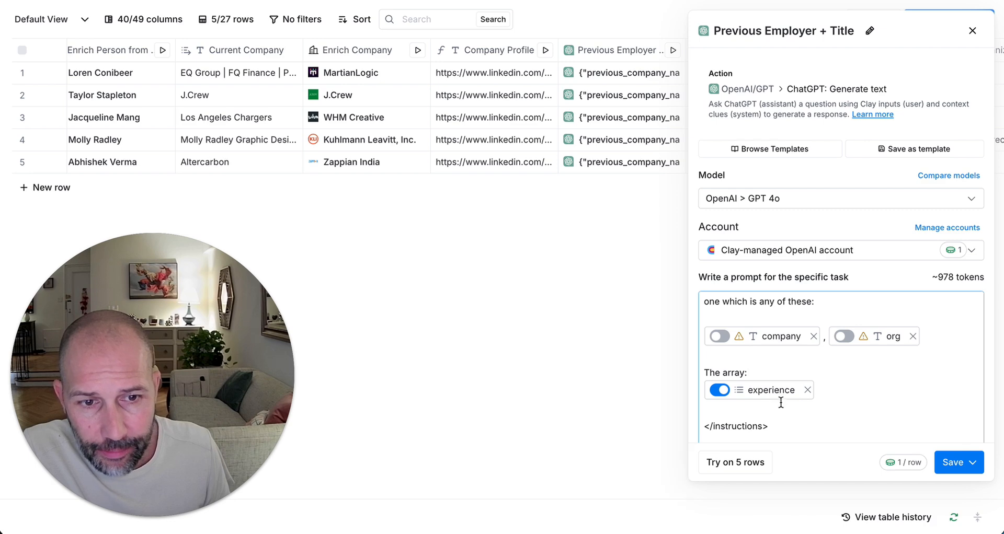
Step: Close the Previous Employer + Title settings and expand row 2's Experience list and fourth entry
{"action": "left_click", "coordinate": [972, 32]}
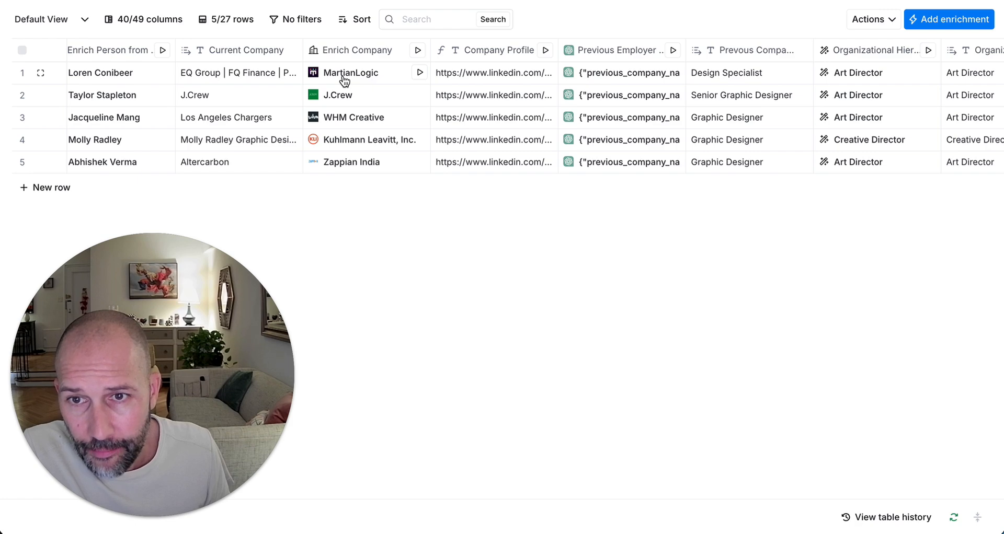
{"action": "scroll", "coordinate": [343, 76], "scroll_direction": "left", "scroll_amount": 5}
{"action": "left_click", "coordinate": [361, 95]}
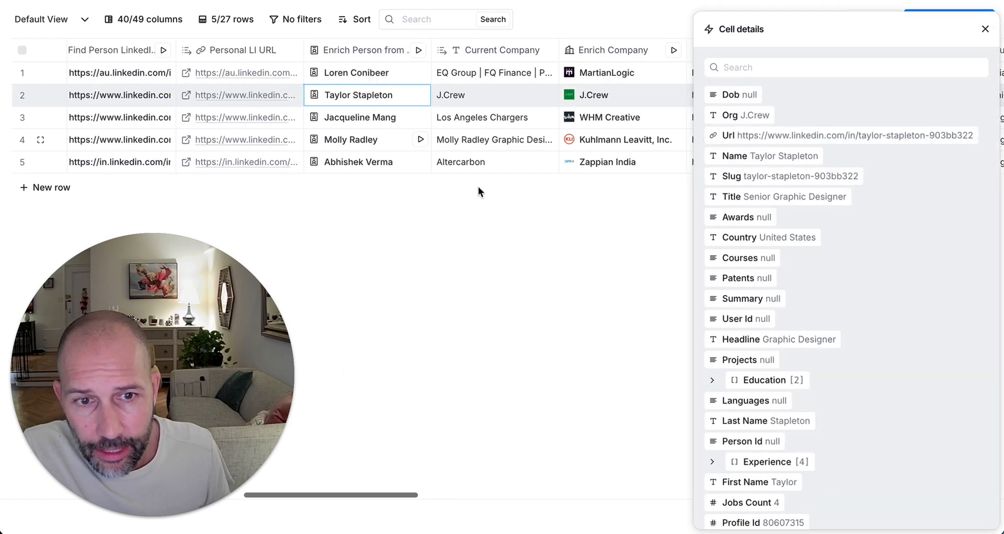
{"action": "scroll", "coordinate": [784, 340], "scroll_direction": "down", "scroll_amount": 2}
{"action": "left_click", "coordinate": [787, 347]}
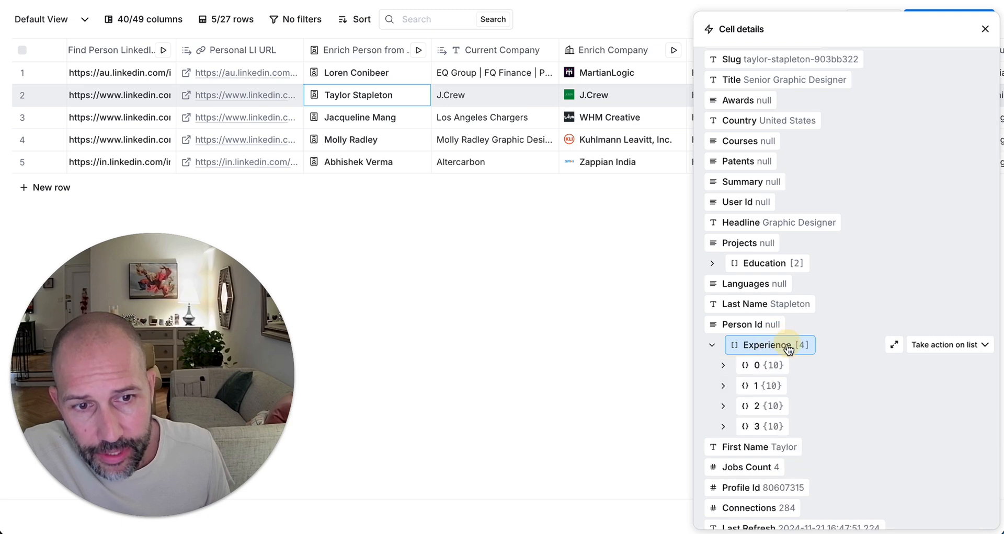
{"action": "left_click", "coordinate": [771, 426]}
{"action": "scroll", "coordinate": [772, 426], "scroll_direction": "down", "scroll_amount": 3}
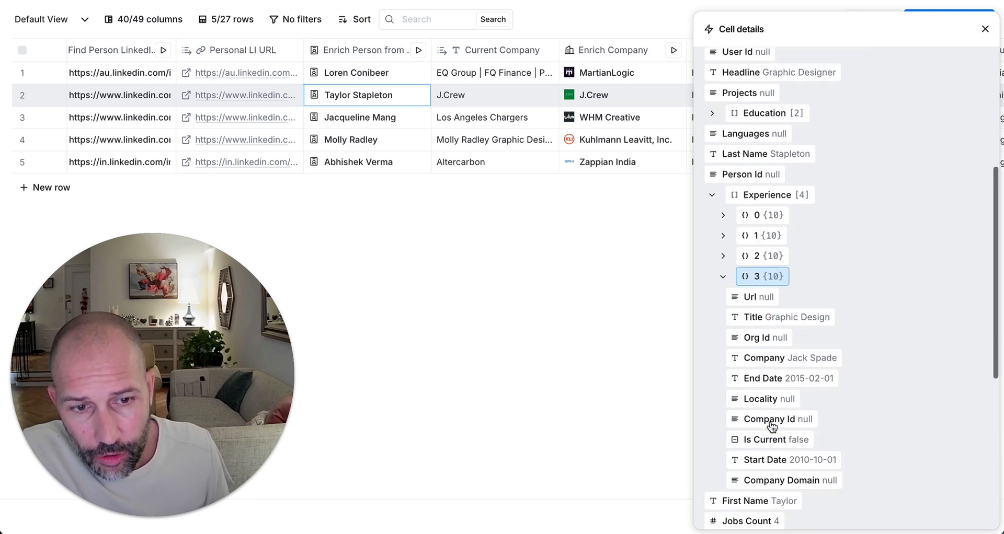
Step: Inspect the fourth entry's Url field, collapse it, view Take action options, and close the panel
{"action": "left_click", "coordinate": [750, 251]}
{"action": "scroll", "coordinate": [749, 256], "scroll_direction": "up", "scroll_amount": 1}
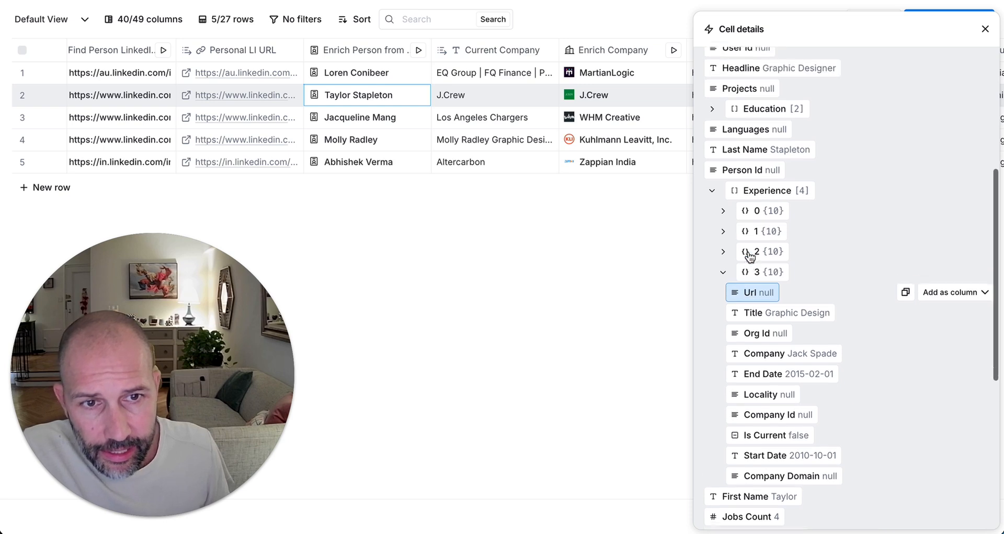
{"action": "left_click", "coordinate": [751, 283]}
{"action": "scroll", "coordinate": [801, 301], "scroll_direction": "up", "scroll_amount": 2}
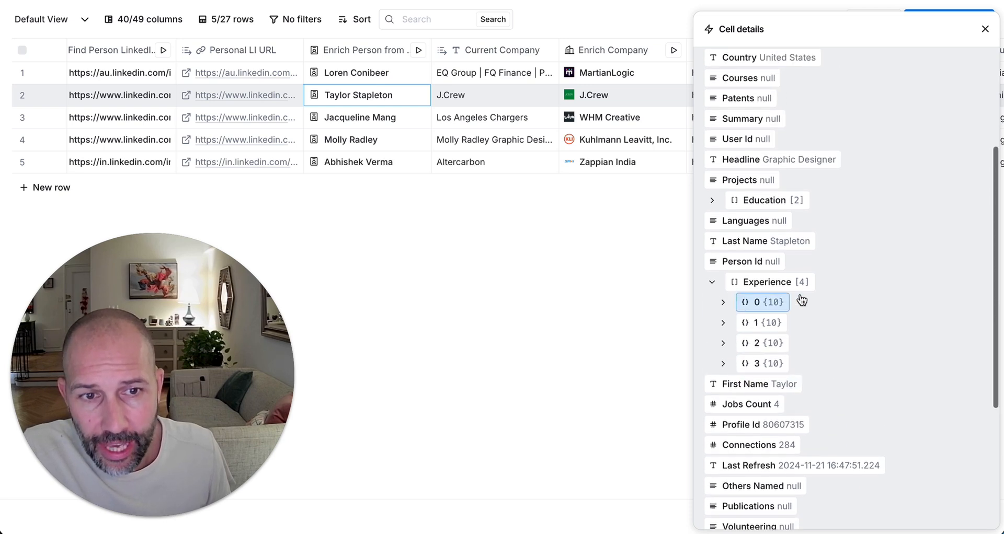
{"action": "scroll", "coordinate": [789, 366], "scroll_direction": "up", "scroll_amount": 1}
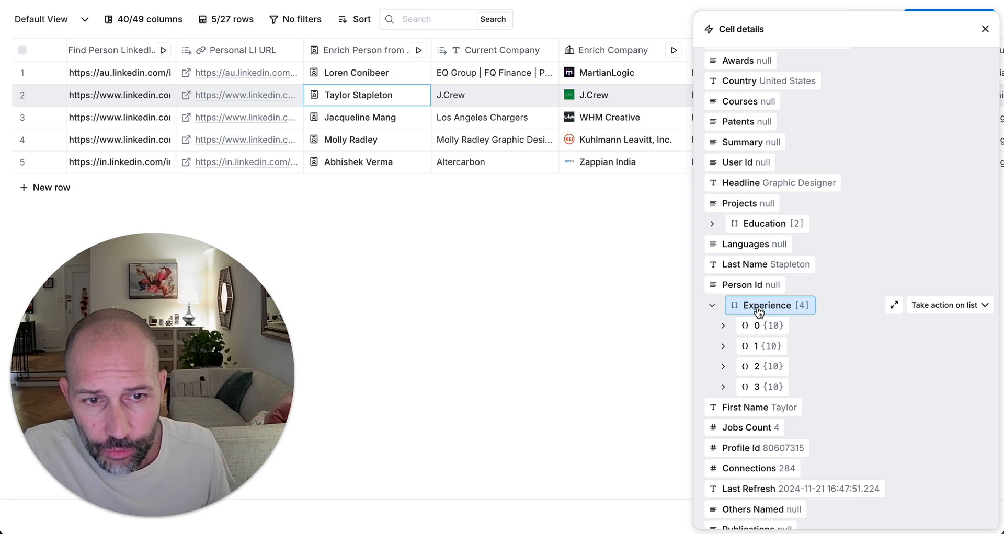
{"action": "left_click", "coordinate": [943, 308]}
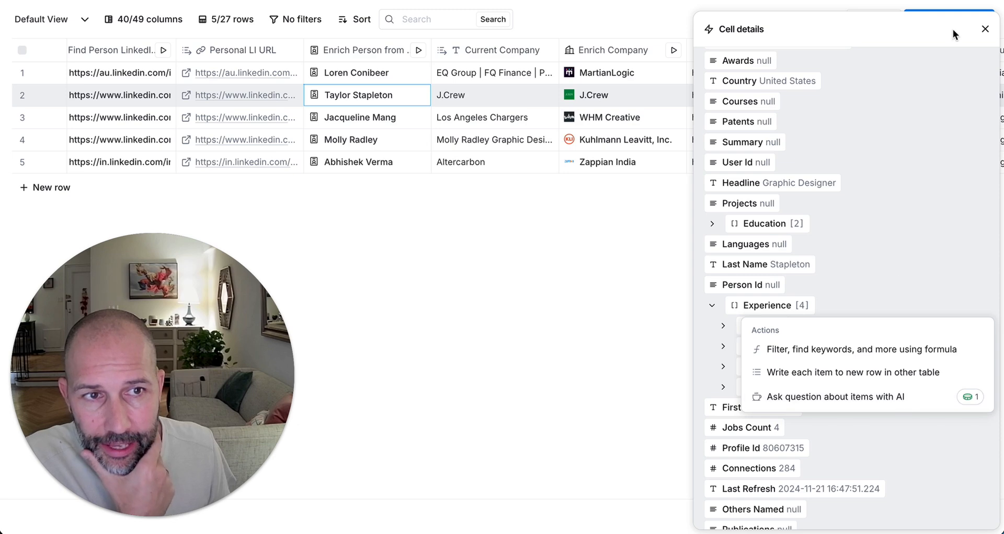
{"action": "left_click", "coordinate": [985, 28]}
{"action": "scroll", "coordinate": [650, 121], "scroll_direction": "right", "scroll_amount": 2}
Step: Reopen the Previous Employer + Title settings and scroll to the prompt's output requirements paragraph
{"action": "scroll", "coordinate": [650, 122], "scroll_direction": "right", "scroll_amount": 5}
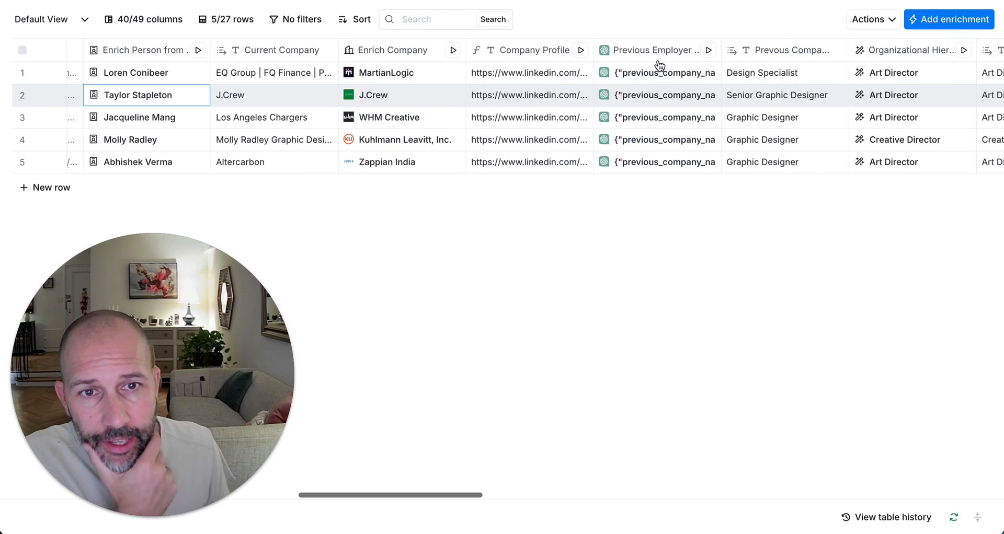
{"action": "left_click", "coordinate": [659, 55]}
{"action": "left_click", "coordinate": [642, 103]}
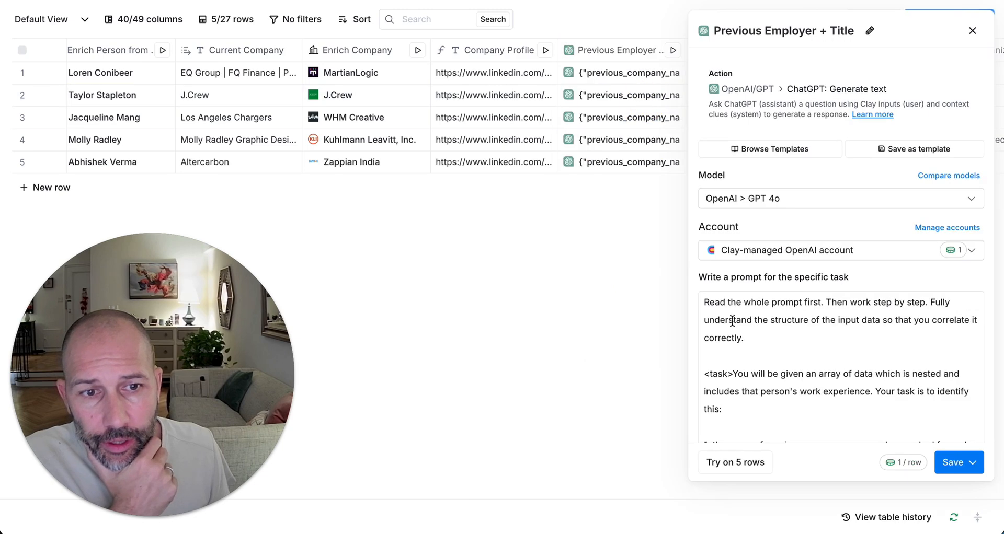
{"action": "scroll", "coordinate": [802, 386], "scroll_direction": "down", "scroll_amount": 15}
{"action": "mouse_move", "coordinate": [779, 393]}
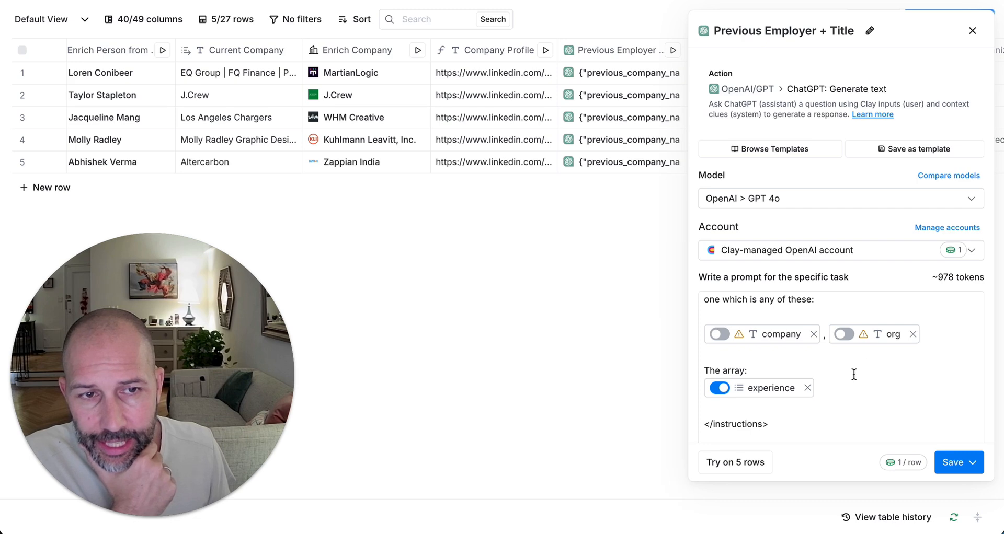
{"action": "scroll", "coordinate": [852, 398], "scroll_direction": "down", "scroll_amount": 2}
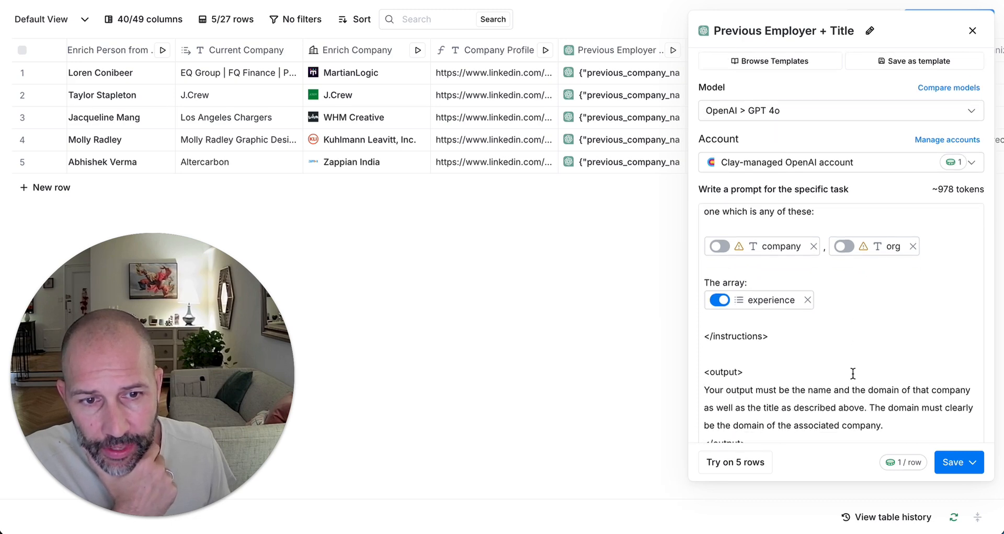
{"action": "scroll", "coordinate": [836, 314], "scroll_direction": "down", "scroll_amount": 1}
{"action": "scroll", "coordinate": [823, 292], "scroll_direction": "down", "scroll_amount": 1}
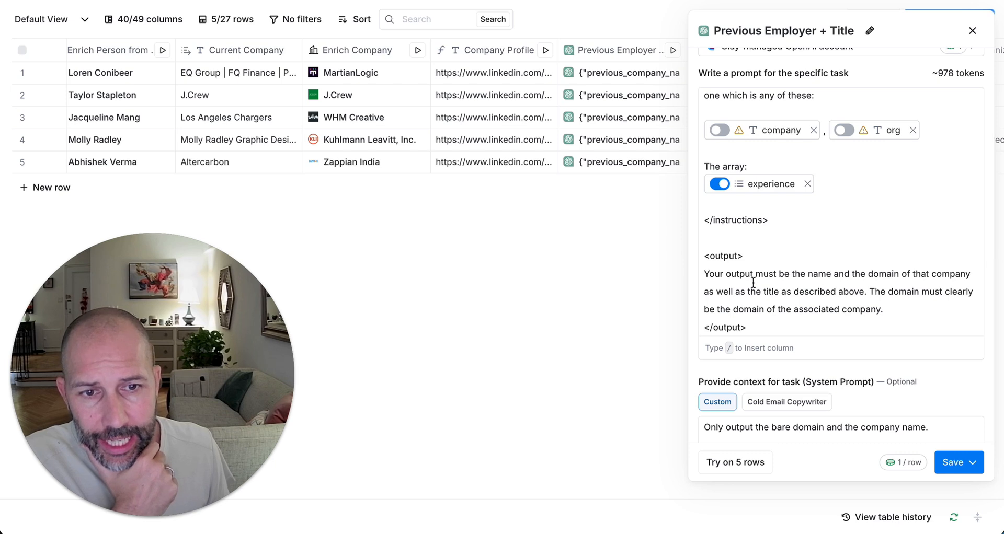
{"action": "left_click_drag", "start_coordinate": [704, 273], "coordinate": [907, 312]}
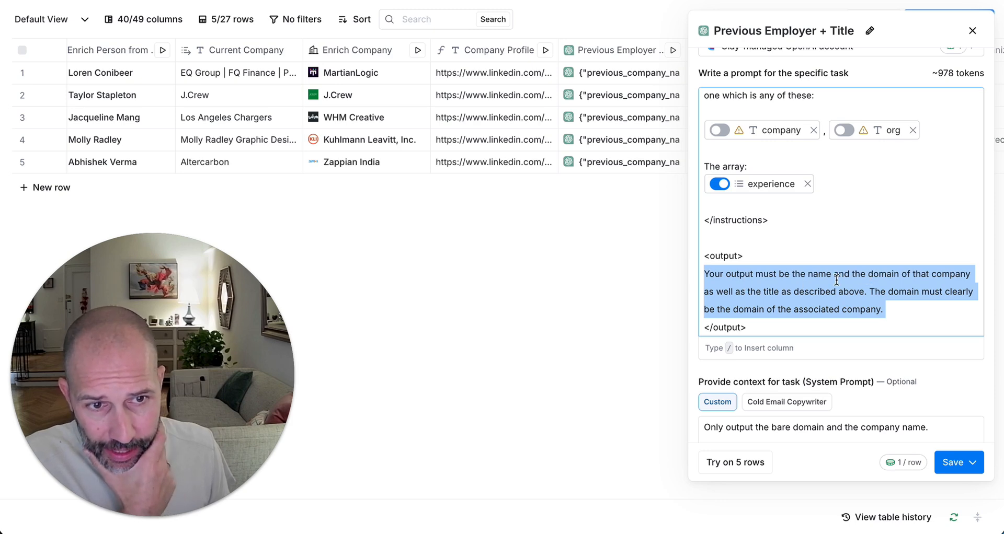
{"action": "scroll", "coordinate": [836, 279], "scroll_direction": "down", "scroll_amount": 5}
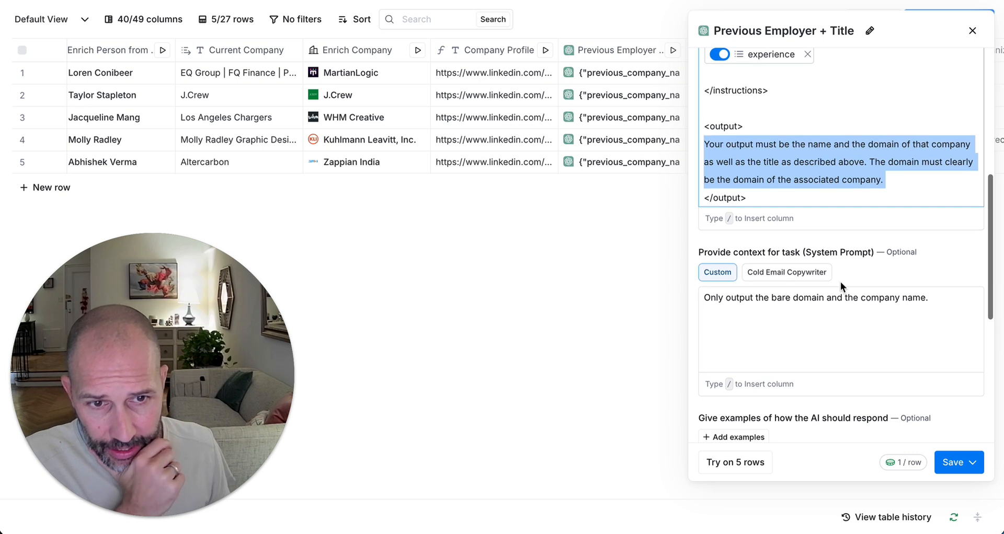
{"action": "scroll", "coordinate": [839, 282], "scroll_direction": "down", "scroll_amount": 2}
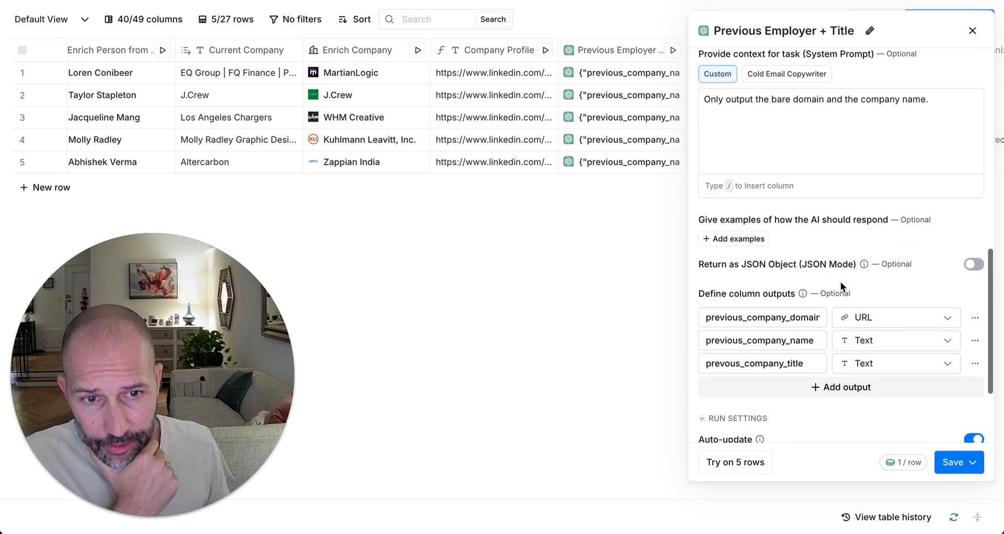
Step: Inspect the previous_company_domain and previous_company_name output names, leaving them unchanged
{"action": "double_click", "coordinate": [747, 322]}
{"action": "left_click", "coordinate": [747, 340]}
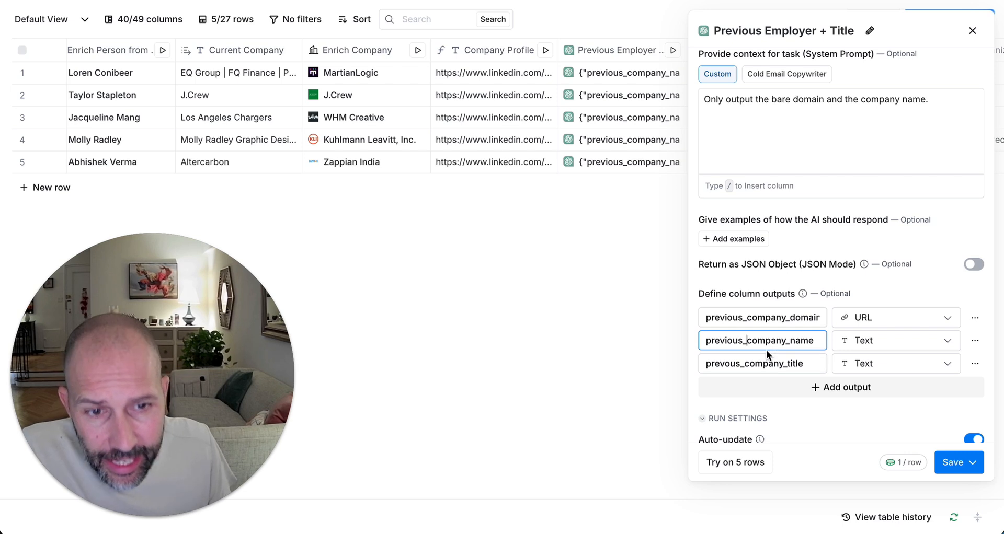
{"action": "double_click", "coordinate": [747, 315]}
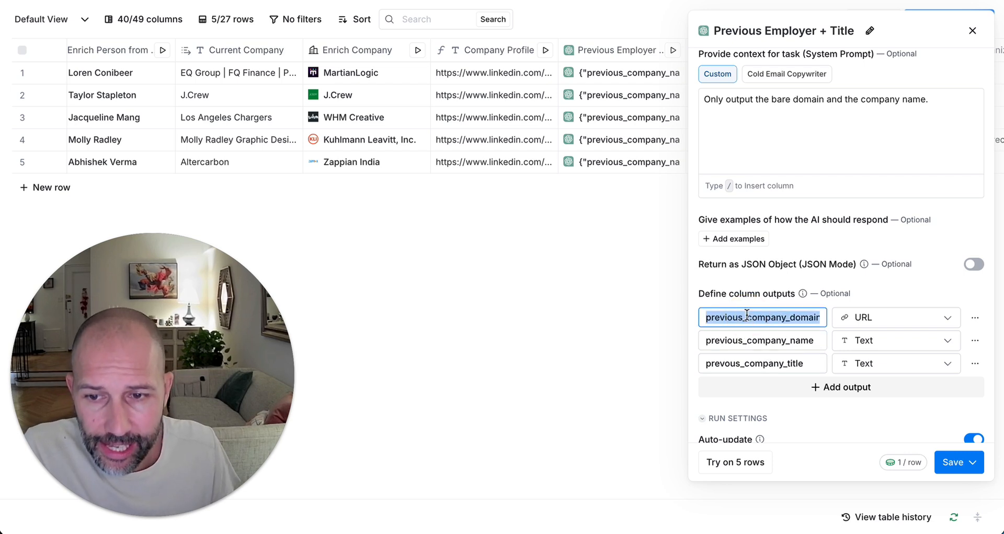
{"action": "left_click", "coordinate": [749, 339]}
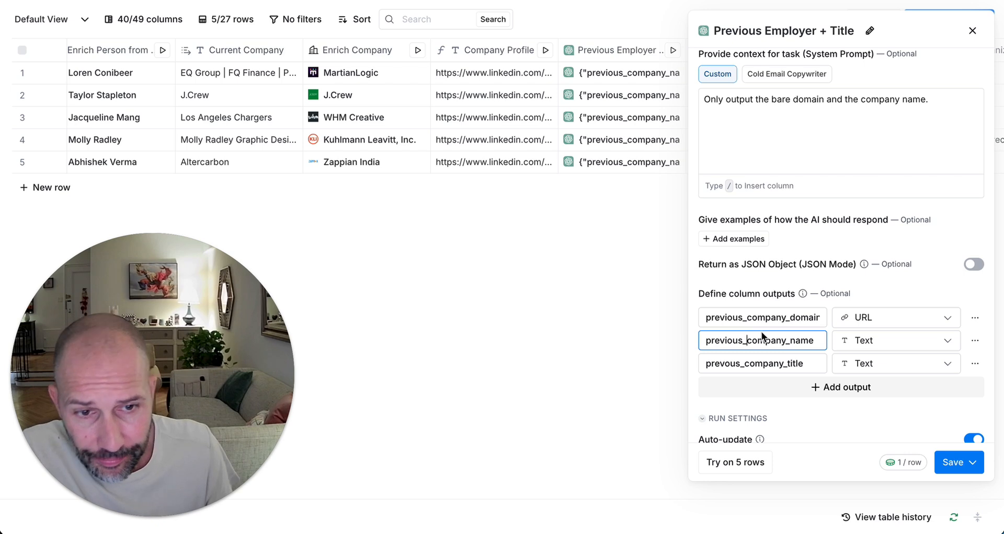
{"action": "left_click", "coordinate": [768, 318]}
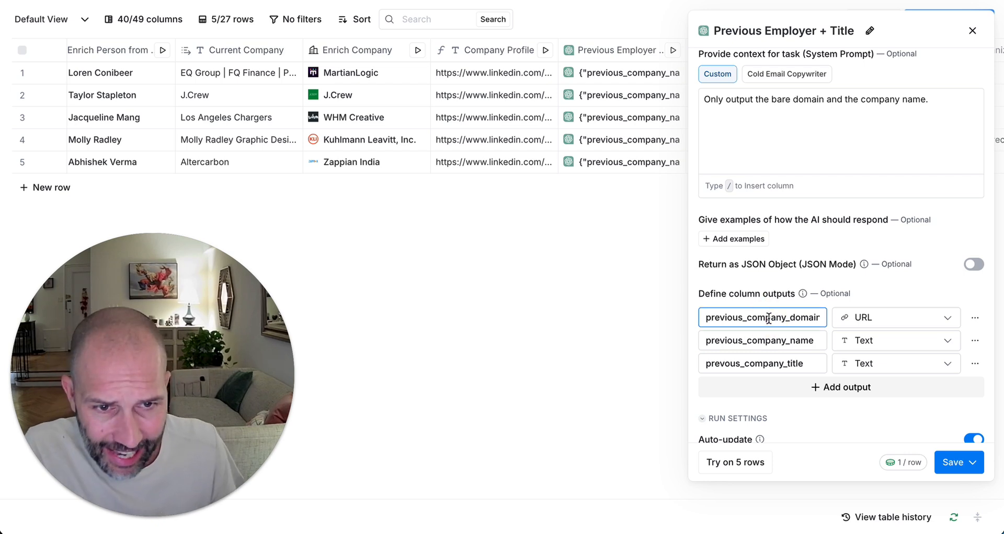
{"action": "scroll", "coordinate": [749, 318], "scroll_direction": "right", "scroll_amount": 1}
{"action": "scroll", "coordinate": [749, 319], "scroll_direction": "left", "scroll_amount": 1}
{"action": "scroll", "coordinate": [749, 318], "scroll_direction": "right", "scroll_amount": 1}
{"action": "scroll", "coordinate": [749, 318], "scroll_direction": "left", "scroll_amount": 1}
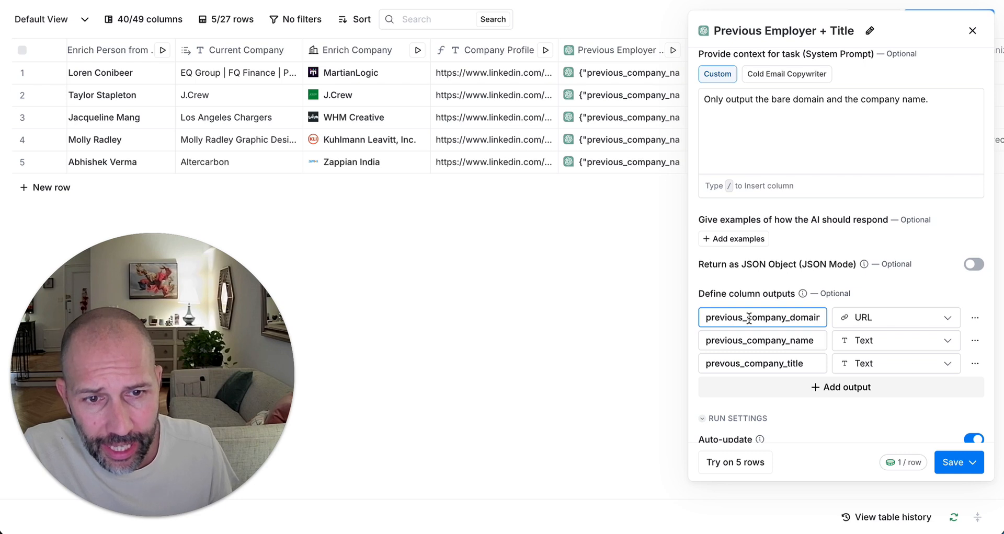
{"action": "scroll", "coordinate": [785, 311], "scroll_direction": "right", "scroll_amount": 1}
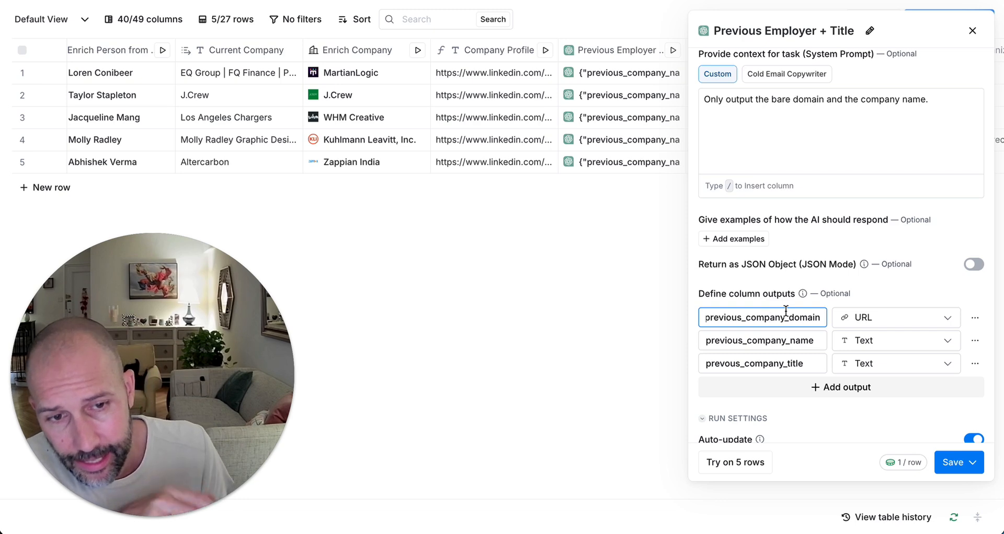
{"action": "scroll", "coordinate": [914, 296], "scroll_direction": "up", "scroll_amount": 1}
{"action": "left_click", "coordinate": [914, 297]}
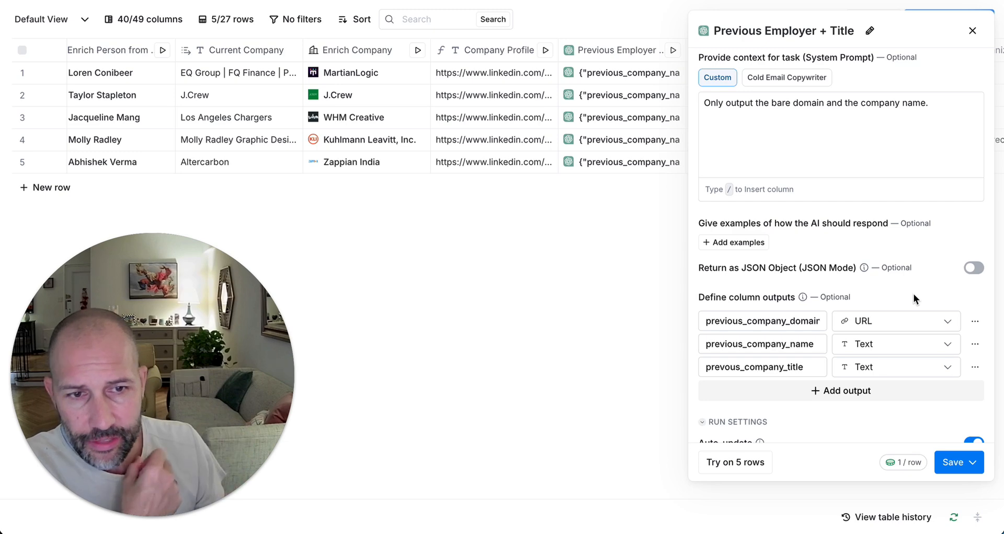
{"action": "left_click", "coordinate": [972, 31]}
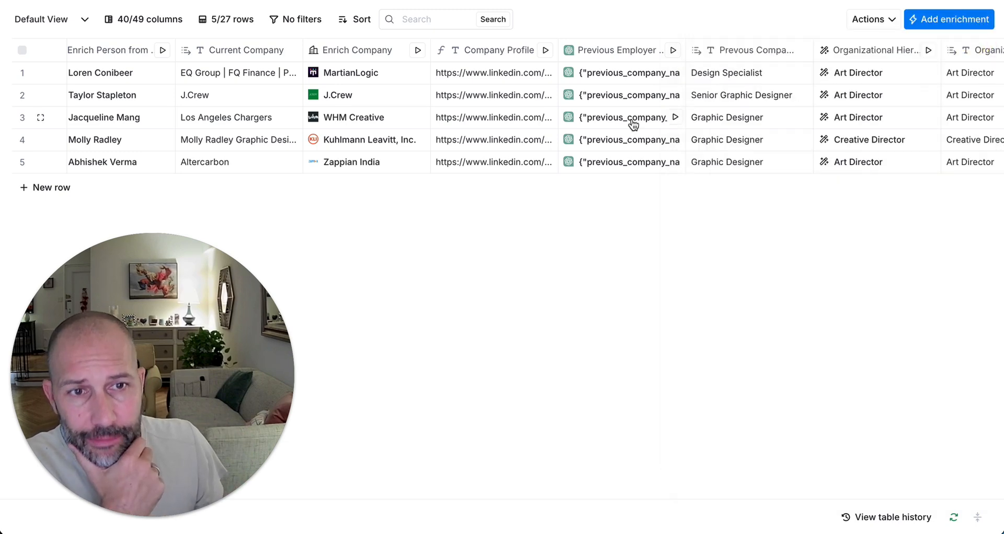
{"action": "scroll", "coordinate": [632, 123], "scroll_direction": "right", "scroll_amount": 5}
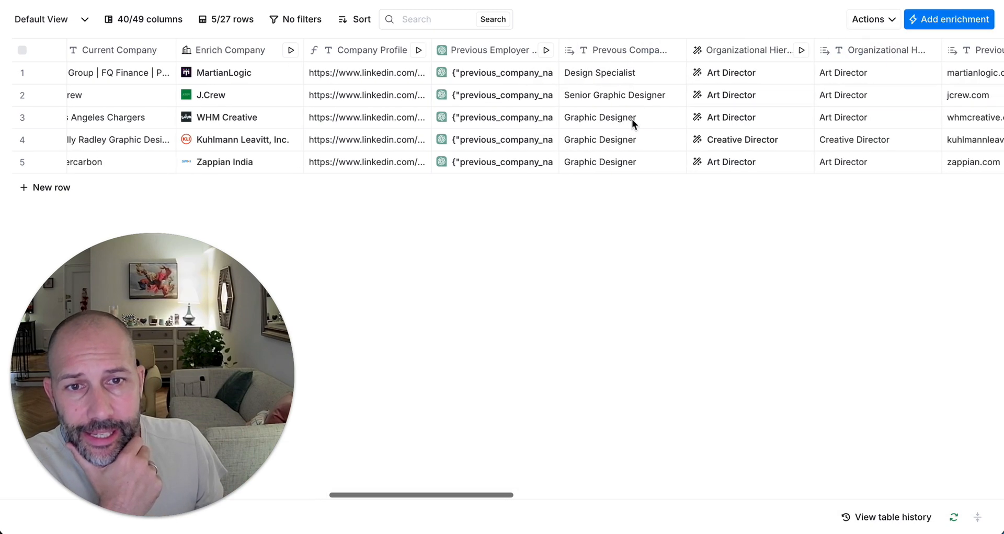
{"action": "left_click", "coordinate": [488, 74]}
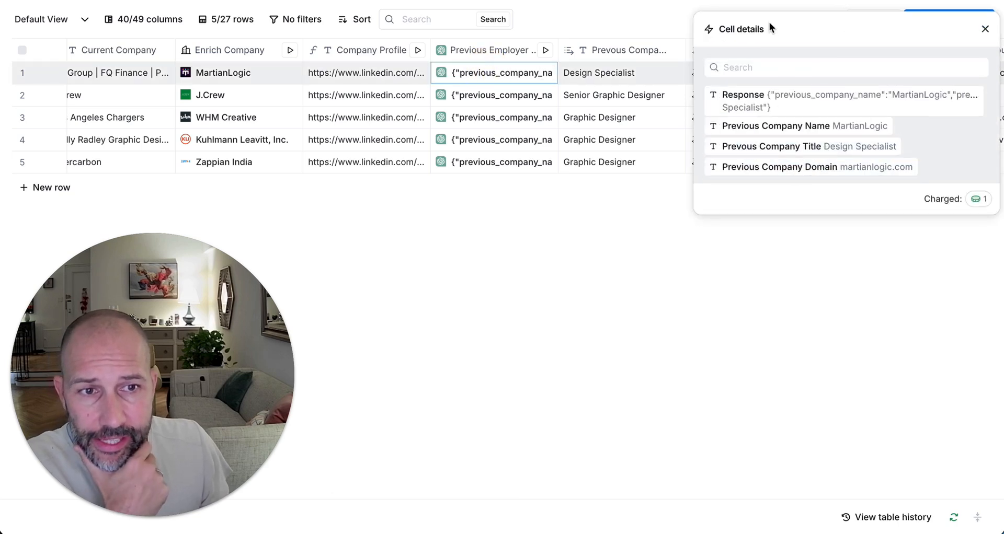
{"action": "mouse_move", "coordinate": [786, 105]}
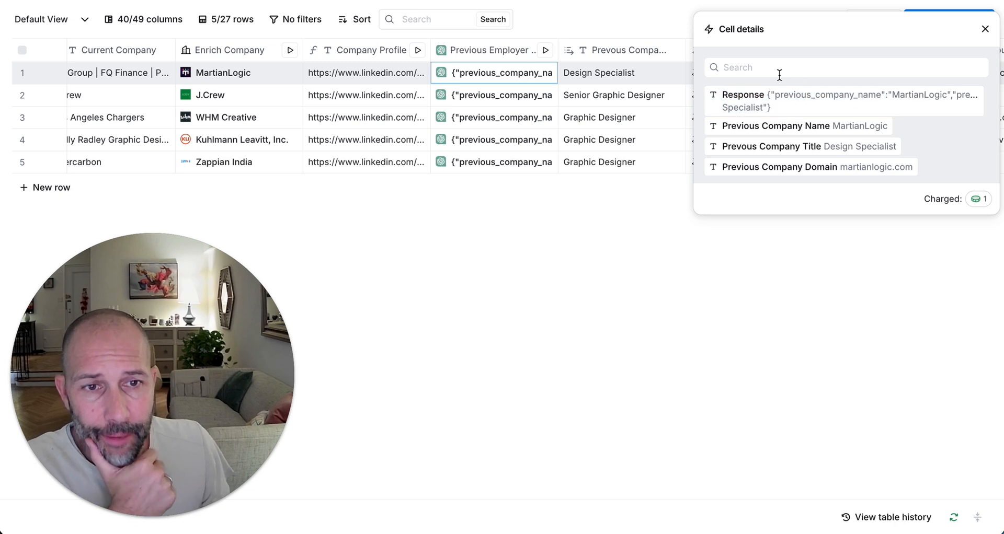
{"action": "mouse_move", "coordinate": [753, 138]}
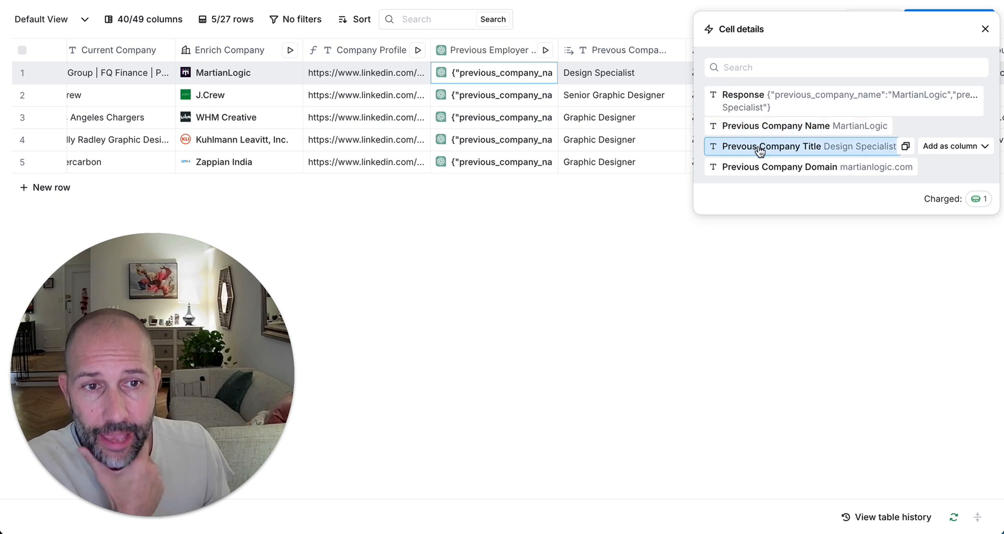
{"action": "mouse_move", "coordinate": [749, 177]}
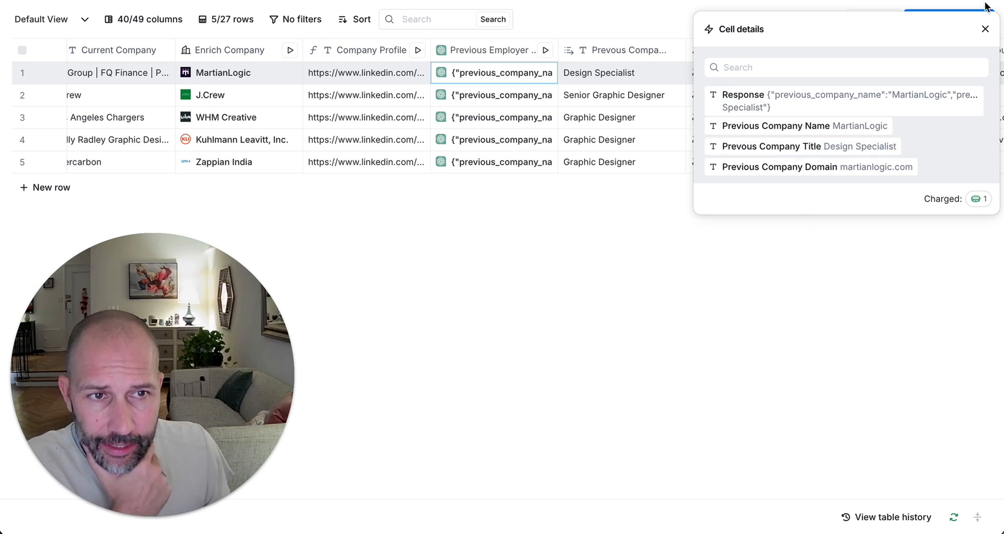
{"action": "left_click", "coordinate": [985, 29]}
{"action": "scroll", "coordinate": [616, 113], "scroll_direction": "right", "scroll_amount": 3}
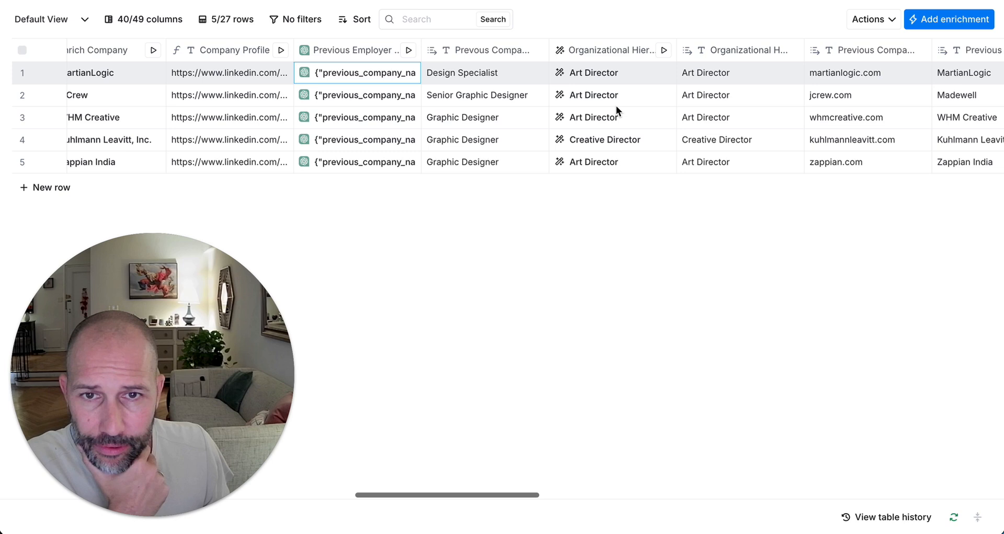
{"action": "left_click", "coordinate": [353, 74]}
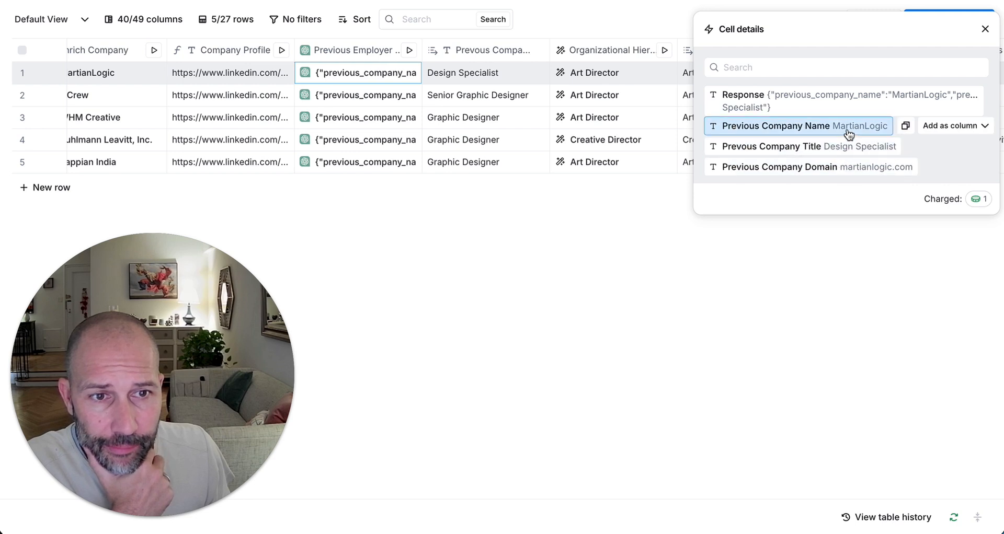
{"action": "left_click", "coordinate": [954, 125]}
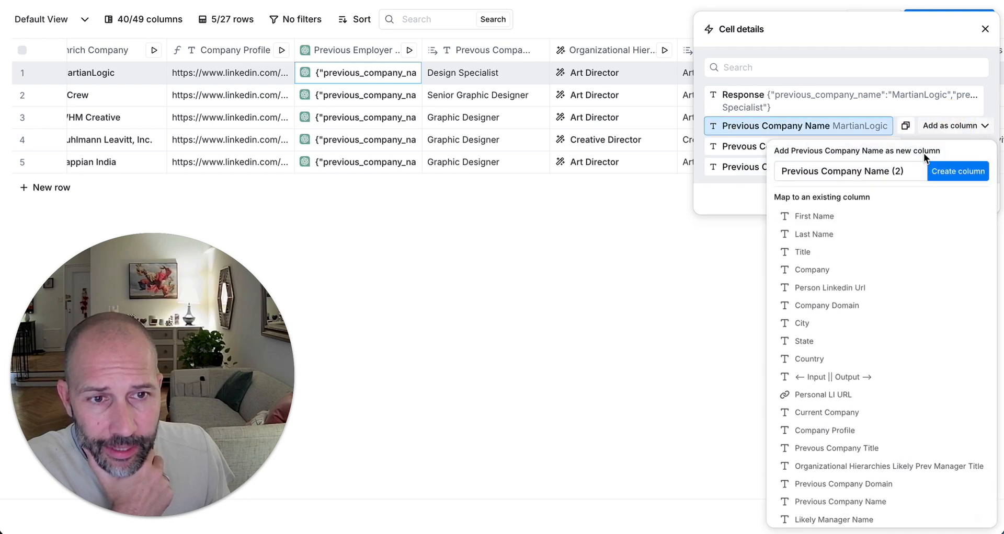
{"action": "left_click", "coordinate": [985, 29]}
{"action": "left_click", "coordinate": [985, 30]}
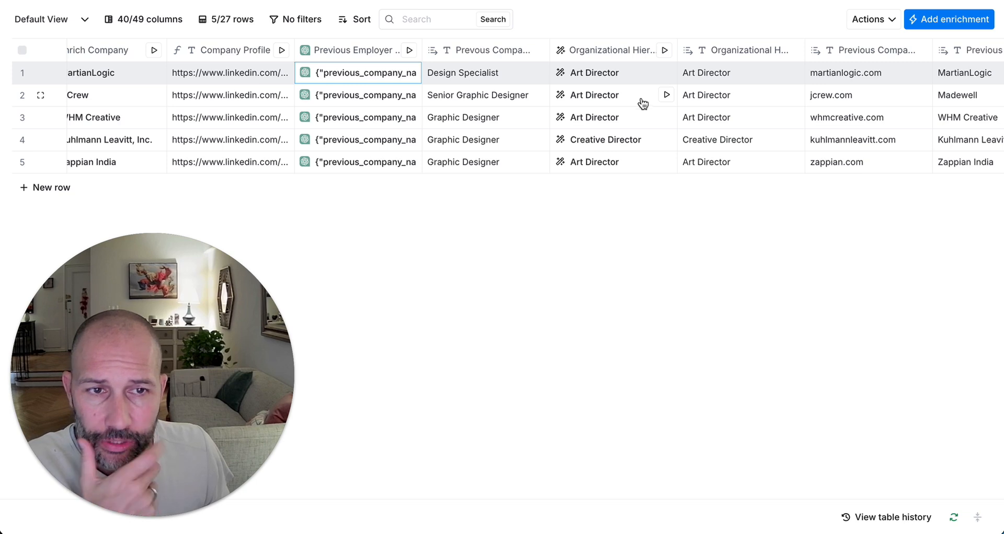
{"action": "scroll", "coordinate": [642, 104], "scroll_direction": "right", "scroll_amount": 2}
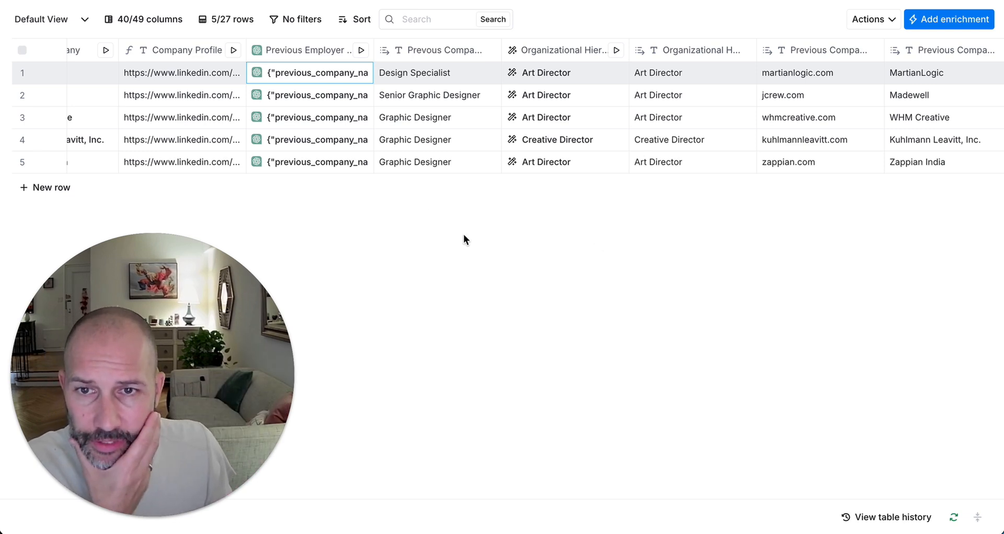
{"action": "scroll", "coordinate": [363, 204], "scroll_direction": "right", "scroll_amount": 2}
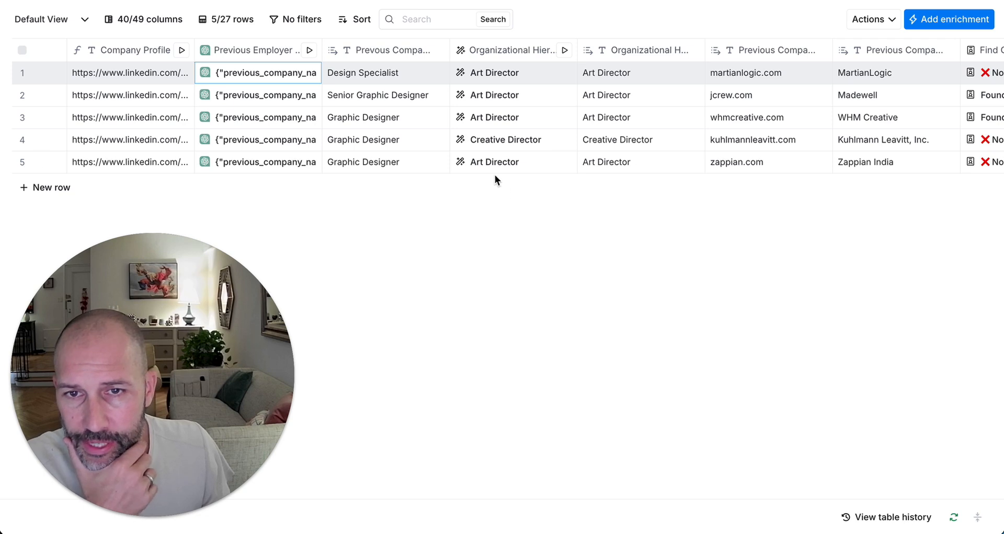
{"action": "scroll", "coordinate": [450, 104], "scroll_direction": "right", "scroll_amount": 4}
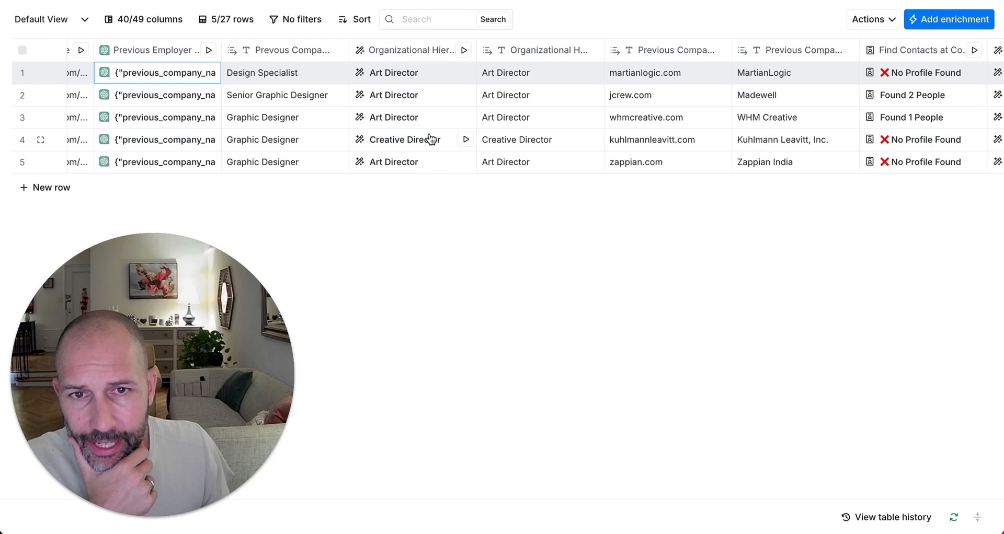
{"action": "scroll", "coordinate": [429, 138], "scroll_direction": "right", "scroll_amount": 8}
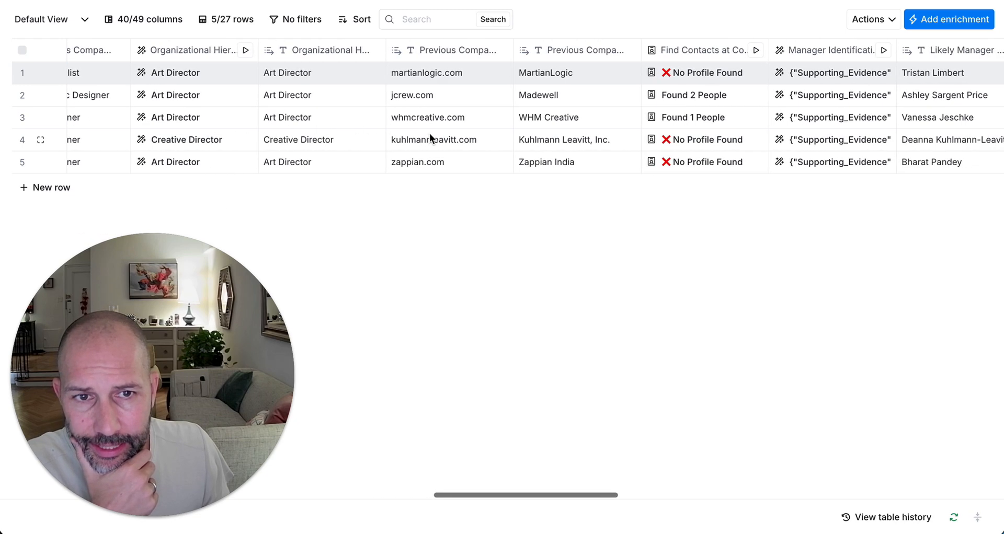
{"action": "scroll", "coordinate": [430, 135], "scroll_direction": "right", "scroll_amount": 14}
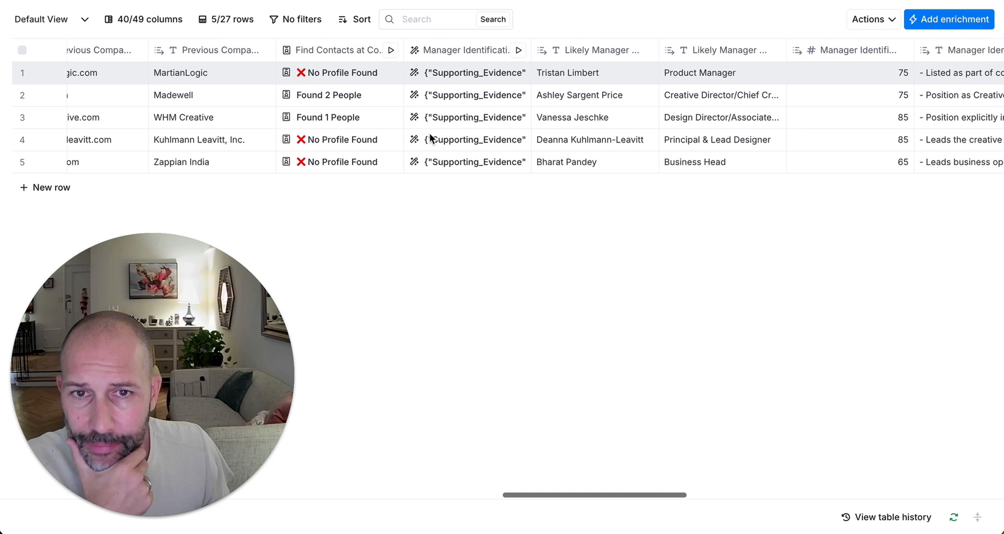
{"action": "scroll", "coordinate": [430, 138], "scroll_direction": "right", "scroll_amount": 4}
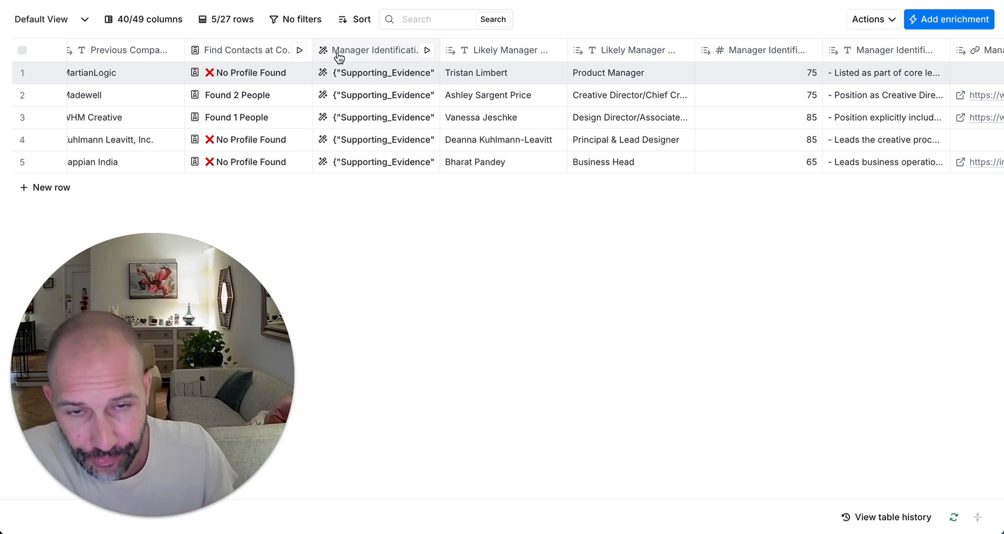
{"action": "left_click", "coordinate": [405, 52]}
{"action": "left_click", "coordinate": [661, 101]}
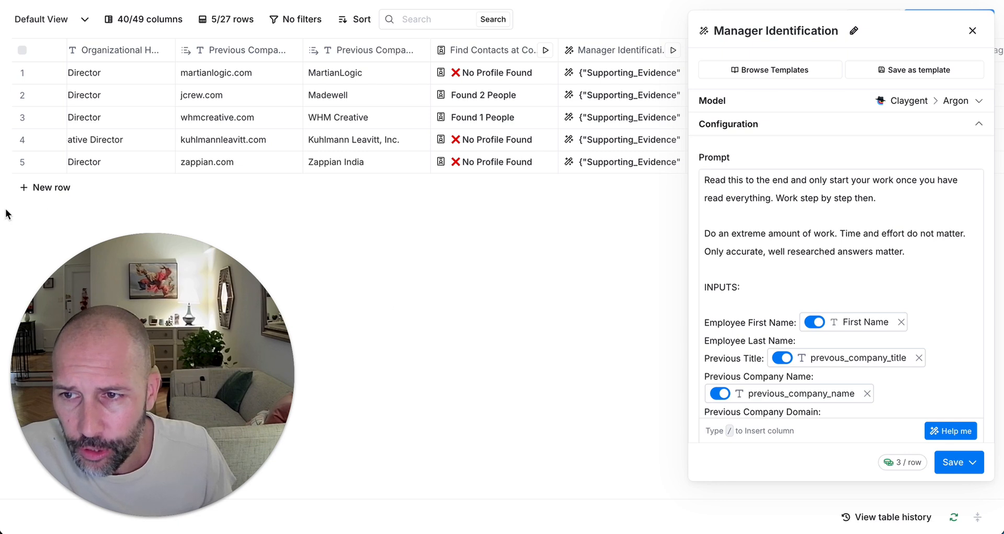
{"action": "left_click", "coordinate": [961, 101]}
{"action": "left_click", "coordinate": [831, 258]}
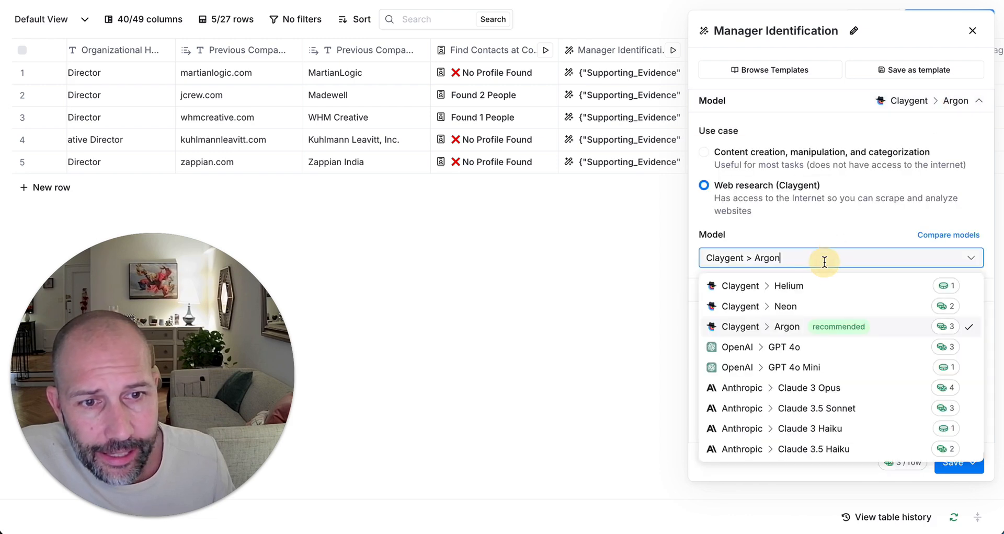
{"action": "left_click", "coordinate": [846, 212]}
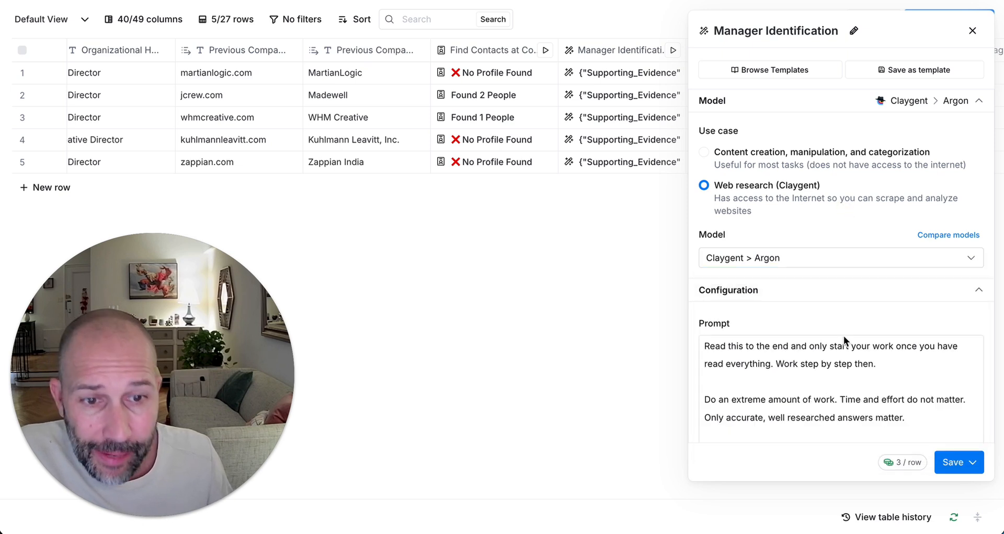
{"action": "scroll", "coordinate": [849, 357], "scroll_direction": "down", "scroll_amount": 1}
{"action": "scroll", "coordinate": [850, 357], "scroll_direction": "down", "scroll_amount": 1}
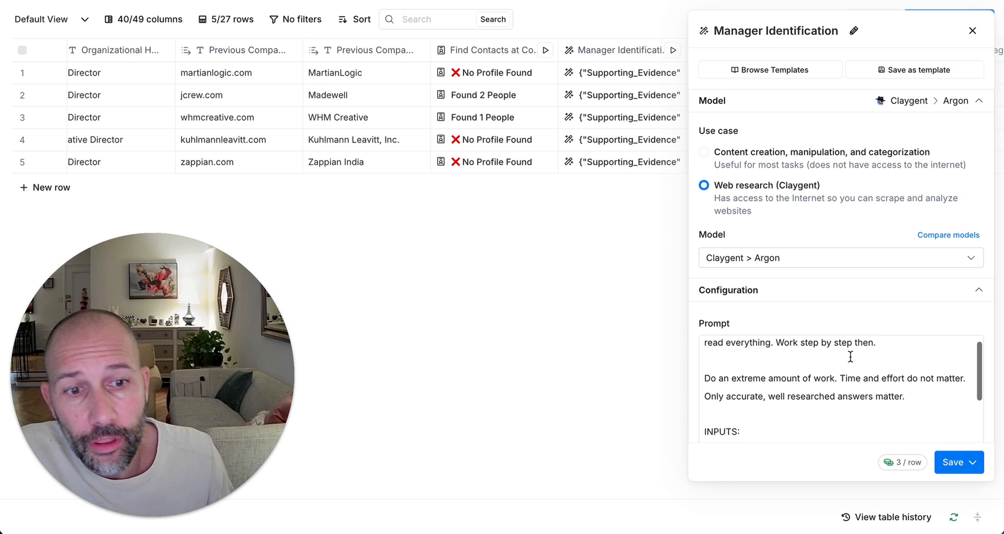
{"action": "left_click", "coordinate": [982, 104]}
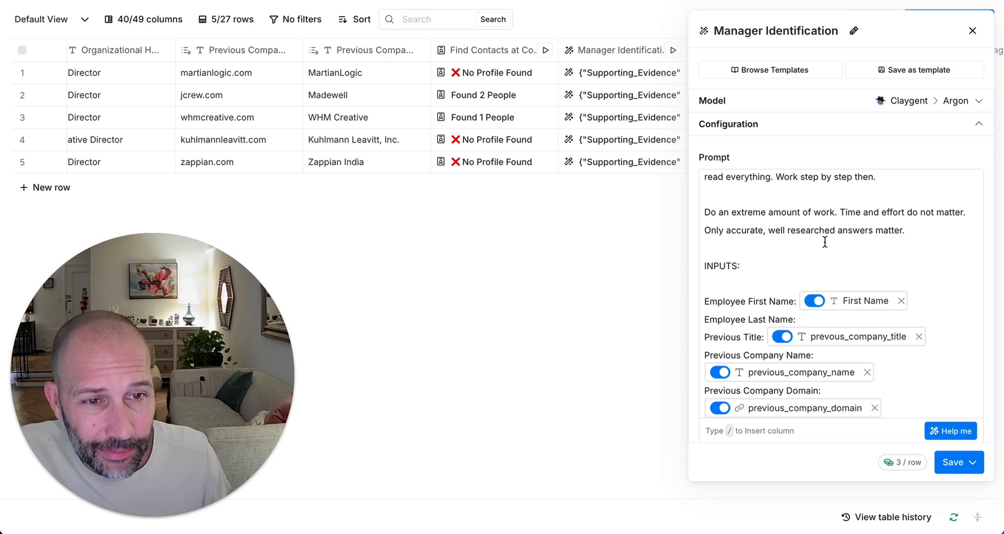
{"action": "scroll", "coordinate": [825, 240], "scroll_direction": "up", "scroll_amount": 1}
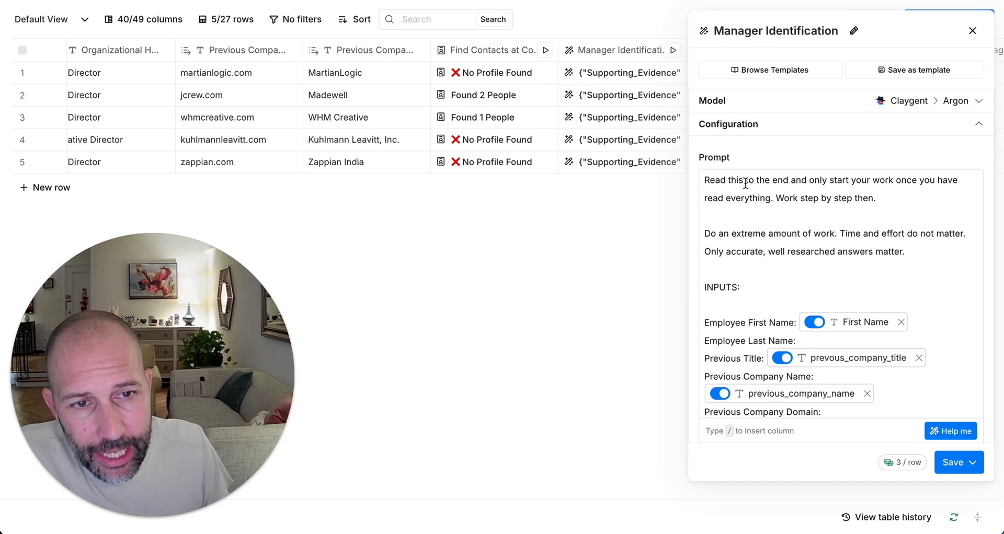
Step: Highlight the read-to-the-end and extreme-amount-of-work instructions in the Manager Identification prompt
{"action": "left_click_drag", "start_coordinate": [745, 180], "coordinate": [894, 213]}
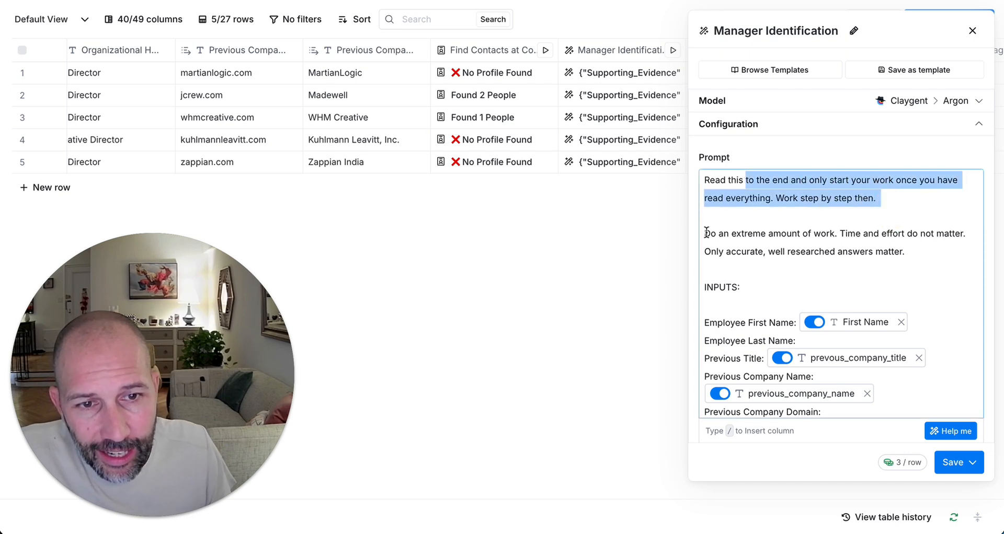
{"action": "left_click_drag", "start_coordinate": [704, 233], "coordinate": [859, 253]}
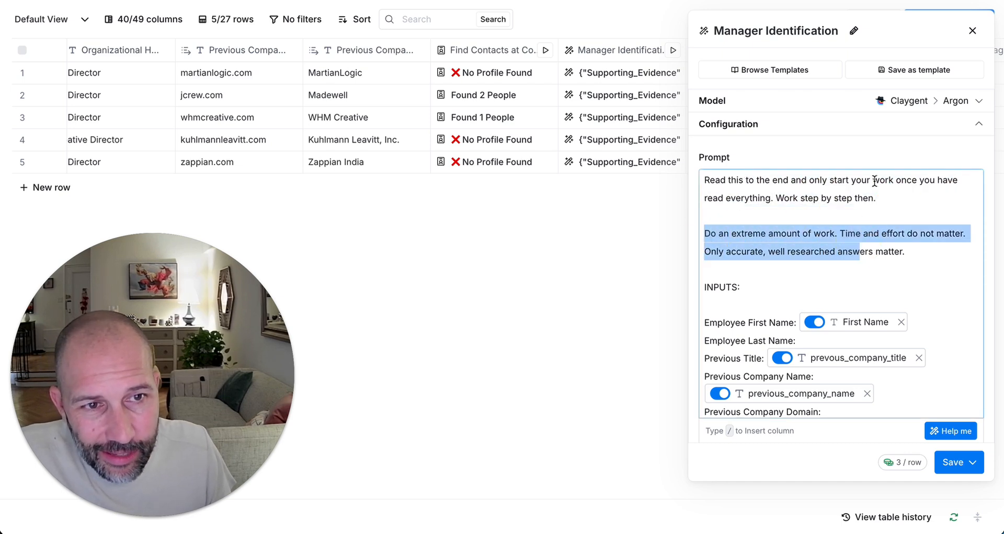
{"action": "left_click", "coordinate": [781, 233]}
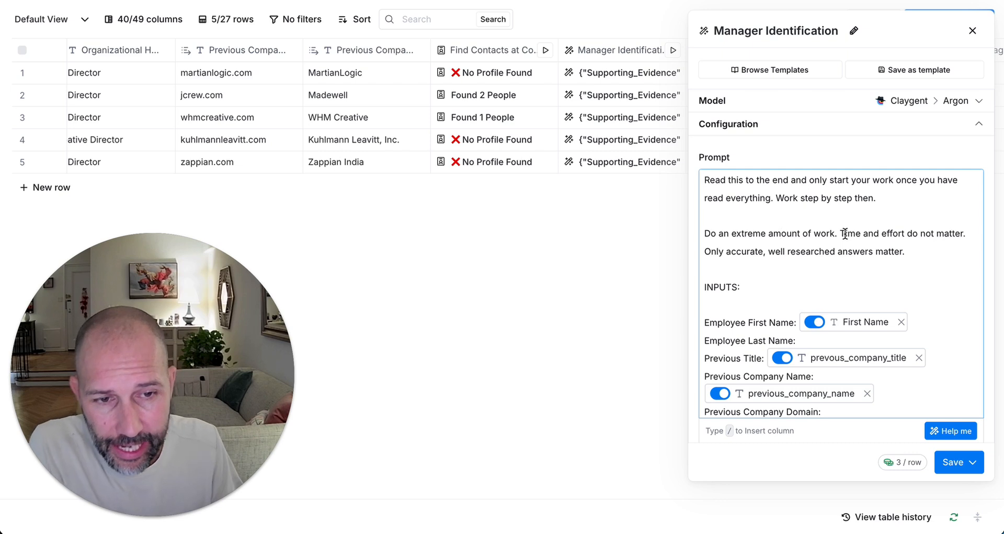
{"action": "left_click", "coordinate": [852, 267]}
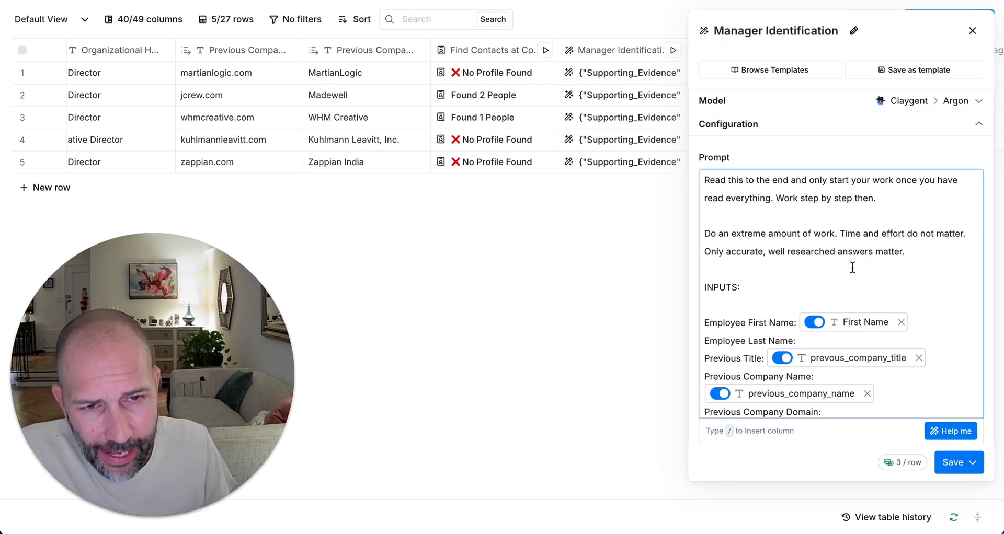
Step: Scroll through the rest of the prompt and open a new browser tab
{"action": "scroll", "coordinate": [842, 267], "scroll_direction": "down", "scroll_amount": 1}
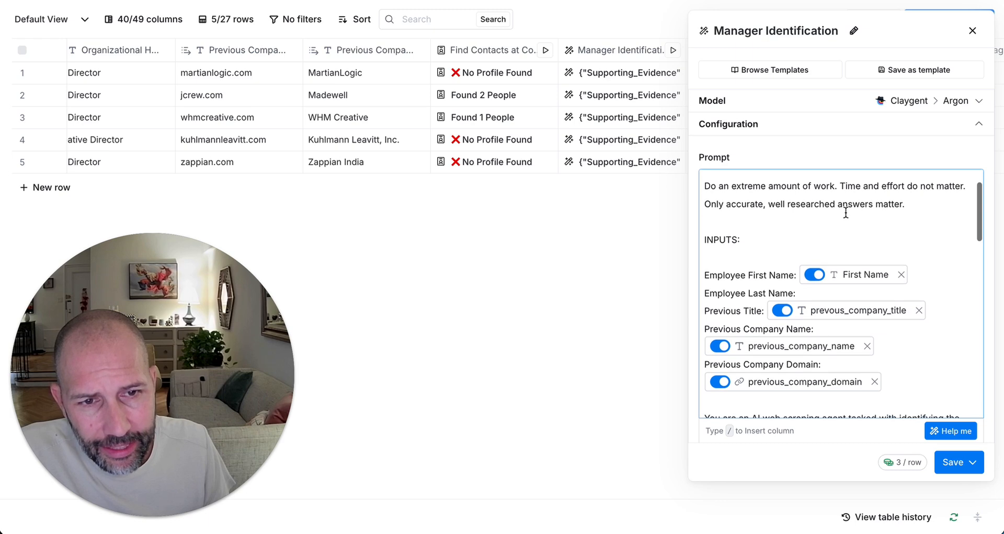
{"action": "scroll", "coordinate": [843, 214], "scroll_direction": "up", "scroll_amount": 1}
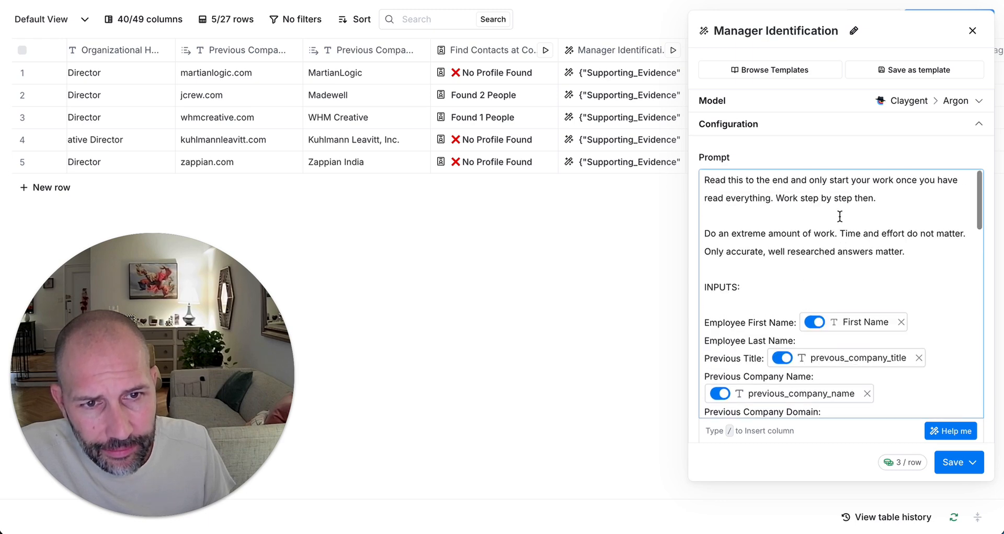
{"action": "scroll", "coordinate": [840, 216], "scroll_direction": "down", "scroll_amount": 2}
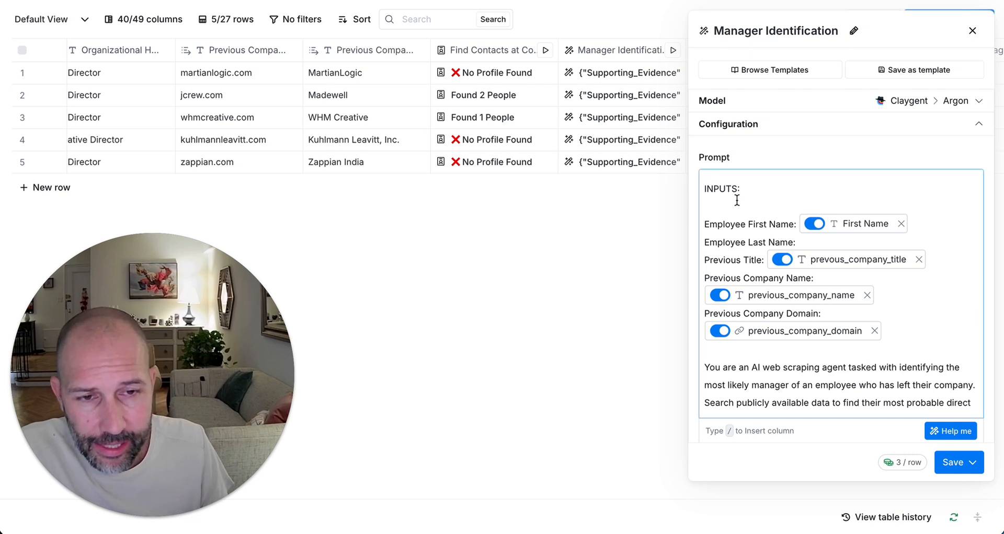
{"action": "scroll", "coordinate": [736, 200], "scroll_direction": "down", "scroll_amount": 1}
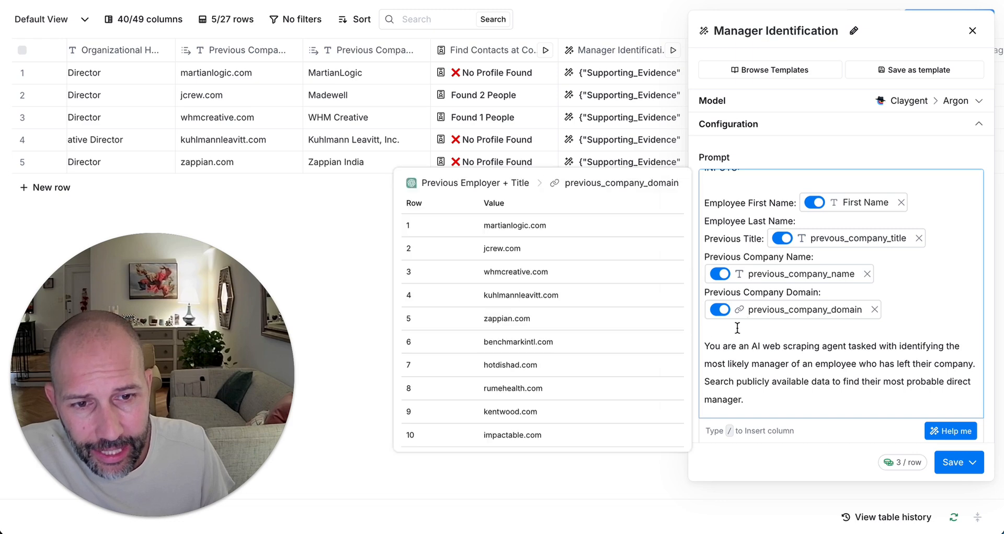
{"action": "scroll", "coordinate": [709, 343], "scroll_direction": "down", "scroll_amount": 2}
{"action": "scroll", "coordinate": [709, 343], "scroll_direction": "down", "scroll_amount": 5}
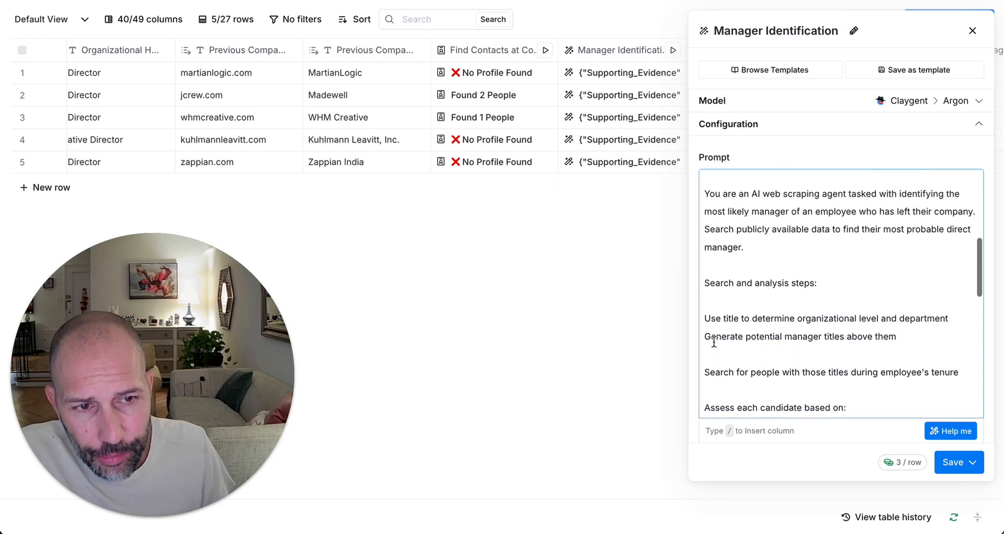
{"action": "scroll", "coordinate": [718, 338], "scroll_direction": "up", "scroll_amount": 9}
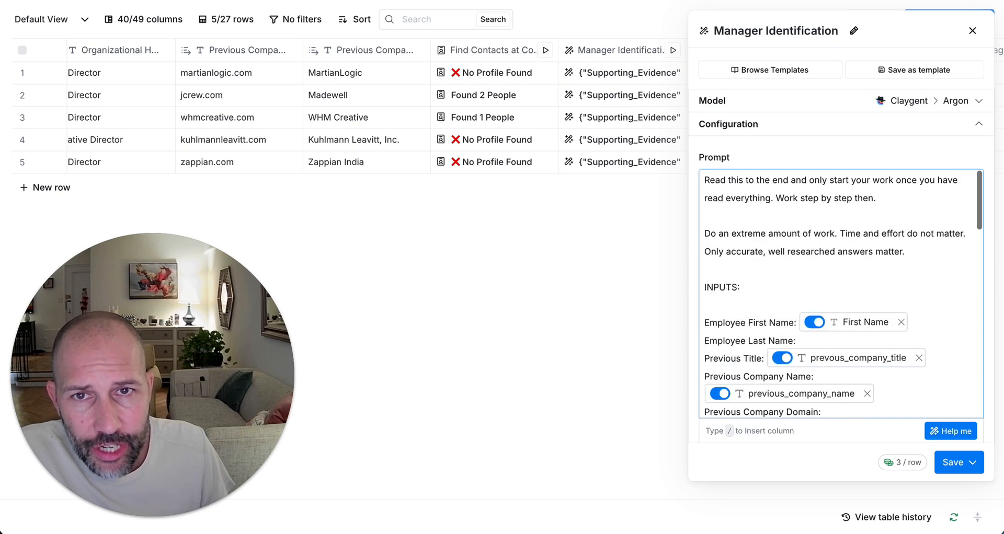
{"action": "key", "text": "super+t"}
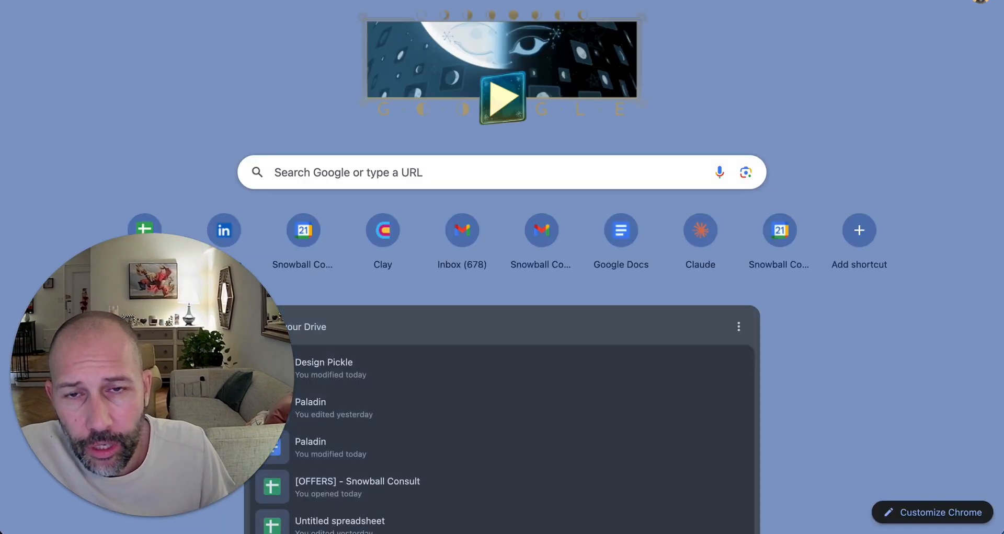
Step: Open the Identifying Managers of Former Employees chat in Claude and review the original scraping-agent request
{"action": "left_click", "coordinate": [700, 231]}
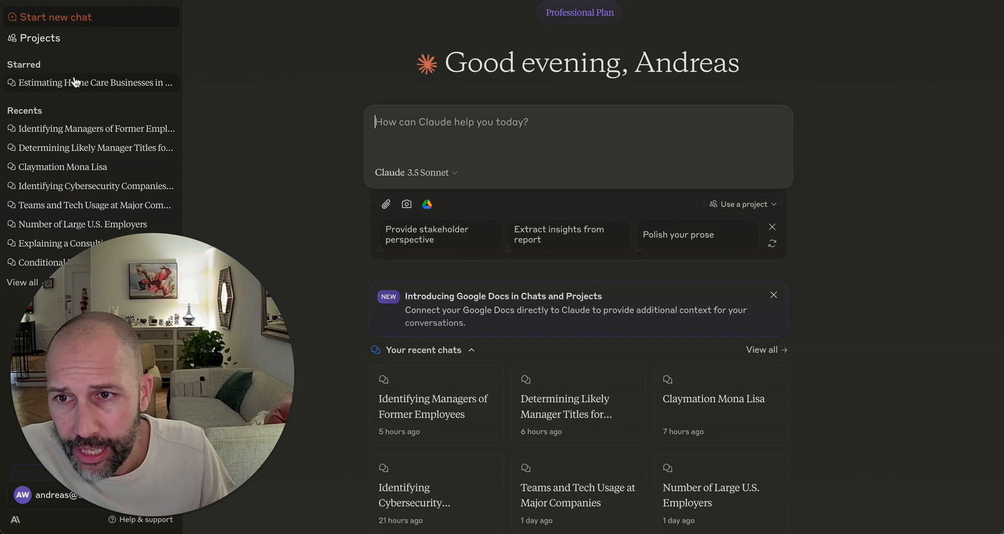
{"action": "left_click", "coordinate": [123, 129]}
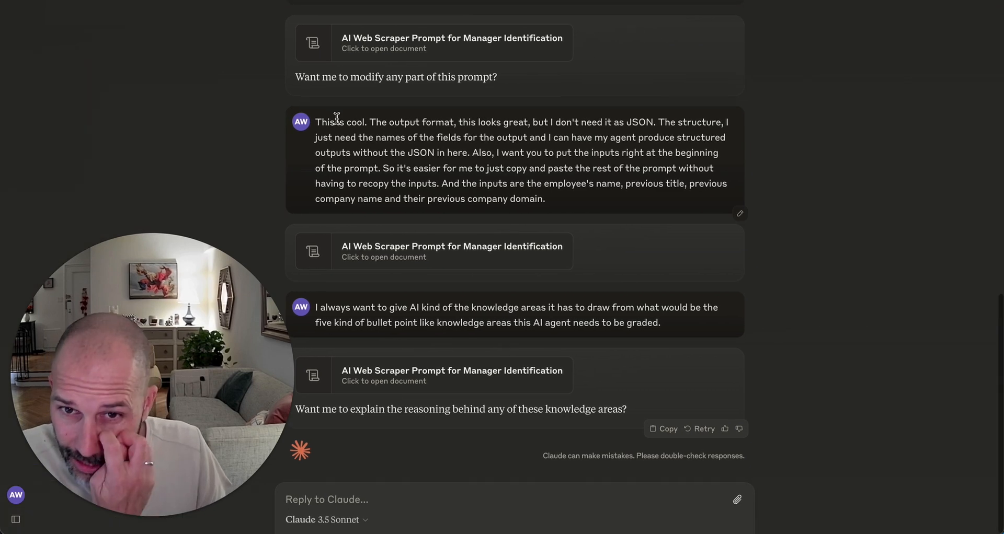
{"action": "scroll", "coordinate": [338, 132], "scroll_direction": "up", "scroll_amount": 10}
{"action": "scroll", "coordinate": [338, 132], "scroll_direction": "up", "scroll_amount": 3}
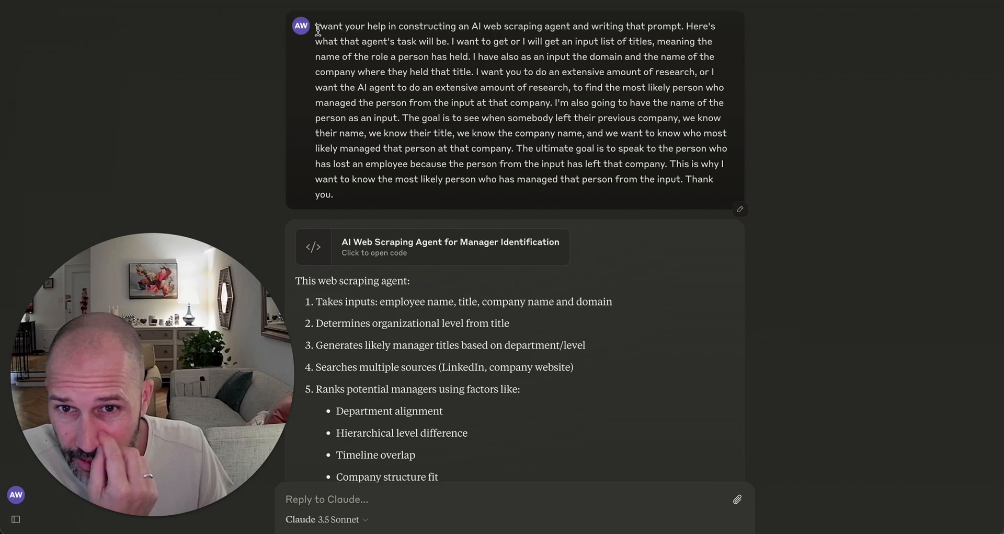
{"action": "left_click_drag", "start_coordinate": [316, 23], "coordinate": [586, 184]}
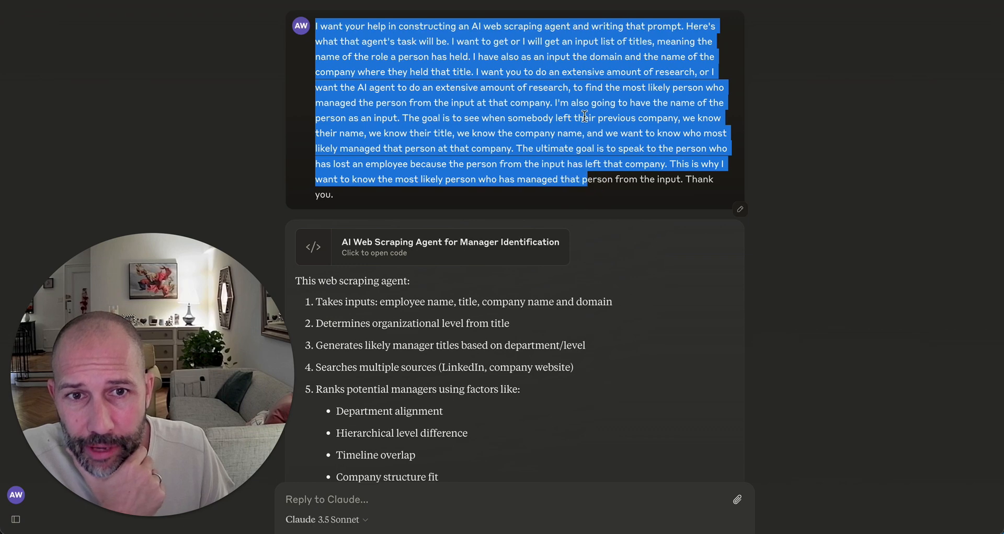
{"action": "left_click", "coordinate": [609, 83]}
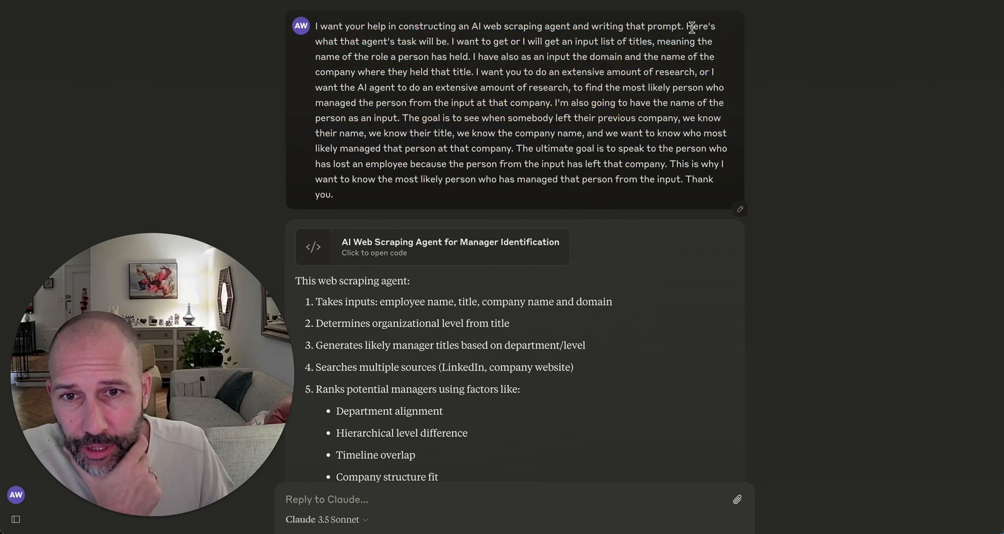
{"action": "left_click_drag", "start_coordinate": [450, 42], "coordinate": [719, 193]}
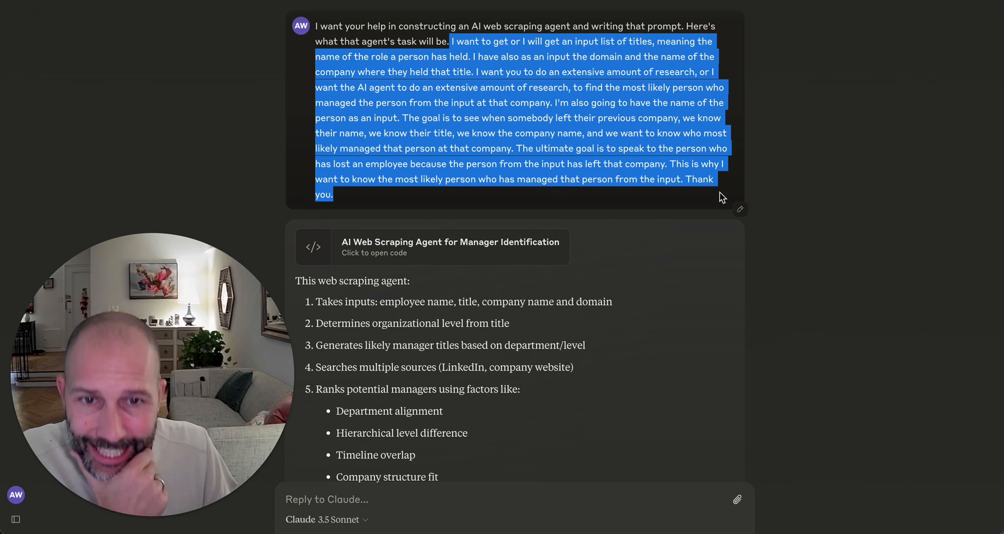
{"action": "left_click_drag", "start_coordinate": [616, 193], "coordinate": [604, 194]}
{"action": "left_click", "coordinate": [604, 194]}
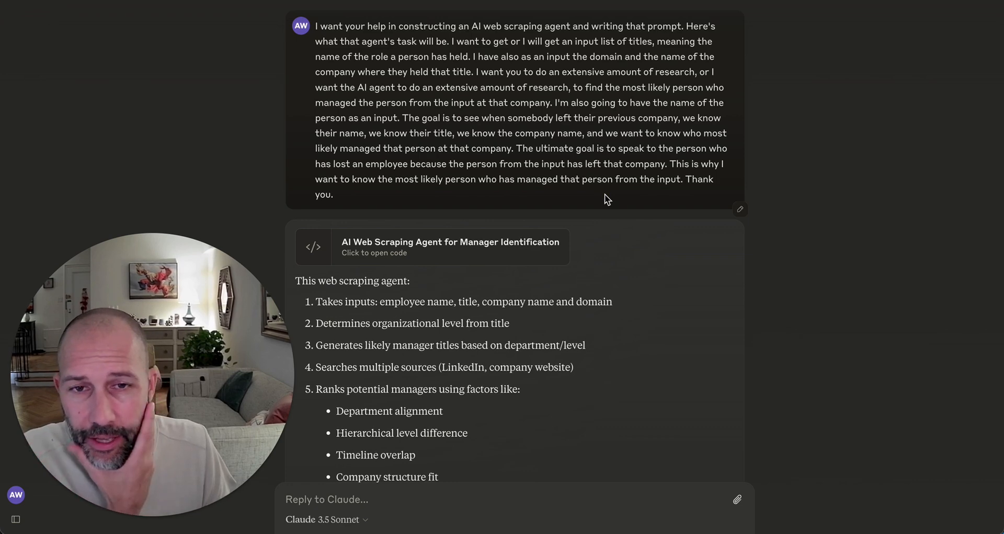
Step: Open the AI Web Scraper Prompt for Manager Identification document and highlight its four expected inputs
{"action": "scroll", "coordinate": [604, 198], "scroll_direction": "down", "scroll_amount": 4}
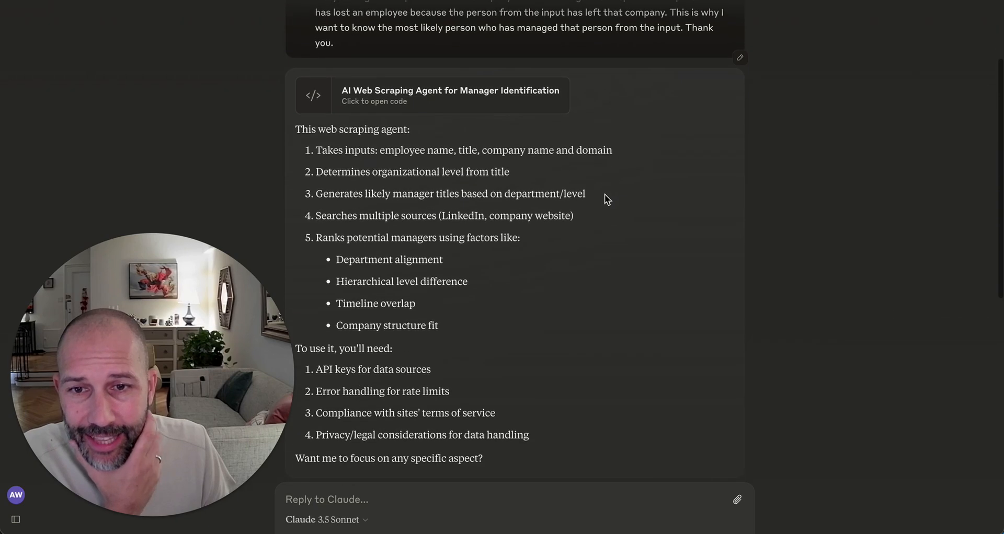
{"action": "scroll", "coordinate": [556, 197], "scroll_direction": "down", "scroll_amount": 9}
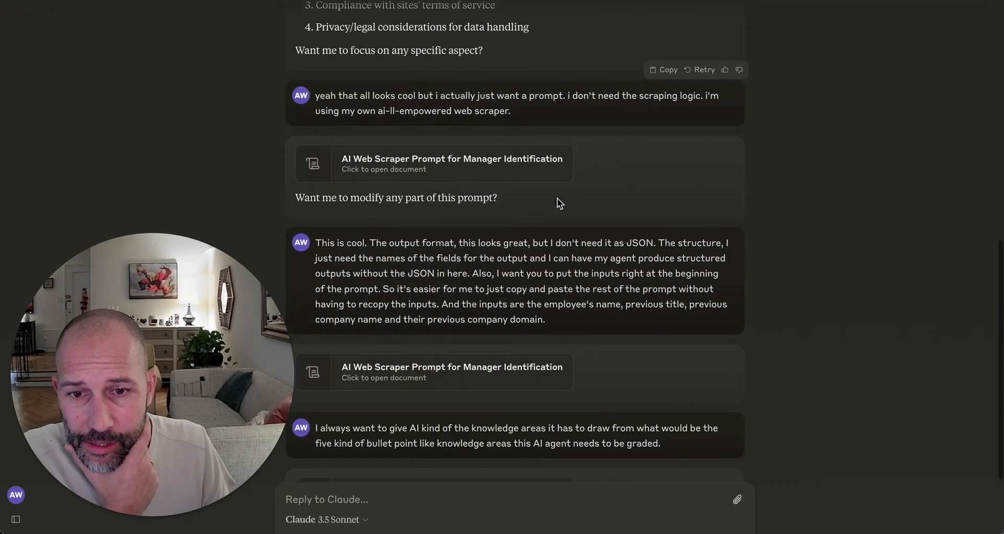
{"action": "scroll", "coordinate": [557, 199], "scroll_direction": "up", "scroll_amount": 5}
{"action": "scroll", "coordinate": [561, 208], "scroll_direction": "up", "scroll_amount": 4}
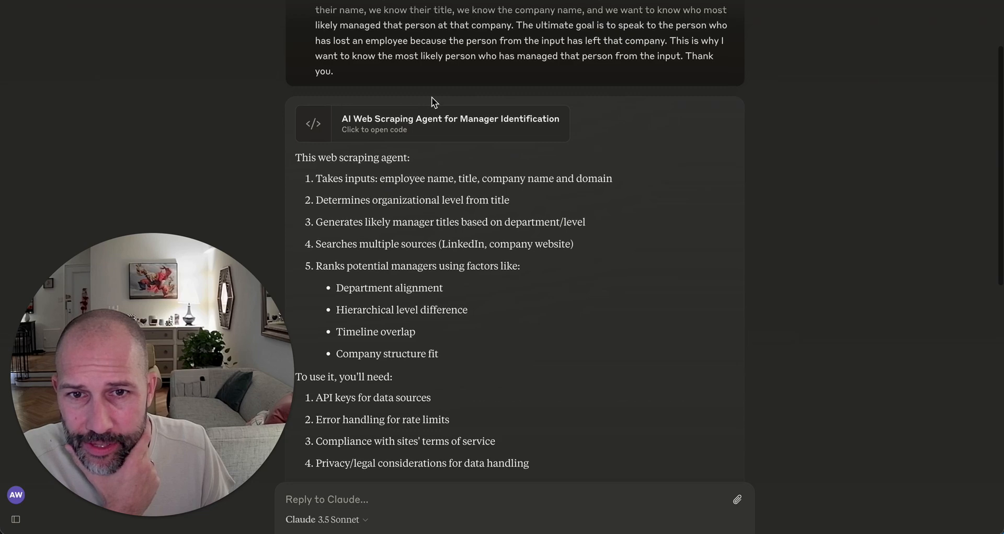
{"action": "scroll", "coordinate": [440, 135], "scroll_direction": "down", "scroll_amount": 4}
{"action": "scroll", "coordinate": [440, 135], "scroll_direction": "down", "scroll_amount": 4}
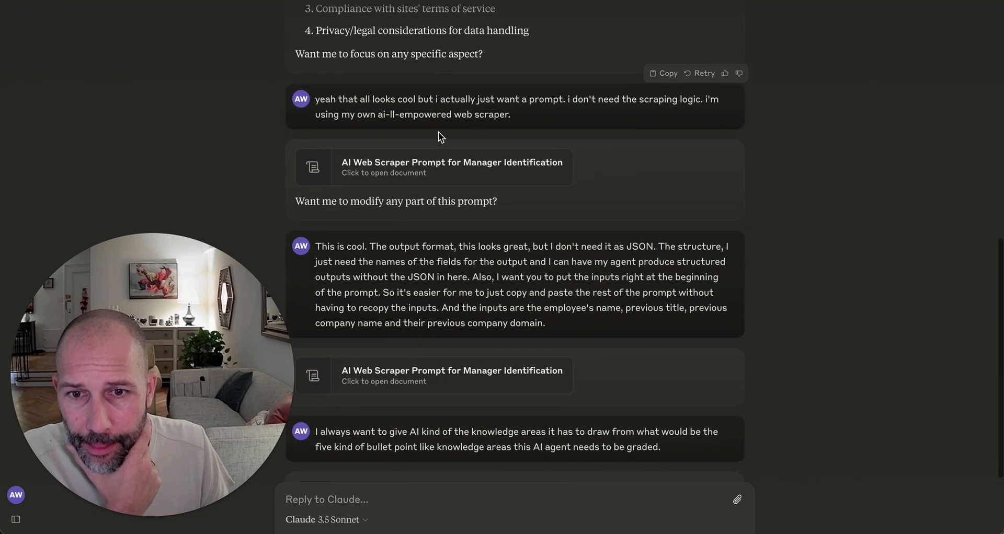
{"action": "left_click", "coordinate": [430, 175]}
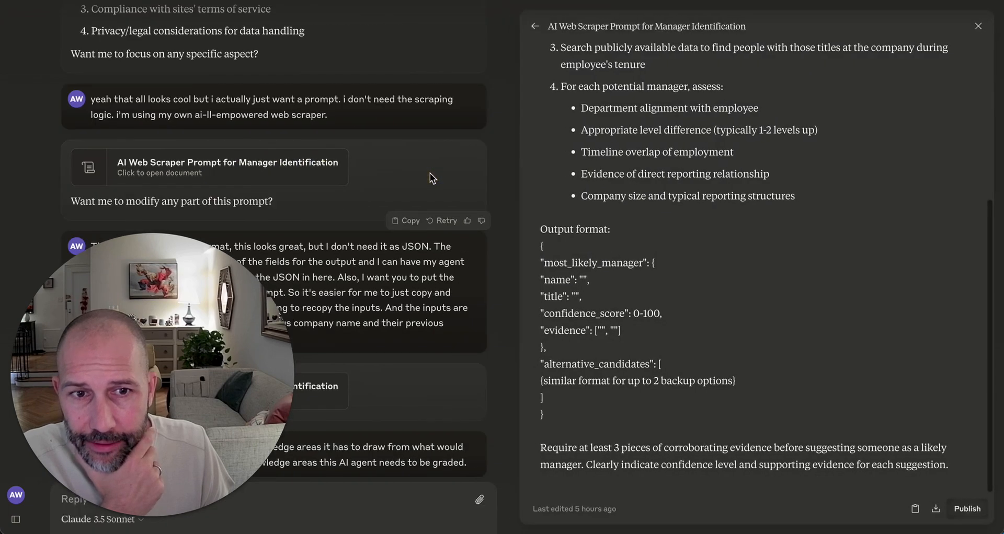
{"action": "scroll", "coordinate": [724, 172], "scroll_direction": "up", "scroll_amount": 5}
{"action": "scroll", "coordinate": [724, 170], "scroll_direction": "up", "scroll_amount": 1}
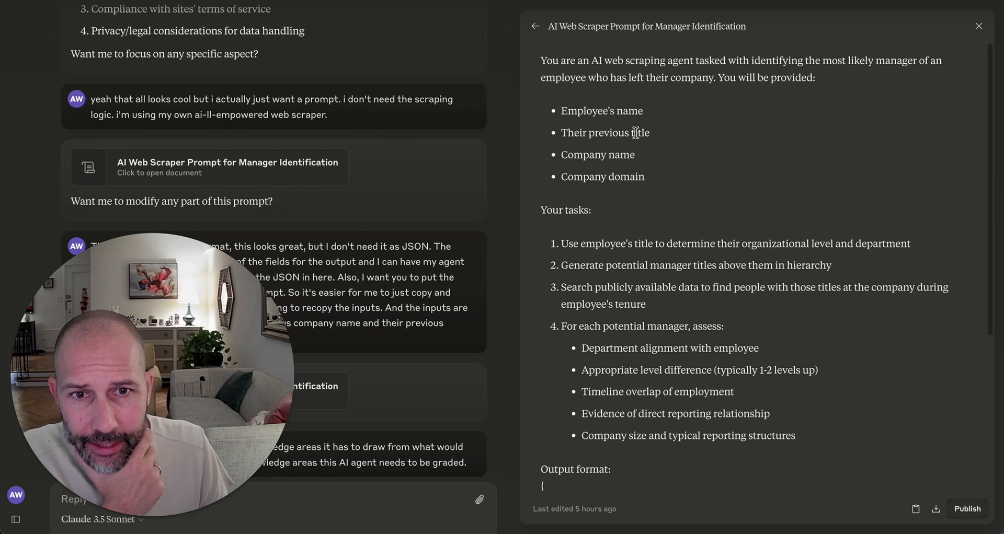
{"action": "left_click_drag", "start_coordinate": [543, 60], "coordinate": [852, 60]}
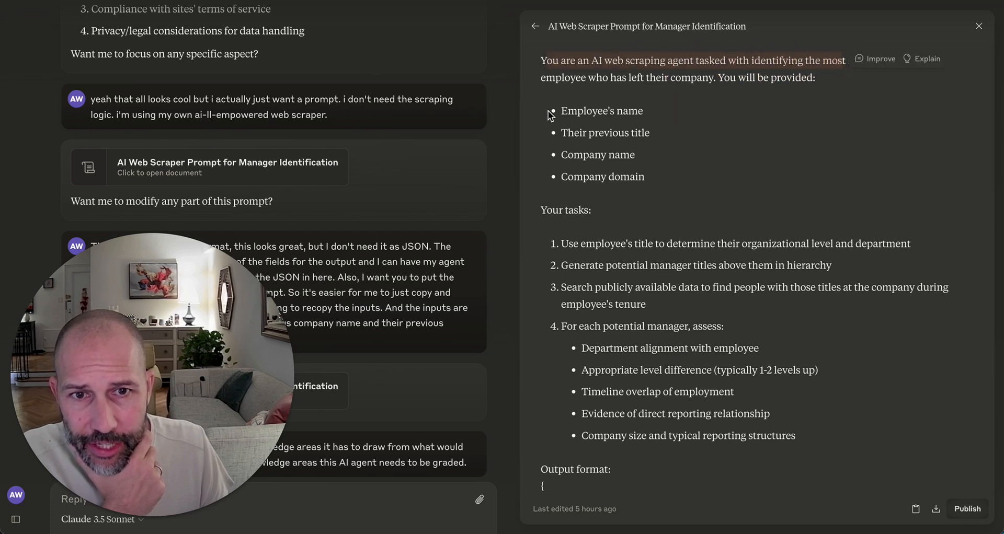
{"action": "left_click_drag", "start_coordinate": [558, 111], "coordinate": [670, 190]}
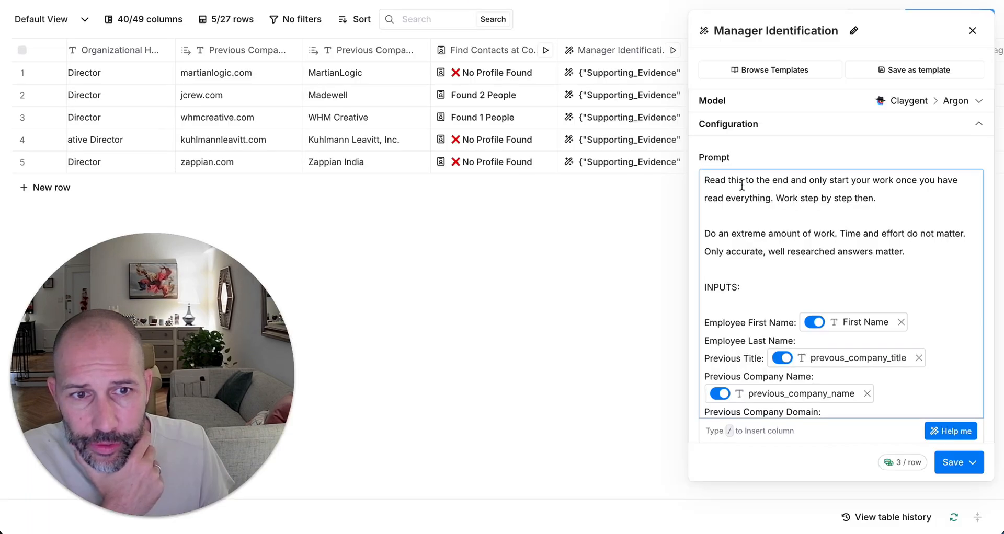
{"action": "scroll", "coordinate": [776, 275], "scroll_direction": "down", "scroll_amount": 3}
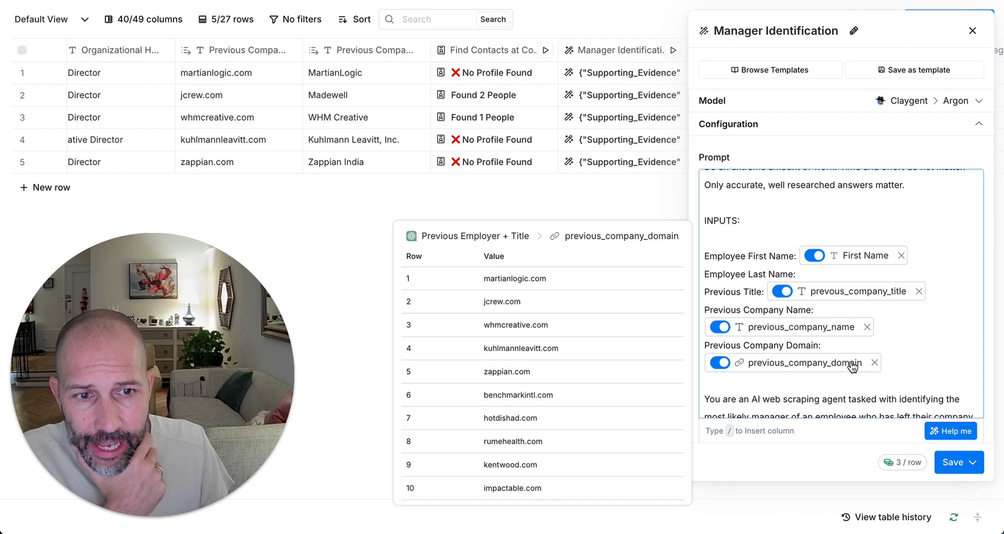
{"action": "scroll", "coordinate": [784, 362], "scroll_direction": "down", "scroll_amount": 3}
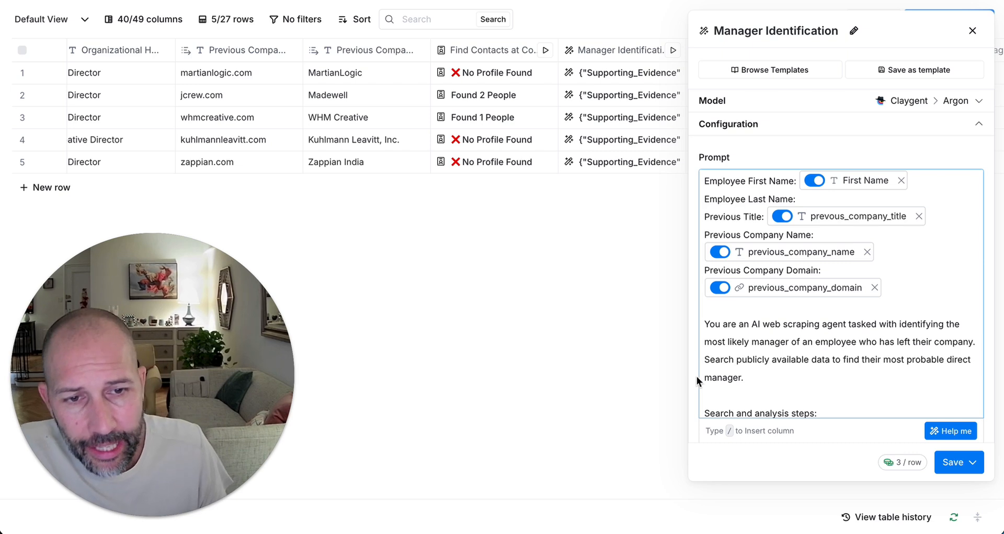
{"action": "left_click", "coordinate": [731, 324]}
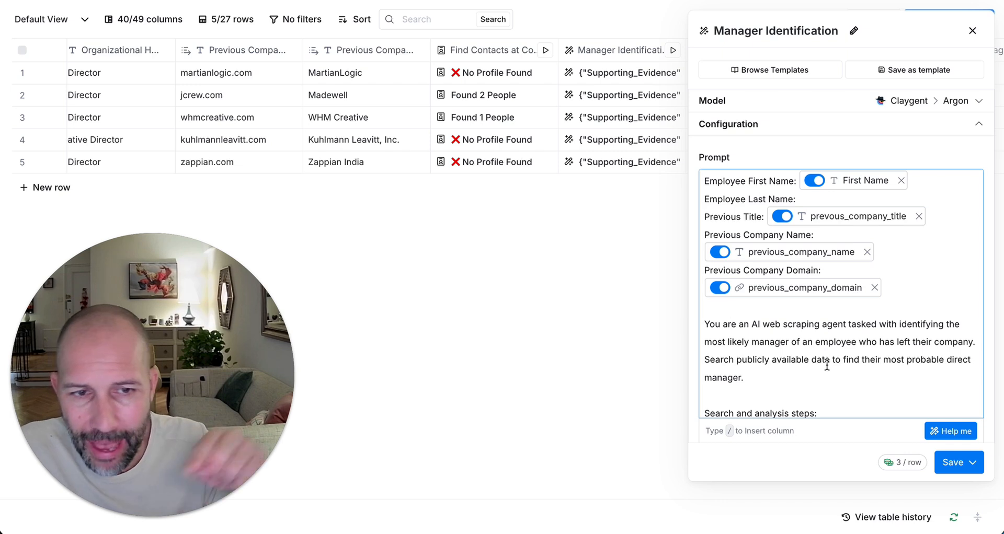
{"action": "scroll", "coordinate": [826, 366], "scroll_direction": "up", "scroll_amount": 1}
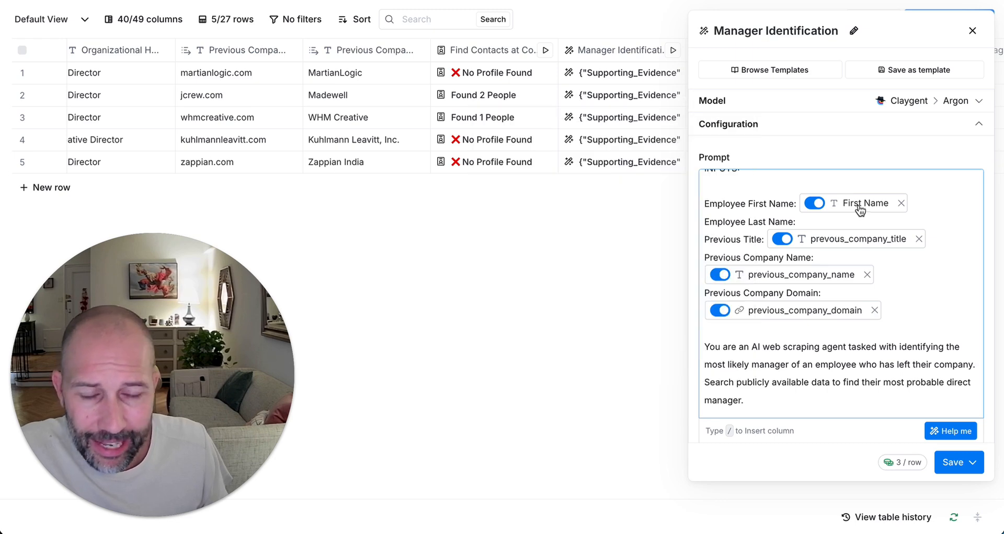
{"action": "scroll", "coordinate": [859, 327], "scroll_direction": "down", "scroll_amount": 1}
{"action": "key", "text": "ctrl+Tab"}
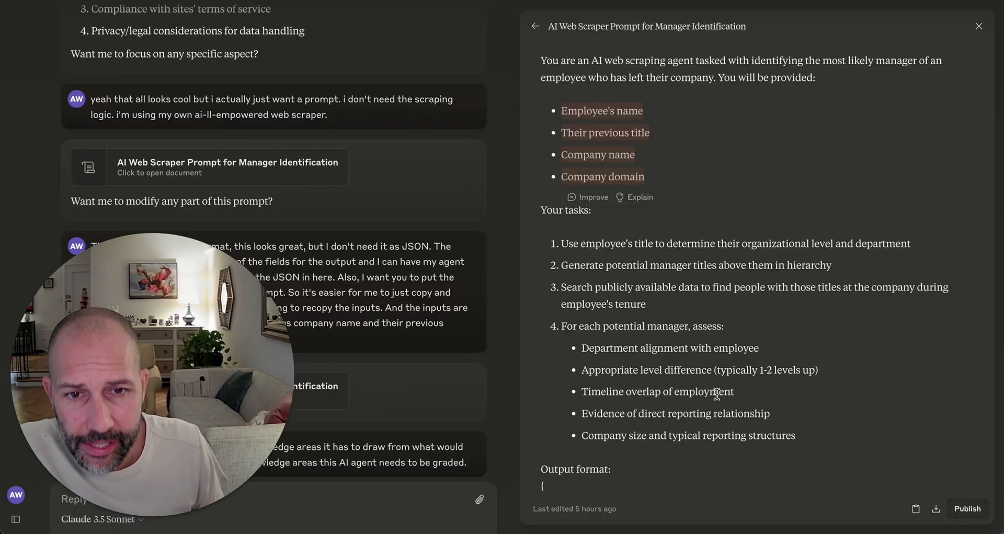
{"action": "scroll", "coordinate": [722, 399], "scroll_direction": "down", "scroll_amount": 5}
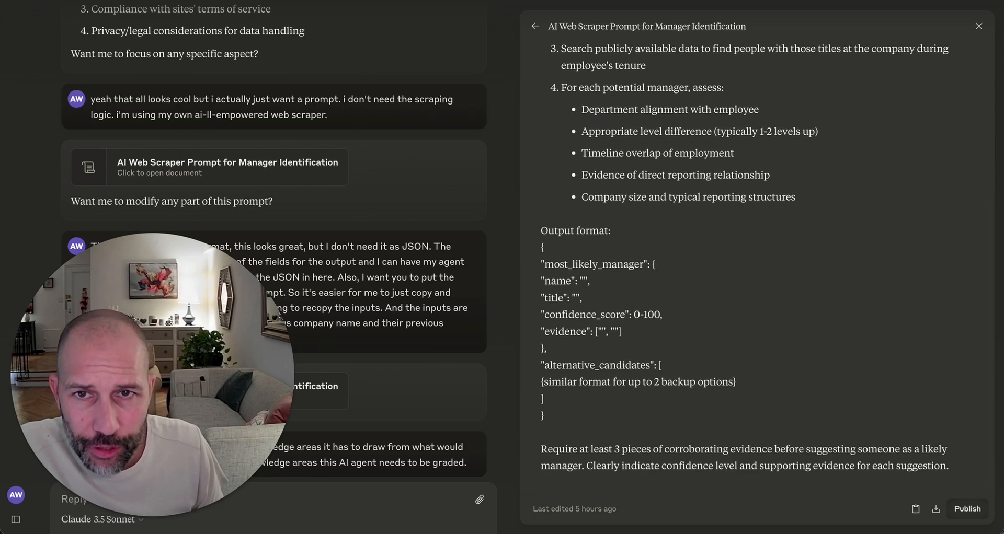
{"action": "key", "text": "ctrl+shift+Tab"}
{"action": "scroll", "coordinate": [865, 356], "scroll_direction": "down", "scroll_amount": 4}
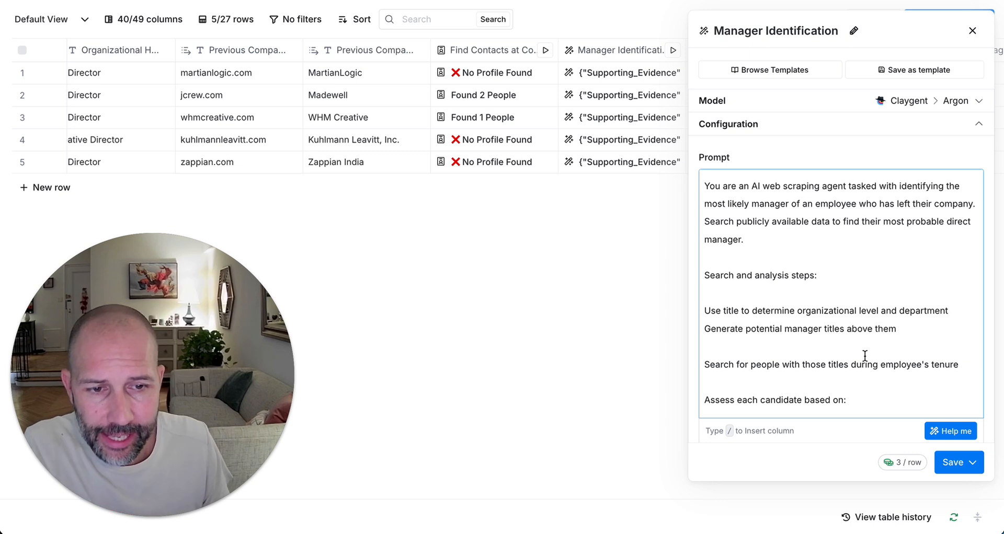
{"action": "scroll", "coordinate": [865, 355], "scroll_direction": "up", "scroll_amount": 1}
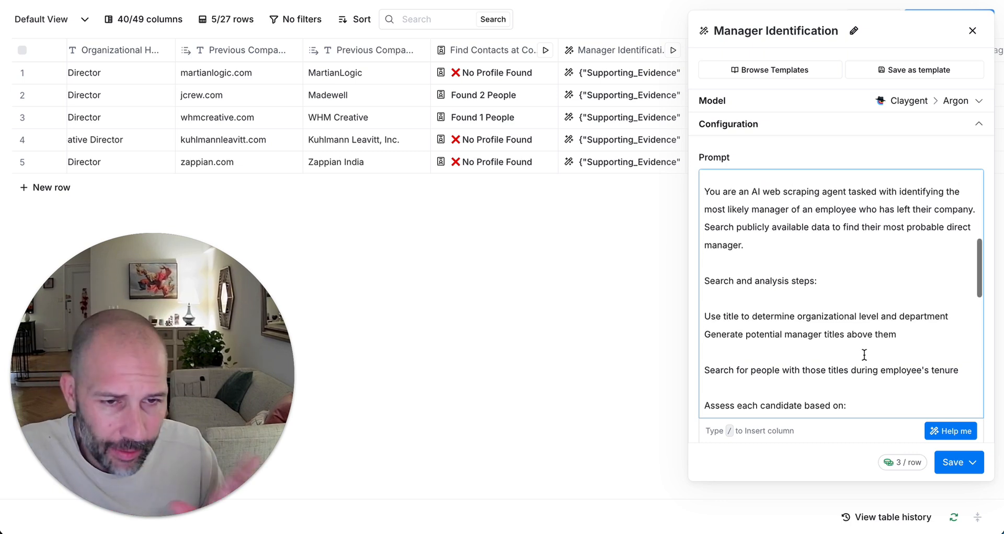
{"action": "scroll", "coordinate": [863, 355], "scroll_direction": "up", "scroll_amount": 1}
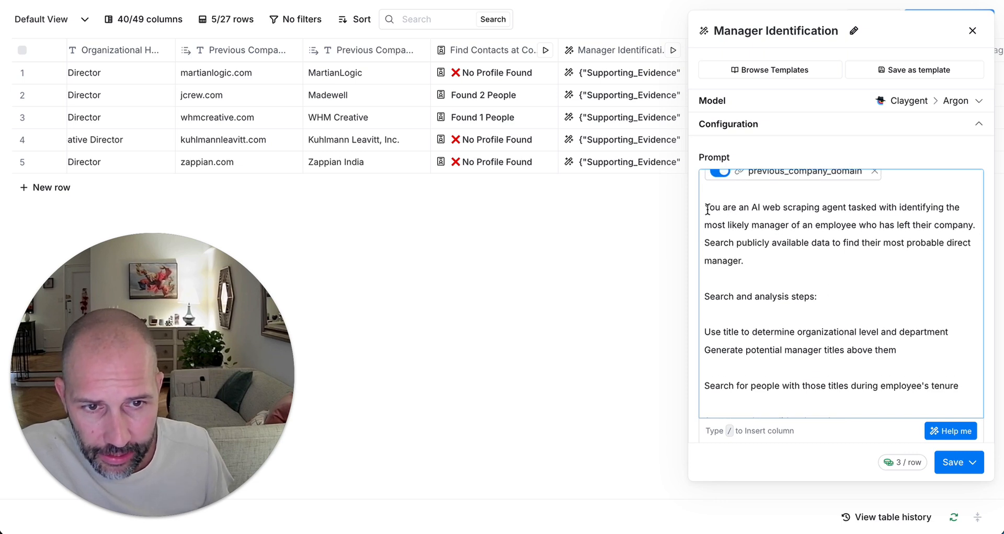
{"action": "left_click_drag", "start_coordinate": [706, 208], "coordinate": [876, 208]}
{"action": "left_click", "coordinate": [815, 237]}
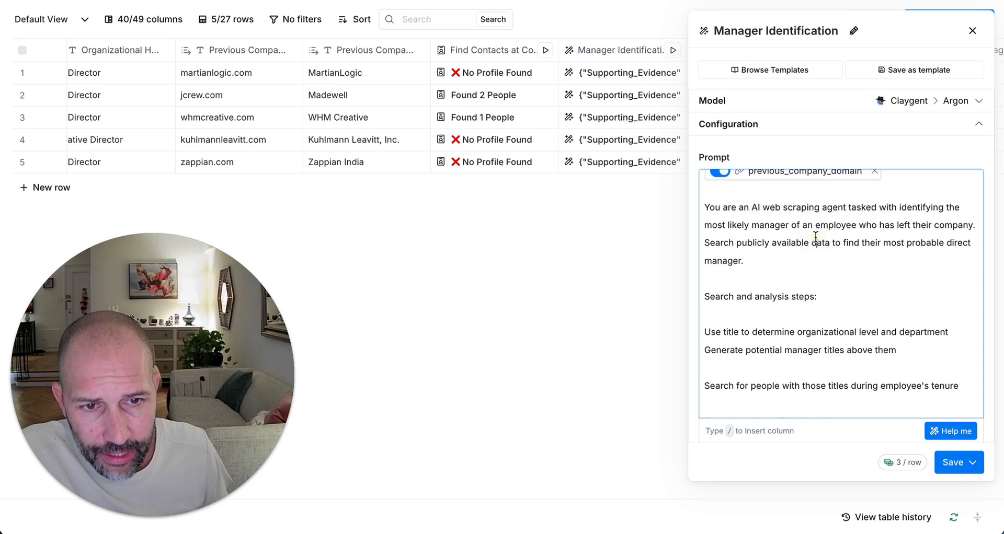
{"action": "scroll", "coordinate": [813, 233], "scroll_direction": "down", "scroll_amount": 2}
{"action": "left_click_drag", "start_coordinate": [717, 256], "coordinate": [949, 254]}
{"action": "left_click", "coordinate": [924, 270]}
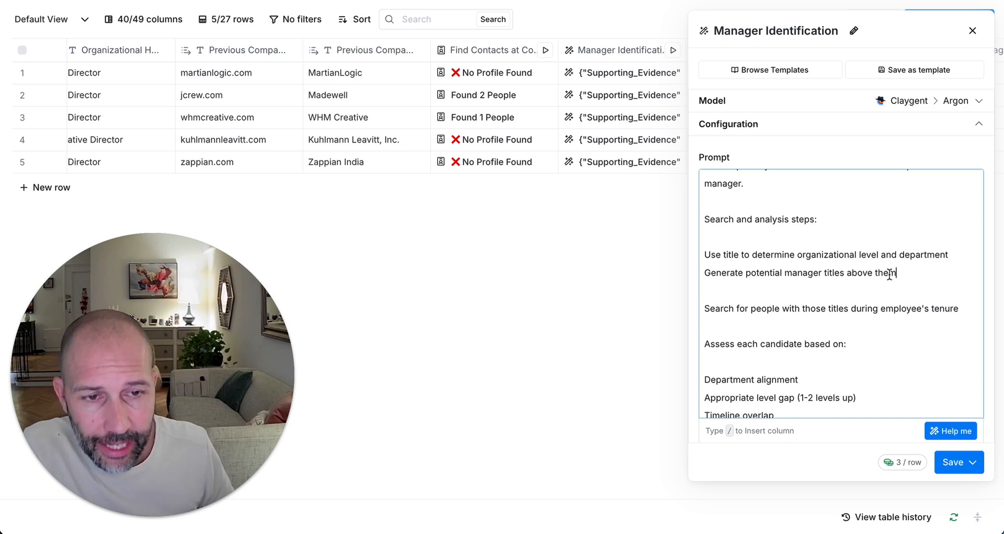
{"action": "scroll", "coordinate": [881, 294], "scroll_direction": "down", "scroll_amount": 1}
{"action": "scroll", "coordinate": [882, 294], "scroll_direction": "down", "scroll_amount": 3}
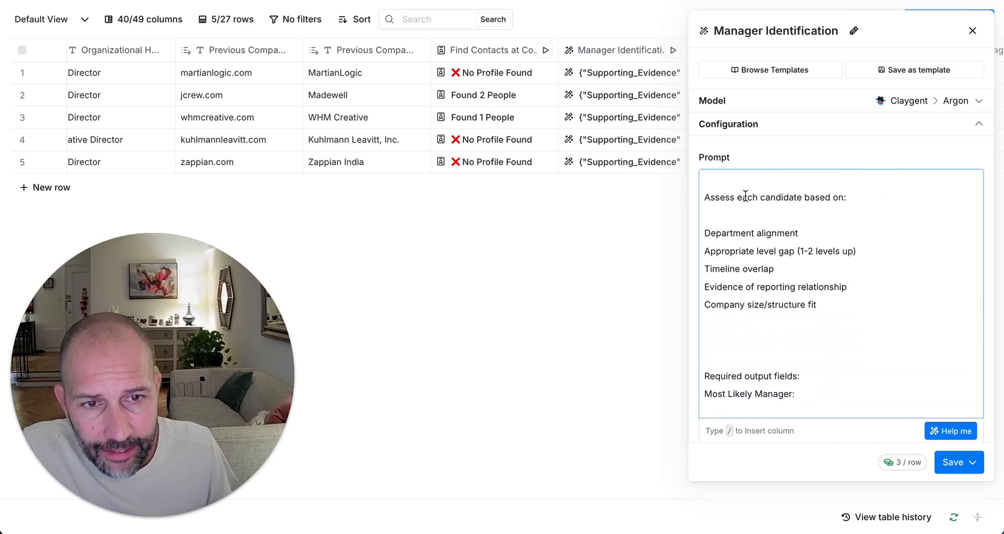
{"action": "left_click_drag", "start_coordinate": [709, 199], "coordinate": [846, 197]}
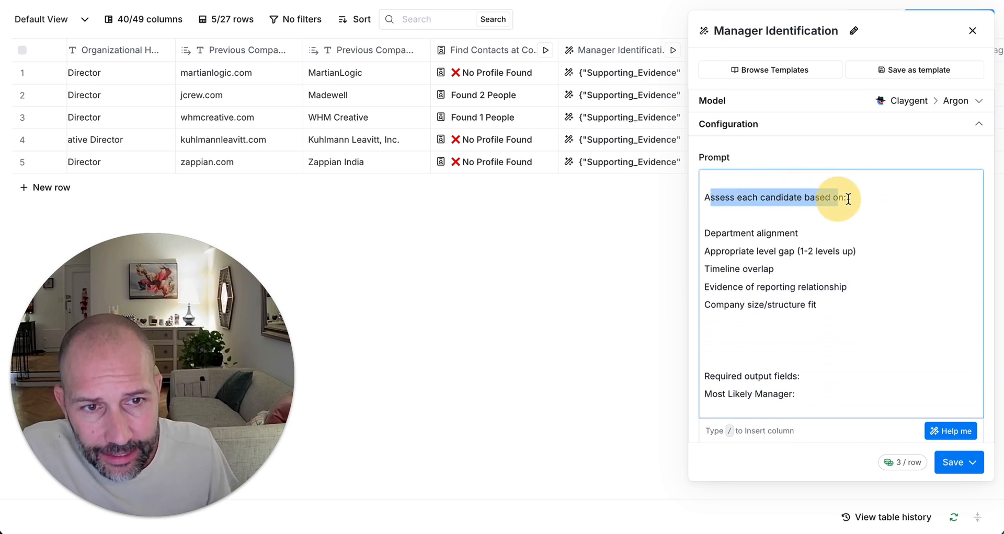
{"action": "left_click", "coordinate": [827, 275]}
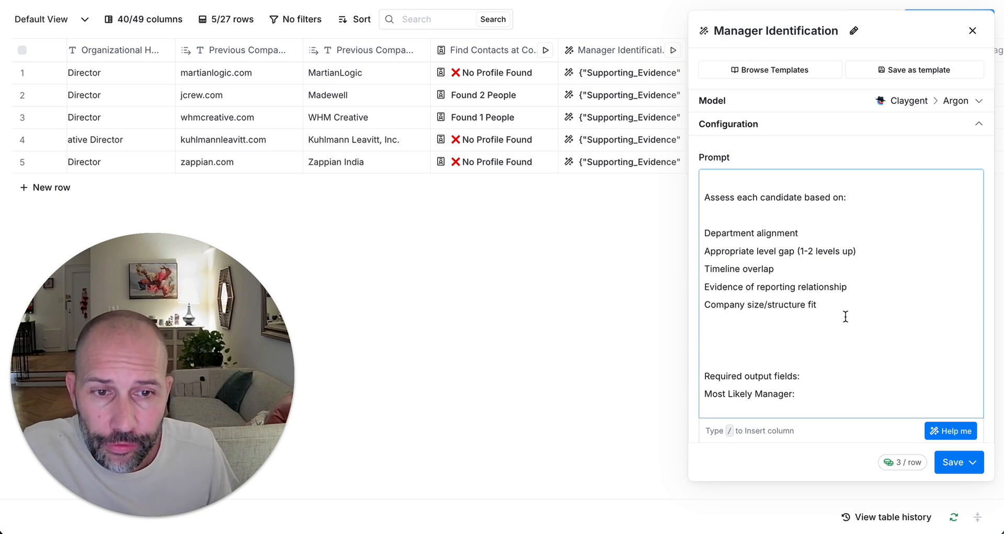
{"action": "left_click_drag", "start_coordinate": [848, 312], "coordinate": [706, 212]}
{"action": "left_click", "coordinate": [740, 268]}
{"action": "key", "text": "super+a"}
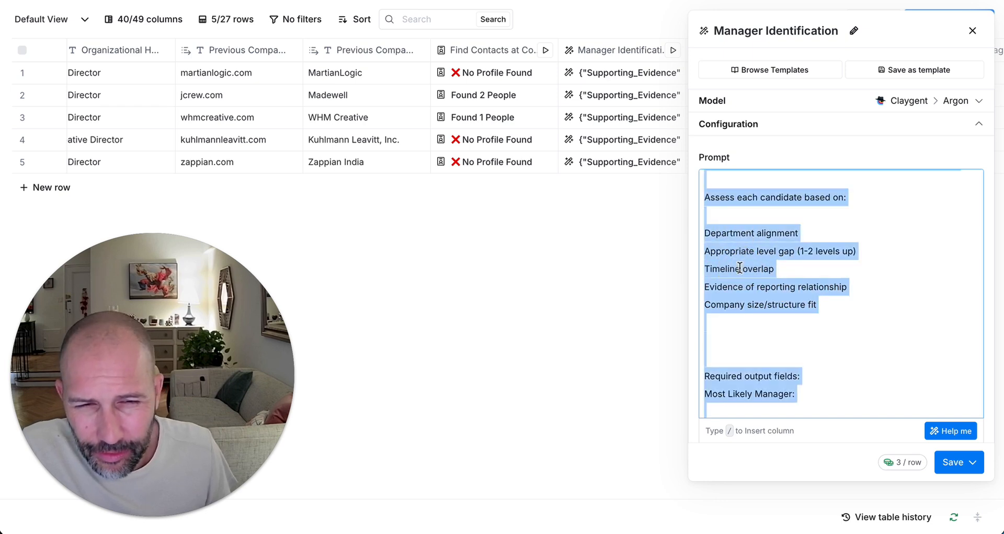
{"action": "left_click", "coordinate": [740, 268]}
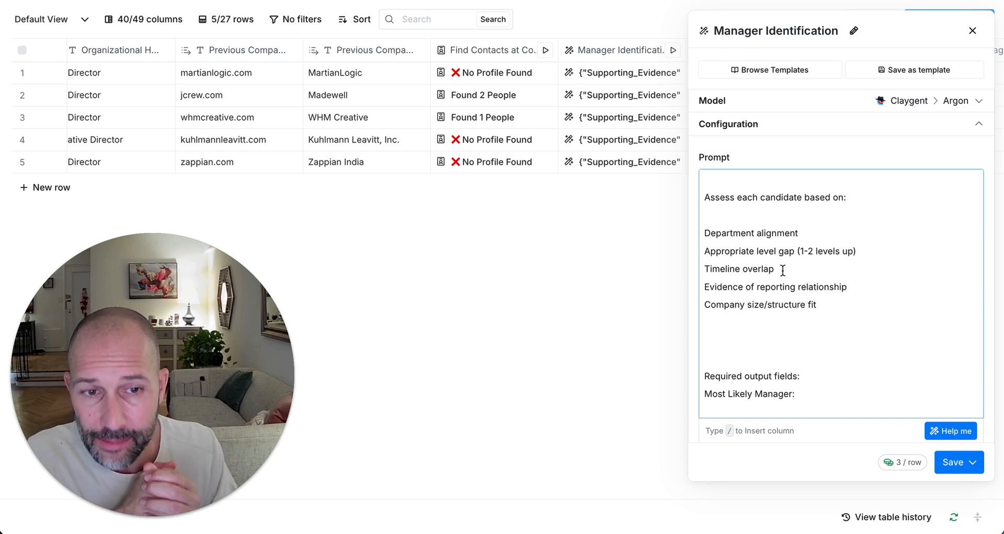
{"action": "scroll", "coordinate": [805, 267], "scroll_direction": "down", "scroll_amount": 2}
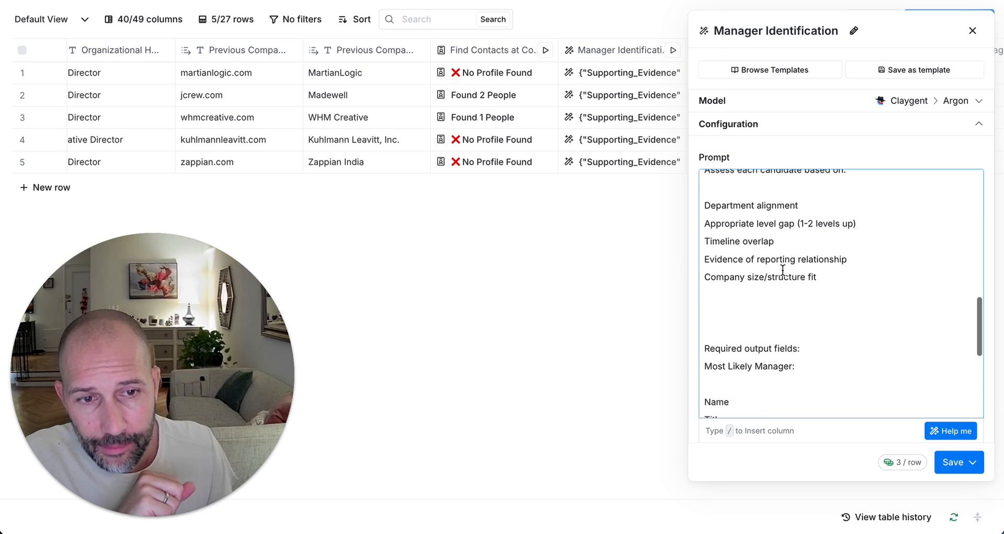
{"action": "left_click_drag", "start_coordinate": [839, 276], "coordinate": [702, 270]}
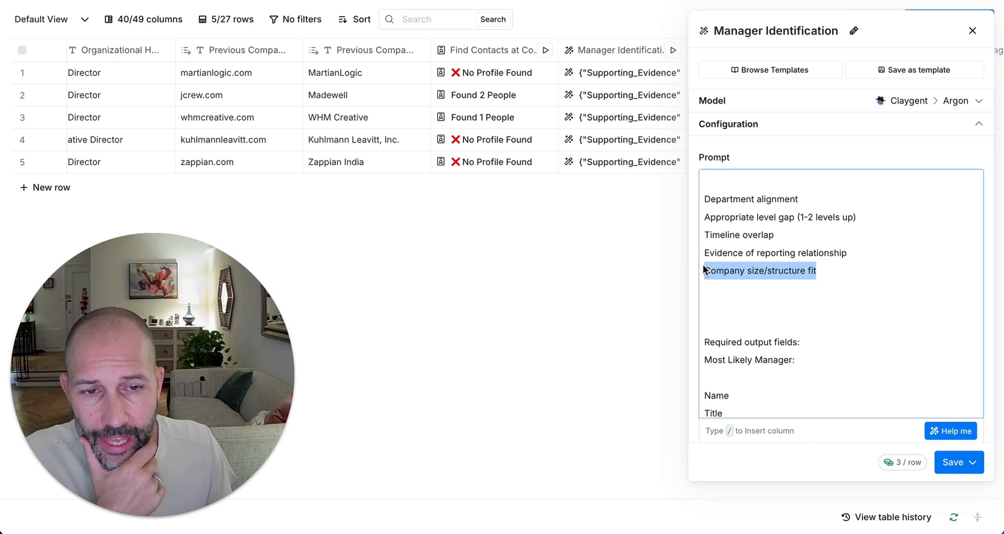
{"action": "left_click", "coordinate": [757, 286]}
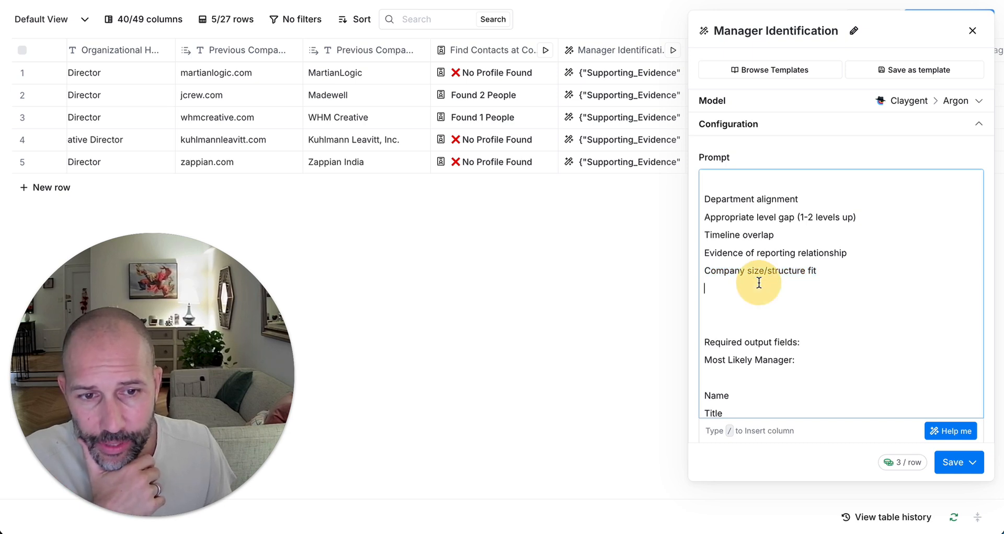
{"action": "scroll", "coordinate": [751, 293], "scroll_direction": "down", "scroll_amount": 2}
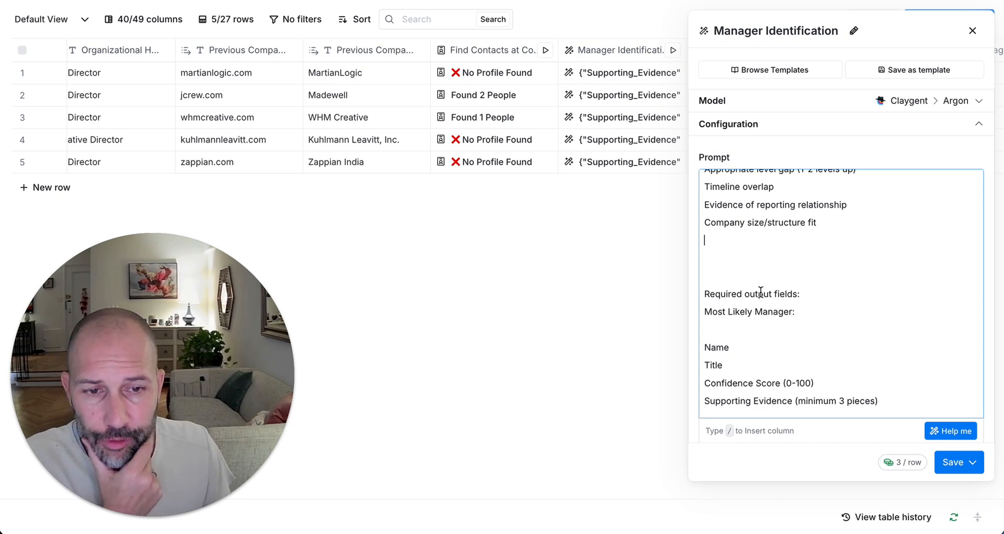
{"action": "scroll", "coordinate": [761, 291], "scroll_direction": "down", "scroll_amount": 1}
{"action": "scroll", "coordinate": [760, 292], "scroll_direction": "down", "scroll_amount": 5}
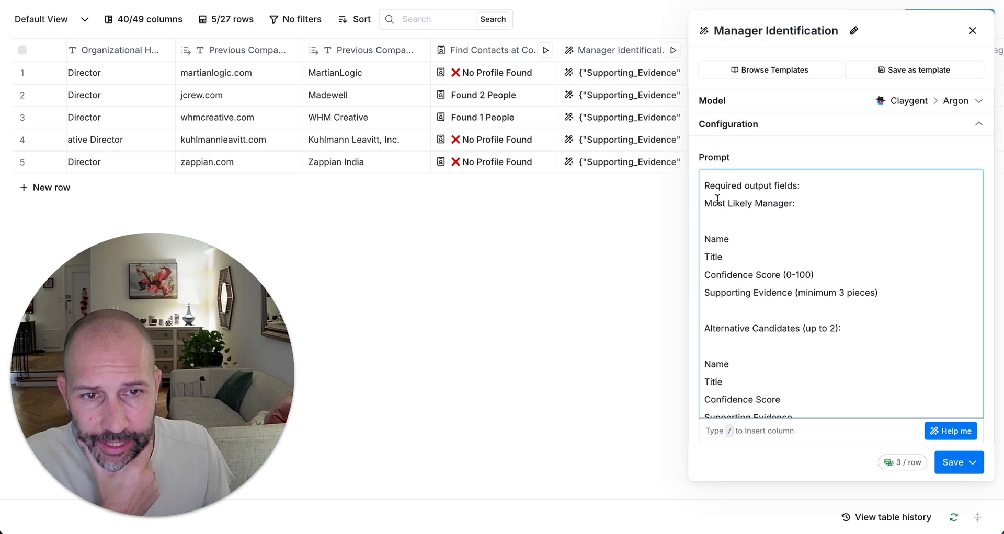
{"action": "left_click_drag", "start_coordinate": [705, 203], "coordinate": [882, 296]}
{"action": "left_click", "coordinate": [723, 257]}
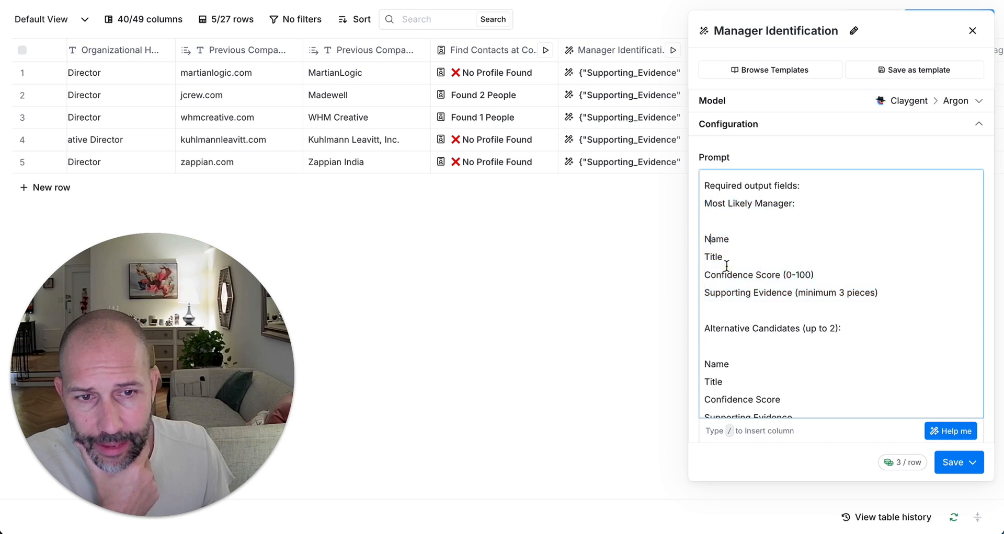
{"action": "left_click_drag", "start_coordinate": [724, 274], "coordinate": [836, 269]}
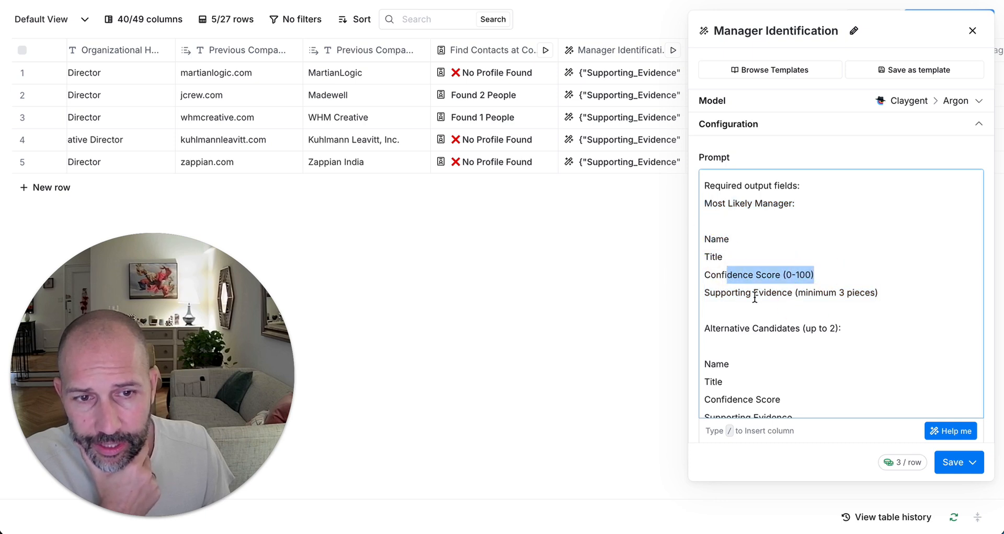
{"action": "left_click", "coordinate": [723, 294]}
{"action": "left_click_drag", "start_coordinate": [723, 294], "coordinate": [927, 287]}
{"action": "left_click", "coordinate": [906, 294]}
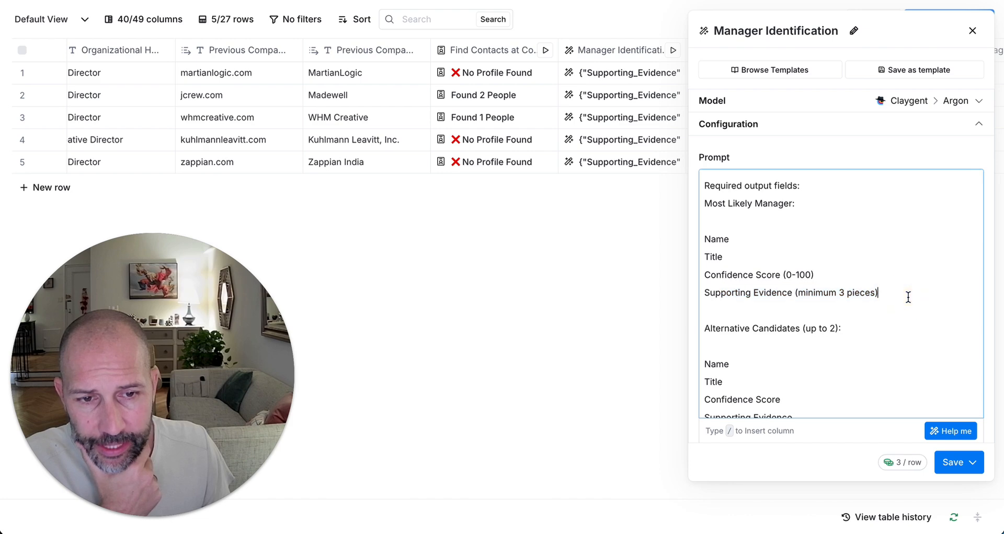
{"action": "scroll", "coordinate": [908, 297], "scroll_direction": "down", "scroll_amount": 1}
{"action": "scroll", "coordinate": [908, 298], "scroll_direction": "down", "scroll_amount": 1}
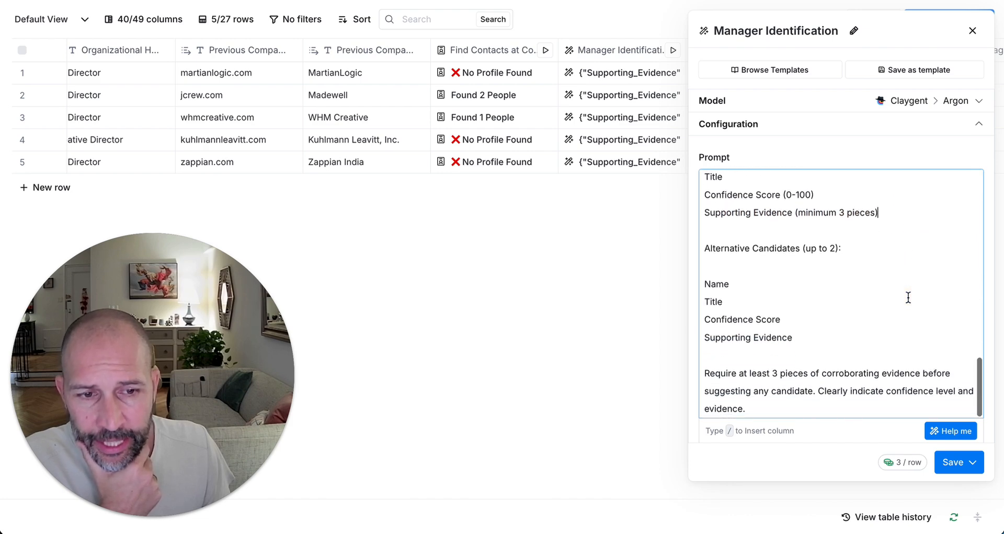
{"action": "scroll", "coordinate": [907, 297], "scroll_direction": "down", "scroll_amount": 5}
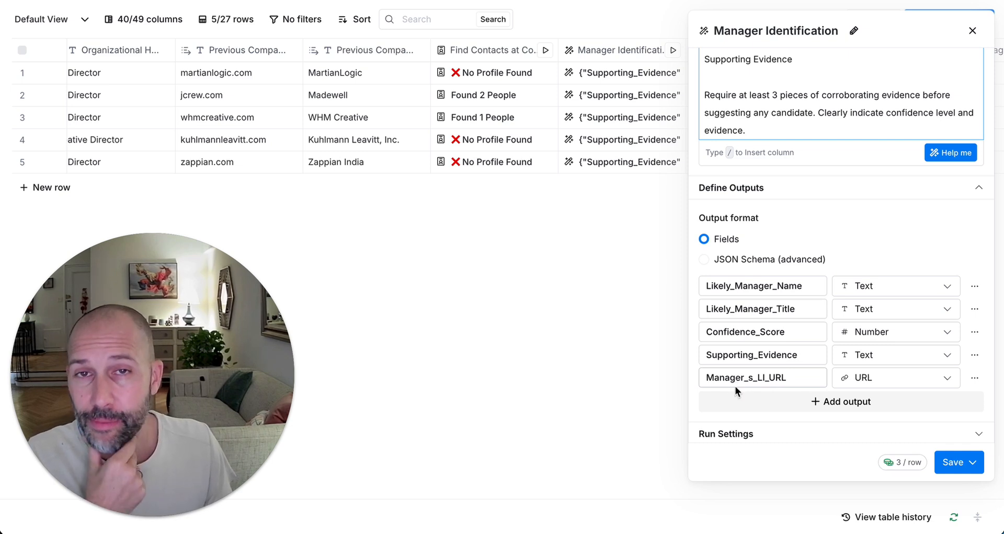
Step: Review the likely manager name, title and reasoning in rows 1 and 2's Manager Identification results
{"action": "left_click", "coordinate": [973, 30]}
{"action": "scroll", "coordinate": [785, 128], "scroll_direction": "right", "scroll_amount": 1}
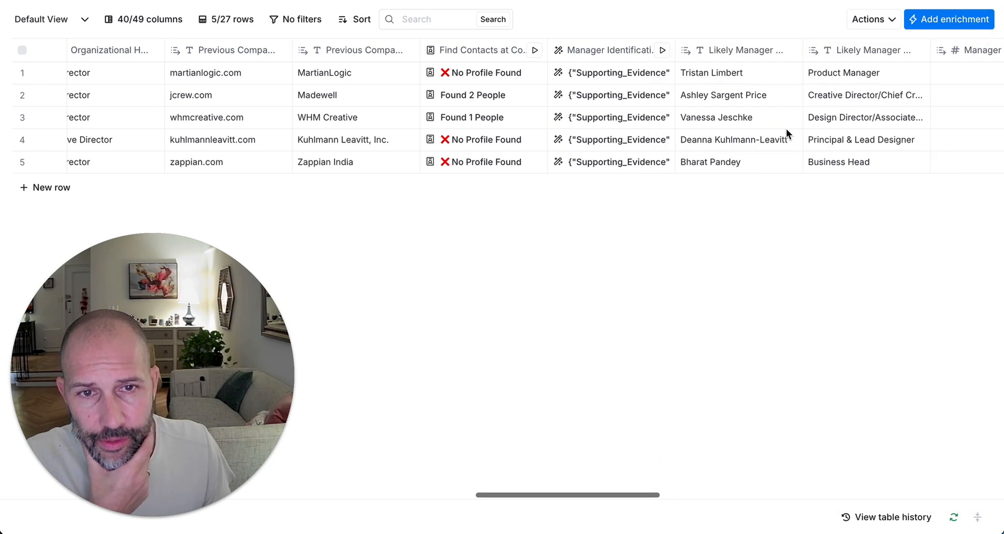
{"action": "left_click", "coordinate": [633, 76]}
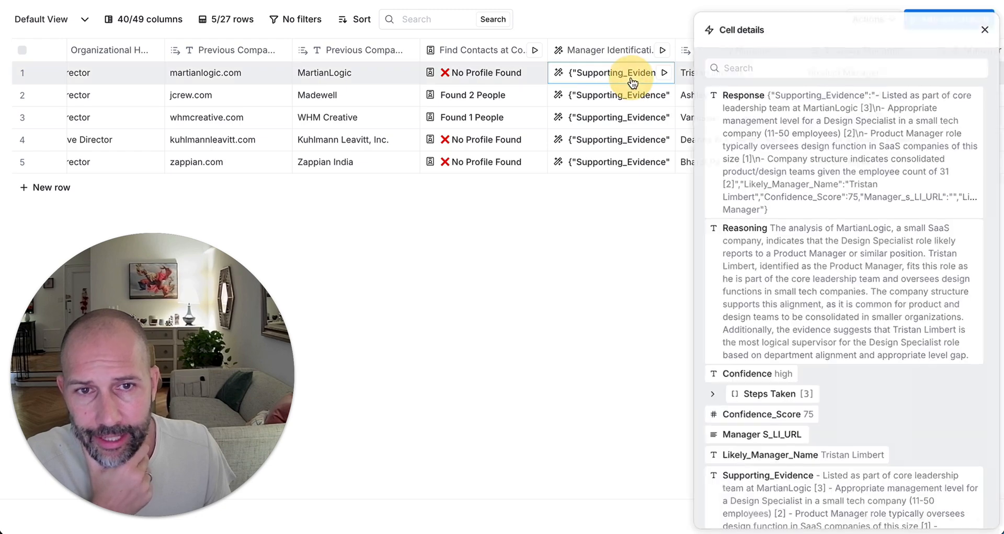
{"action": "scroll", "coordinate": [879, 243], "scroll_direction": "down", "scroll_amount": 2}
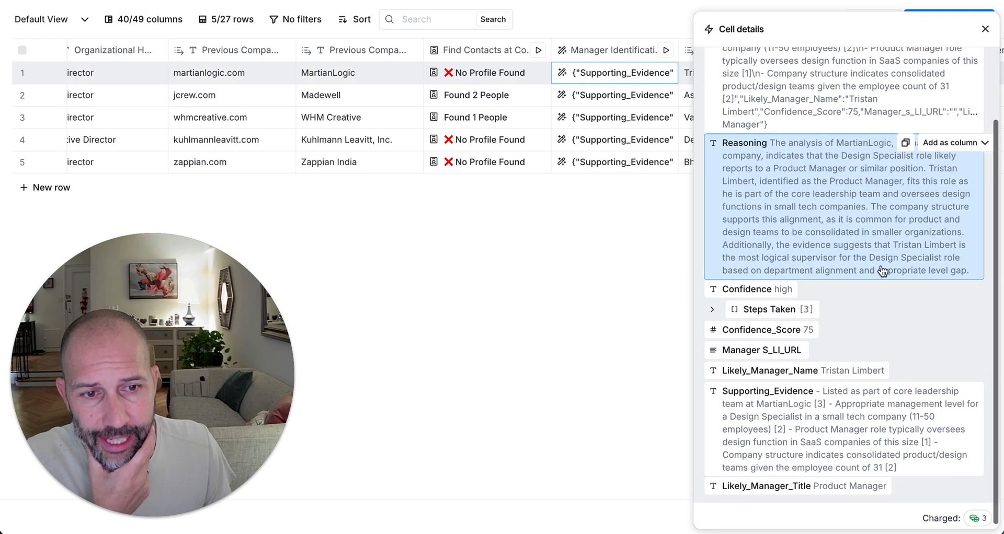
{"action": "scroll", "coordinate": [837, 246], "scroll_direction": "up", "scroll_amount": 2}
{"action": "left_click", "coordinate": [985, 29]}
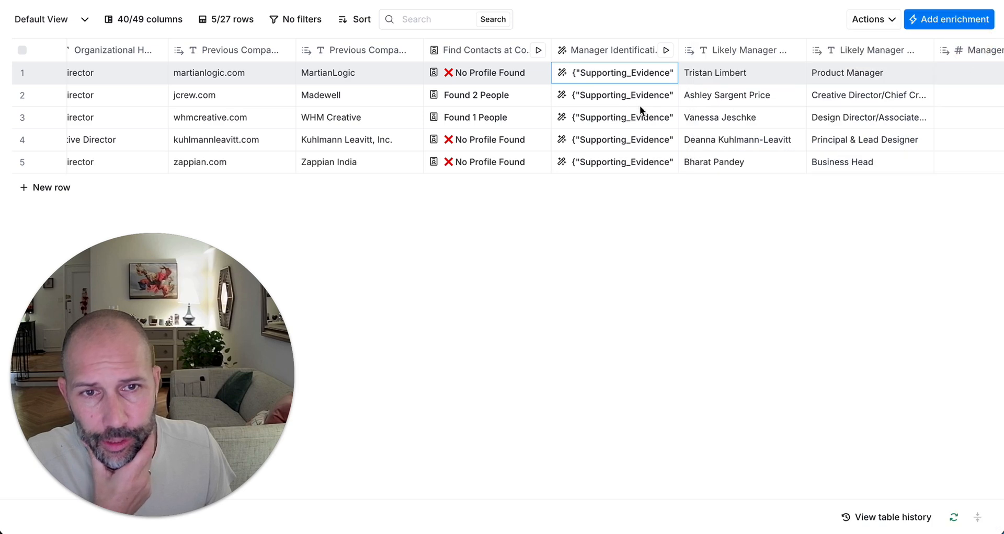
{"action": "left_click", "coordinate": [632, 103]}
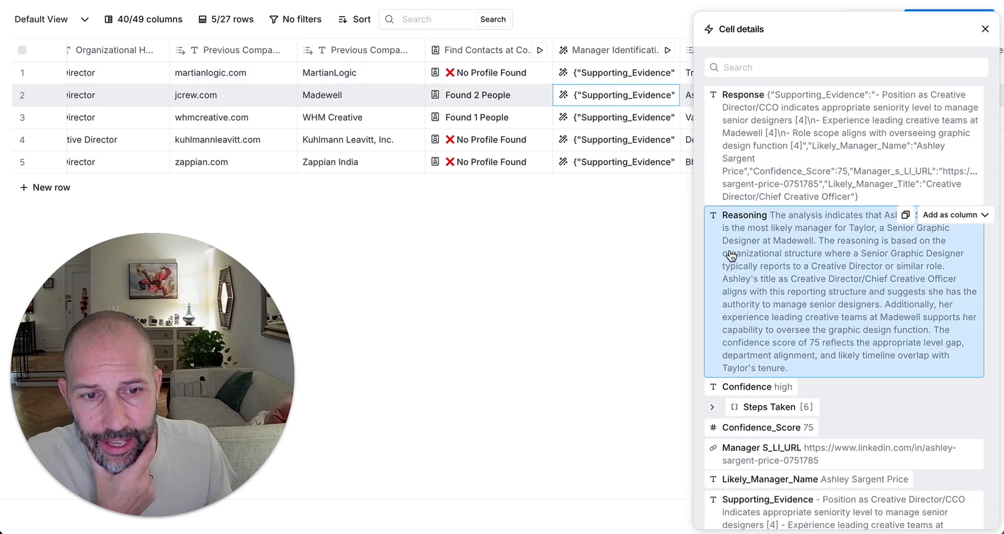
{"action": "scroll", "coordinate": [730, 257], "scroll_direction": "down", "scroll_amount": 2}
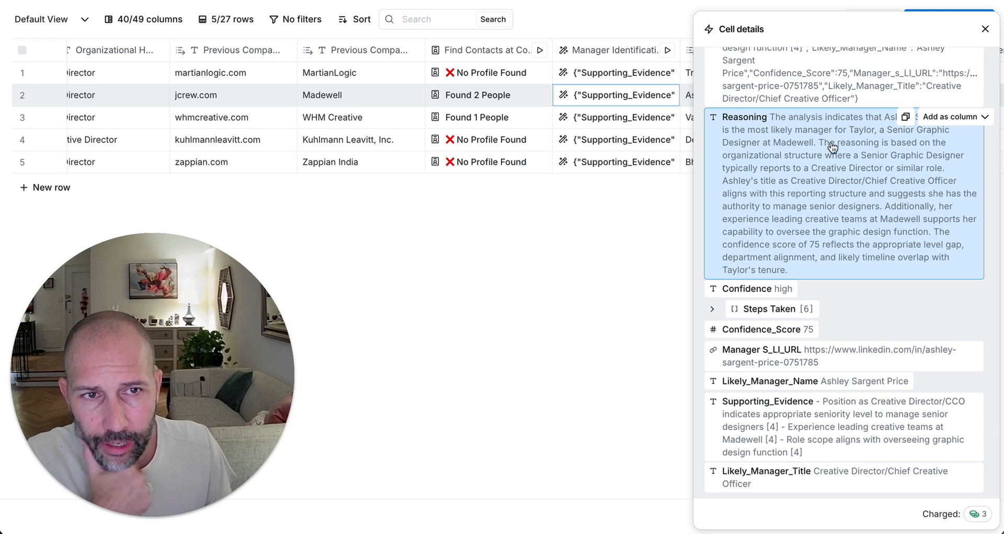
{"action": "left_click", "coordinate": [984, 29]}
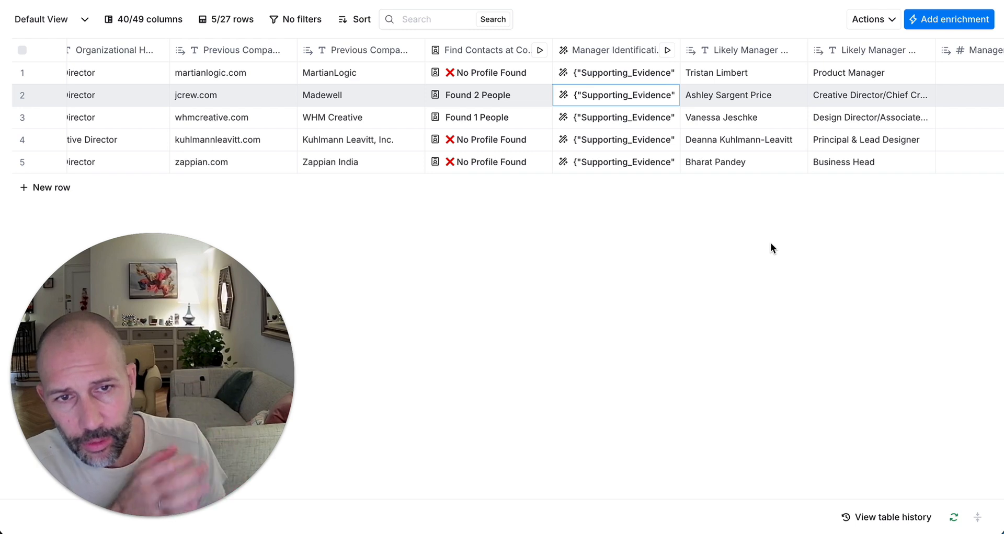
Step: Check the Manager Identification column's outputs, including its LinkedIn URL output
{"action": "scroll", "coordinate": [770, 242], "scroll_direction": "right", "scroll_amount": 5}
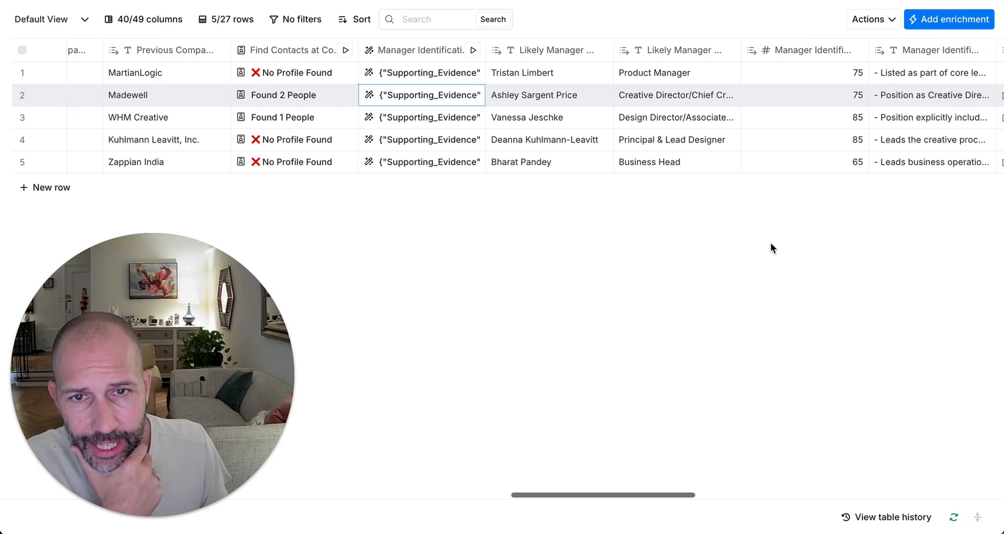
{"action": "scroll", "coordinate": [582, 217], "scroll_direction": "right", "scroll_amount": 3}
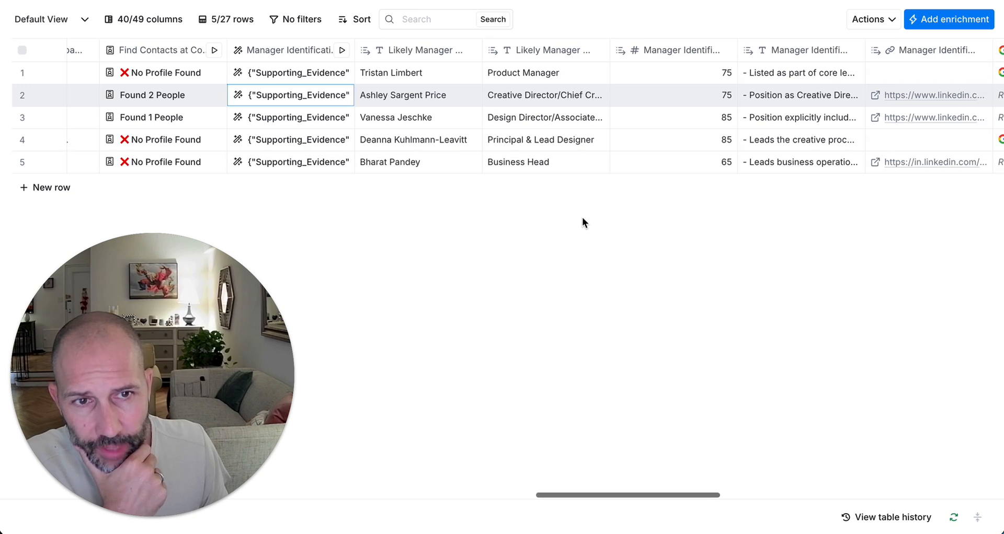
{"action": "scroll", "coordinate": [558, 128], "scroll_direction": "right", "scroll_amount": 3}
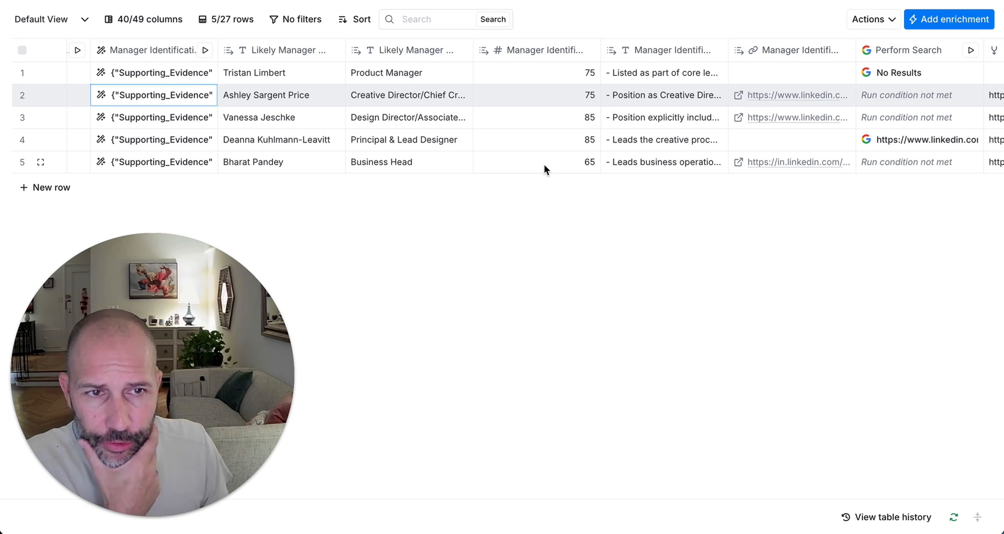
{"action": "scroll", "coordinate": [544, 164], "scroll_direction": "left", "scroll_amount": 10}
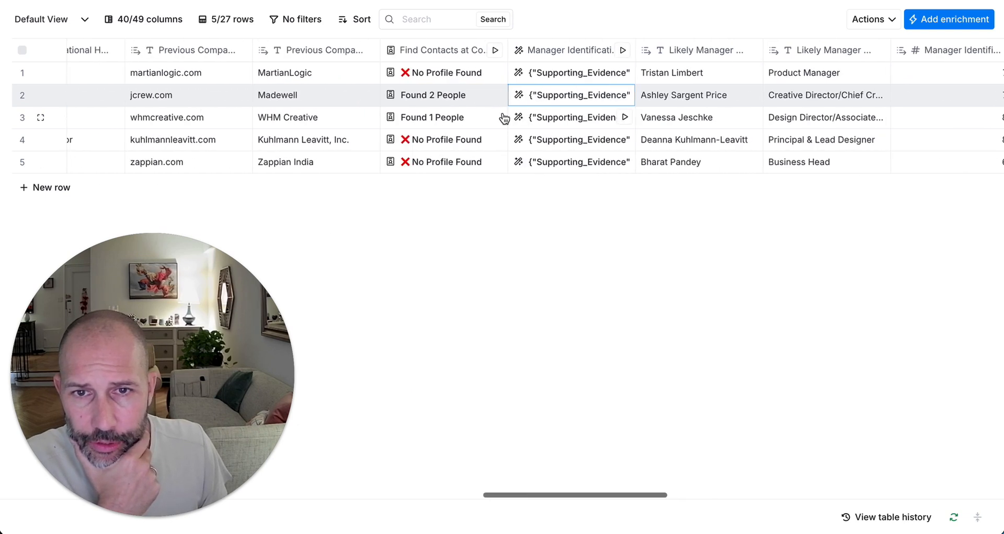
{"action": "left_click", "coordinate": [556, 53]}
{"action": "left_click", "coordinate": [631, 99]}
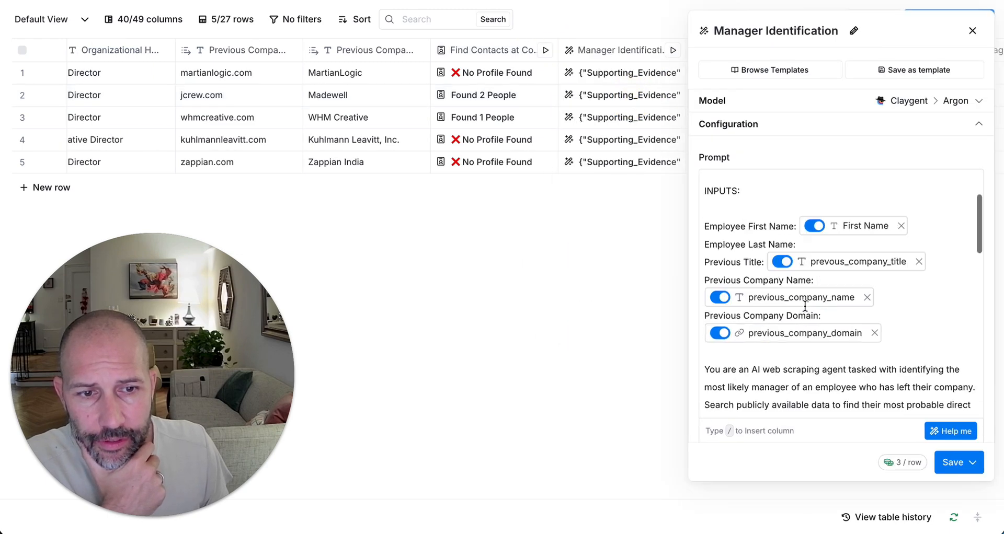
{"action": "scroll", "coordinate": [805, 306], "scroll_direction": "down", "scroll_amount": 10}
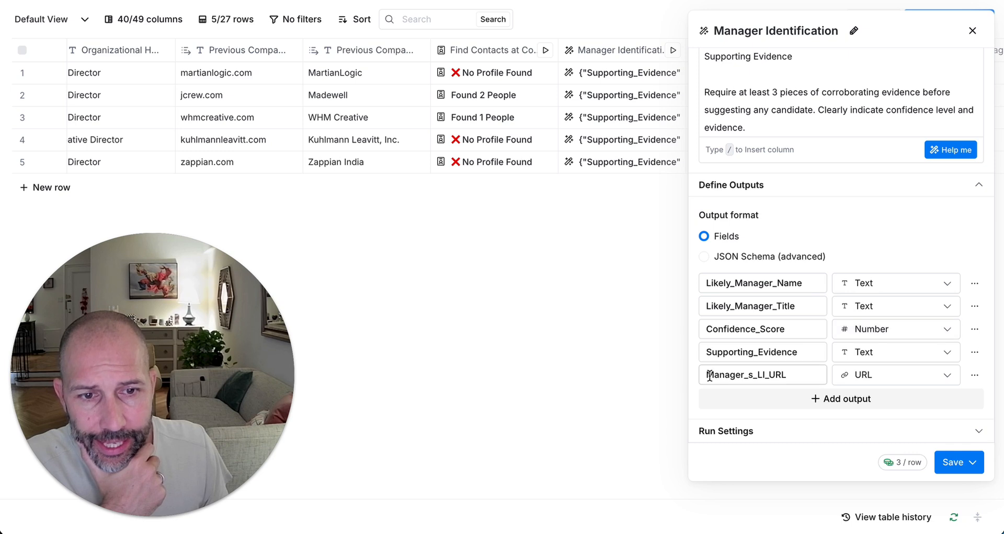
{"action": "left_click_drag", "start_coordinate": [713, 375], "coordinate": [797, 377]}
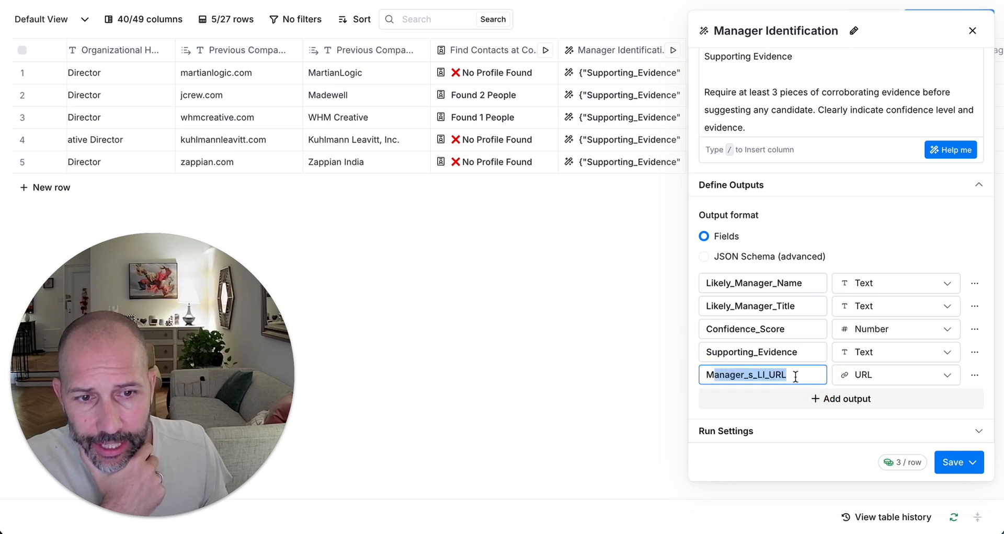
{"action": "left_click", "coordinate": [972, 31]}
Step: Inspect row 5's full manager identification result
{"action": "scroll", "coordinate": [615, 118], "scroll_direction": "right", "scroll_amount": 1}
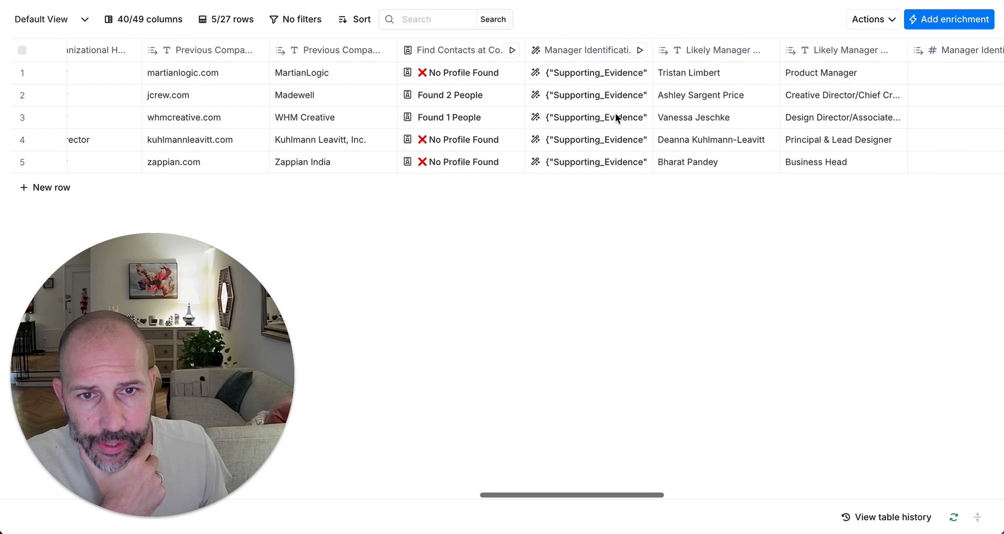
{"action": "left_click", "coordinate": [589, 162]}
{"action": "scroll", "coordinate": [781, 279], "scroll_direction": "down", "scroll_amount": 1}
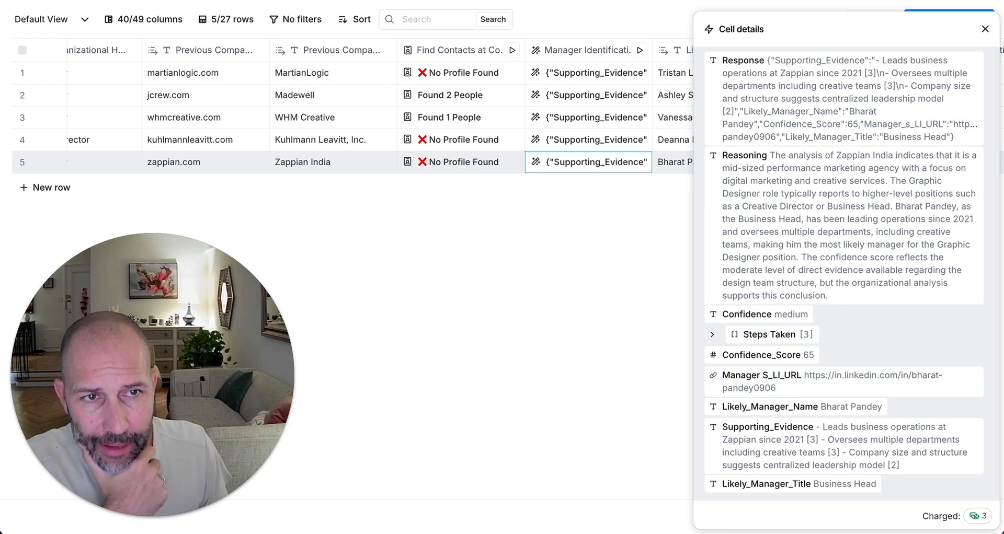
{"action": "left_click", "coordinate": [985, 29]}
Step: Check row 1's empty manager LinkedIn URL, then bring up the Perform Search column's options
{"action": "scroll", "coordinate": [689, 246], "scroll_direction": "right", "scroll_amount": 6}
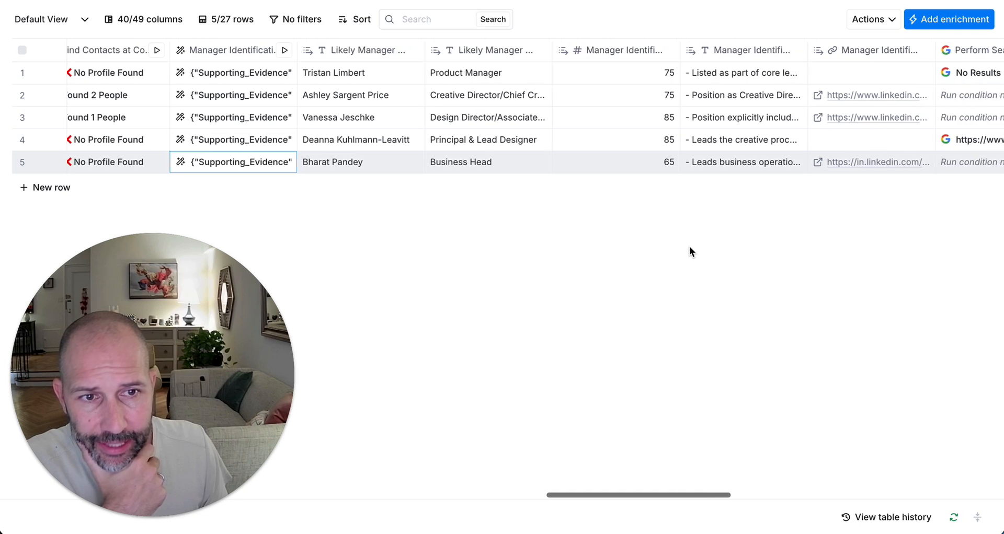
{"action": "scroll", "coordinate": [884, 163], "scroll_direction": "right", "scroll_amount": 4}
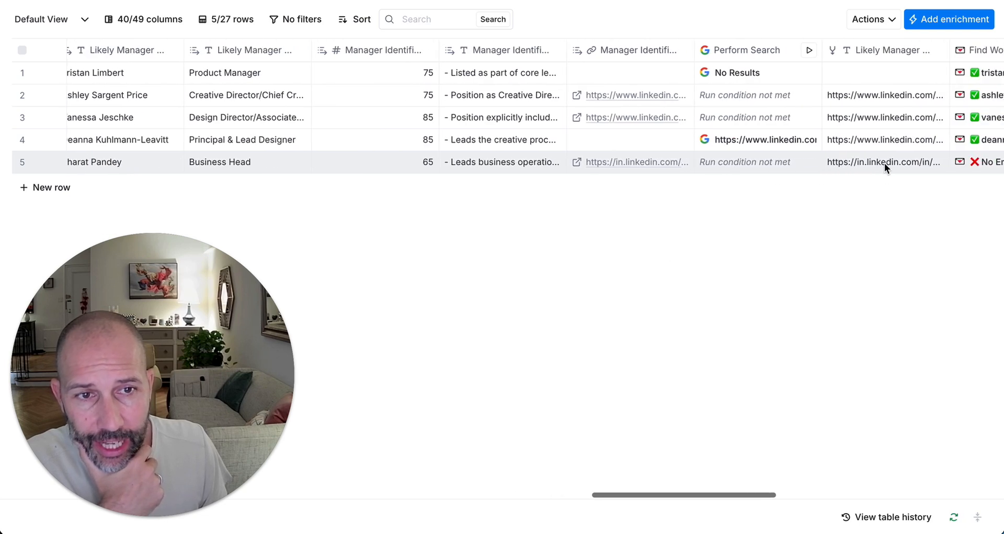
{"action": "left_click", "coordinate": [617, 77]}
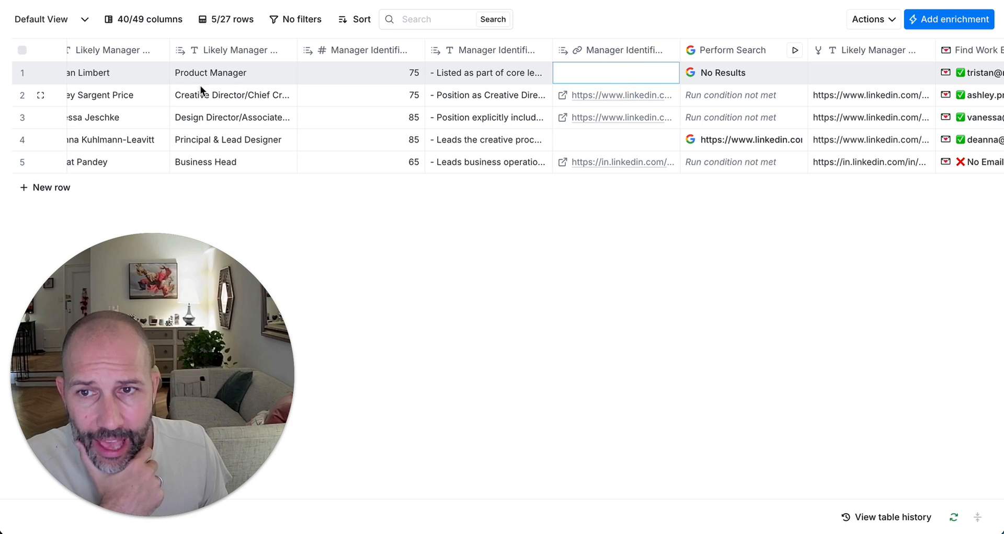
{"action": "scroll", "coordinate": [178, 84], "scroll_direction": "left", "scroll_amount": 4}
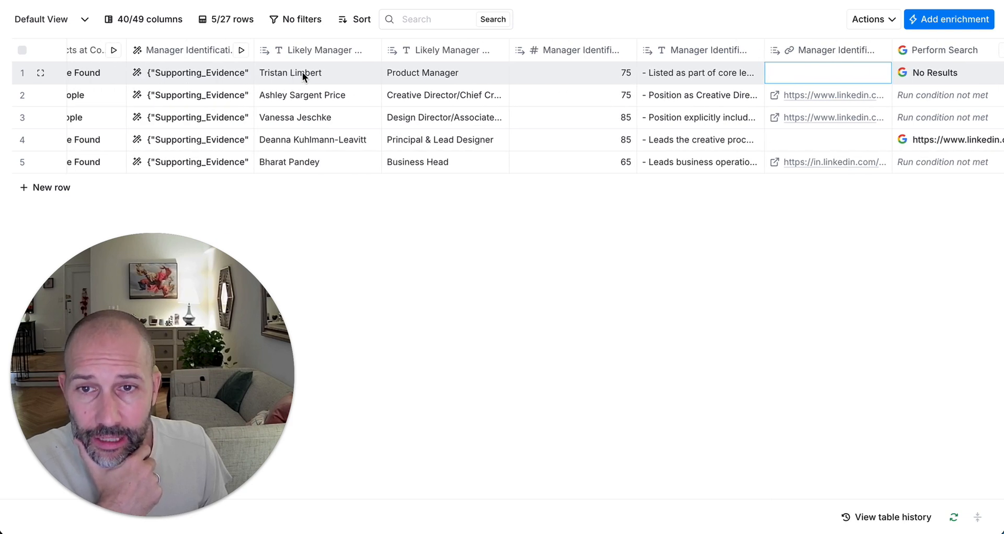
{"action": "scroll", "coordinate": [302, 73], "scroll_direction": "right", "scroll_amount": 5}
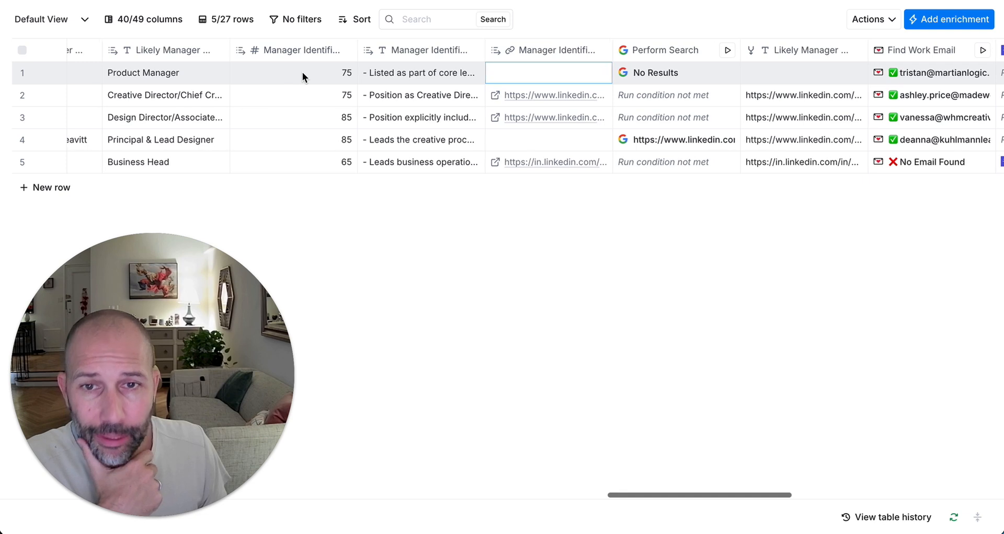
{"action": "scroll", "coordinate": [567, 76], "scroll_direction": "right", "scroll_amount": 1}
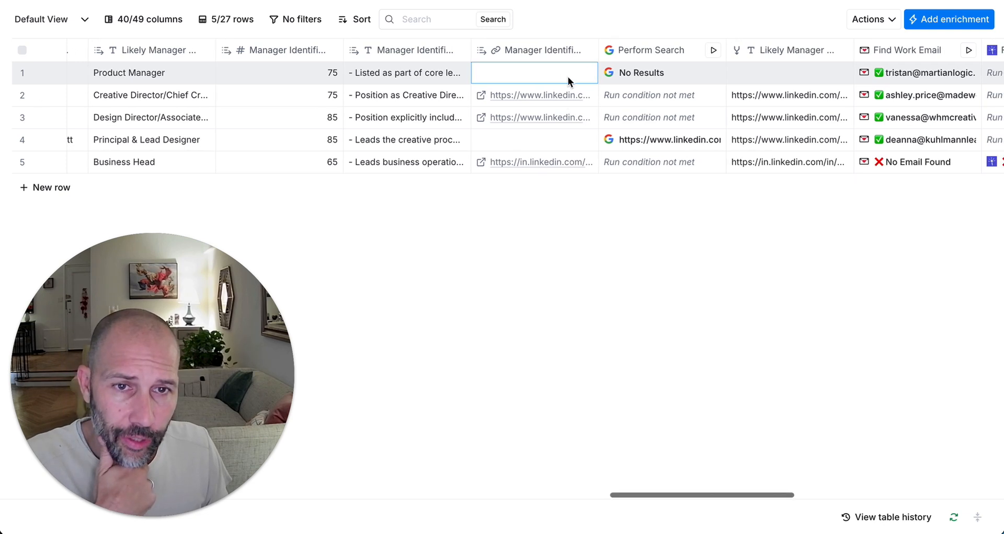
{"action": "left_click", "coordinate": [676, 50]}
Step: Look over the Perform Search column's Google query settings
{"action": "left_click", "coordinate": [637, 104]}
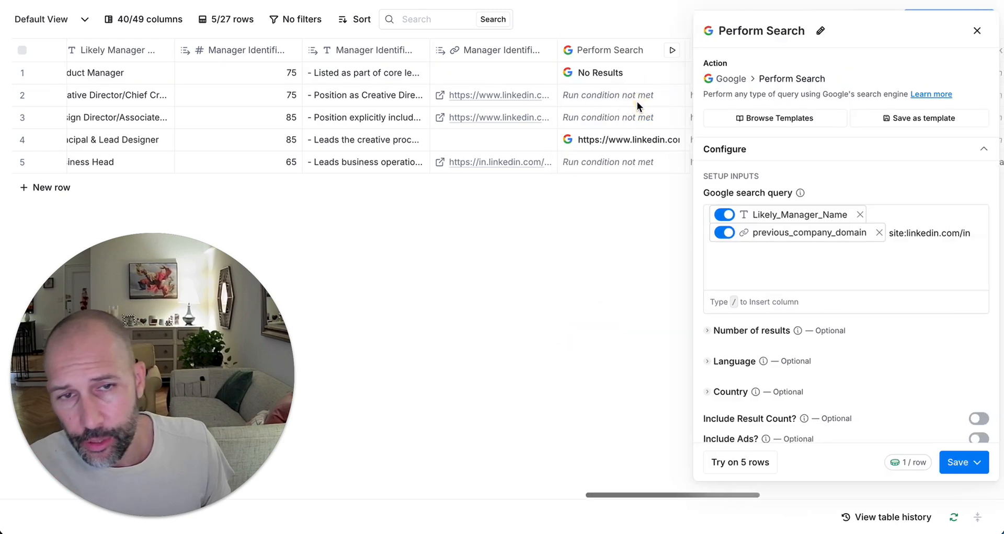
{"action": "mouse_move", "coordinate": [761, 213]}
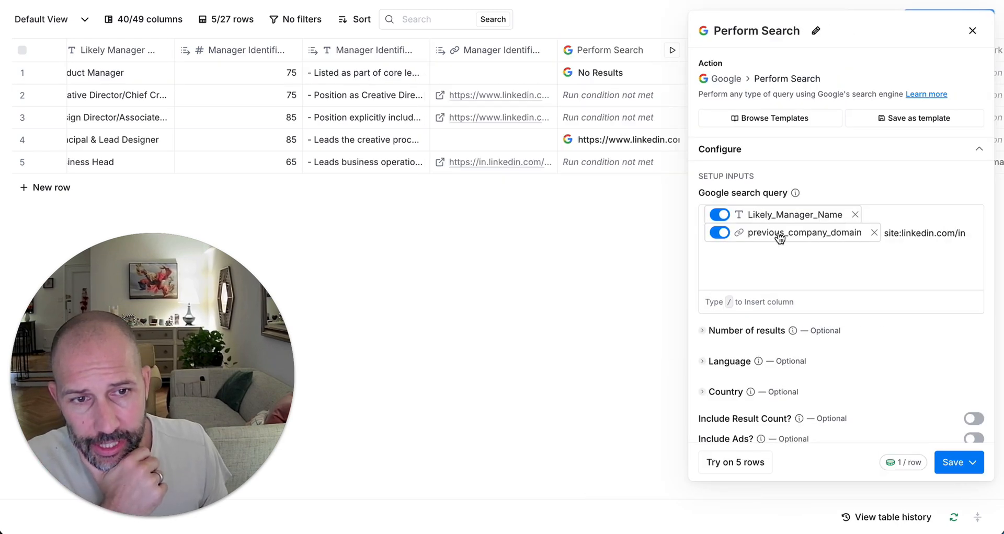
{"action": "mouse_move", "coordinate": [779, 238]}
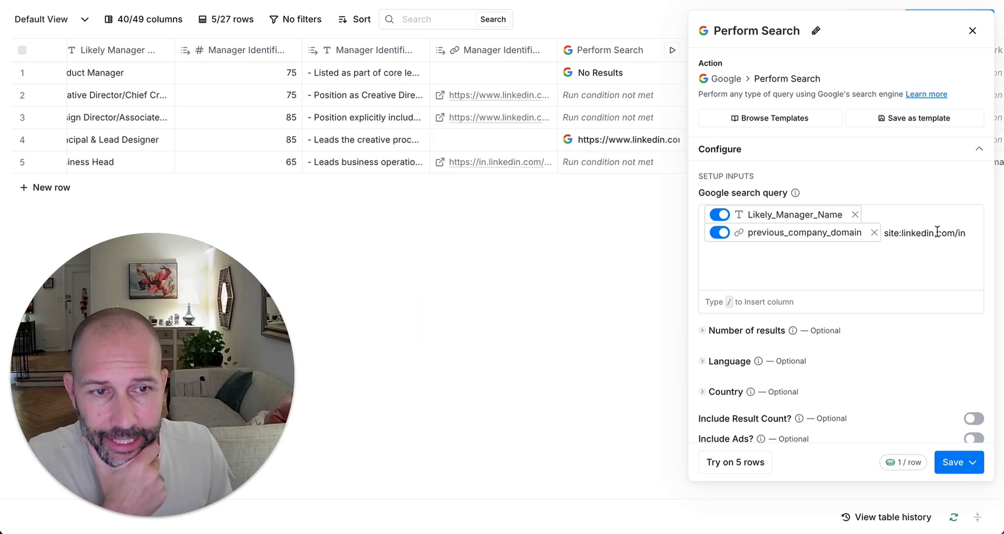
{"action": "left_click", "coordinate": [971, 30]}
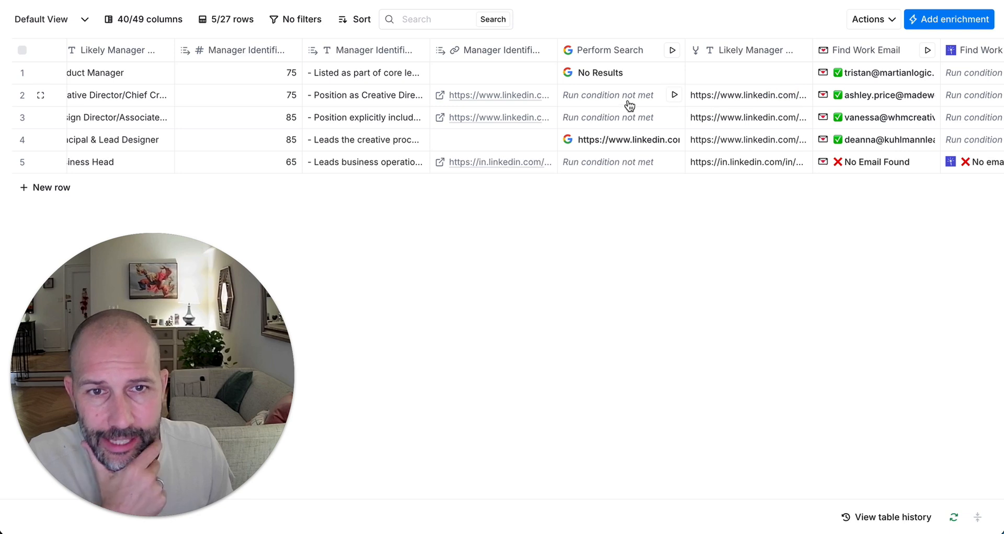
Step: View the Run settings' Only run if condition through Use AI: search only when no manager LinkedIn URL exists
{"action": "left_click", "coordinate": [623, 57]}
{"action": "left_click", "coordinate": [646, 102]}
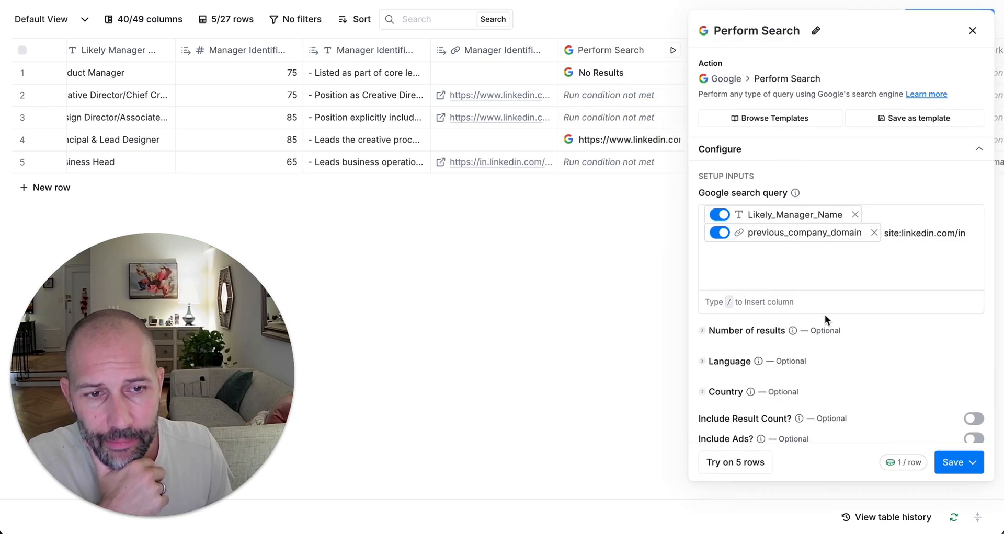
{"action": "scroll", "coordinate": [831, 316], "scroll_direction": "down", "scroll_amount": 1}
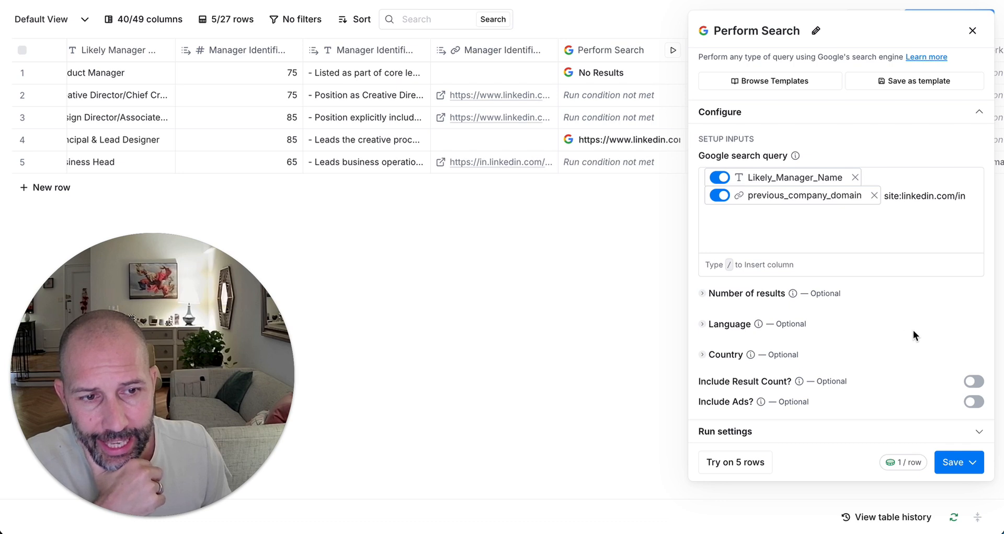
{"action": "left_click", "coordinate": [977, 431]}
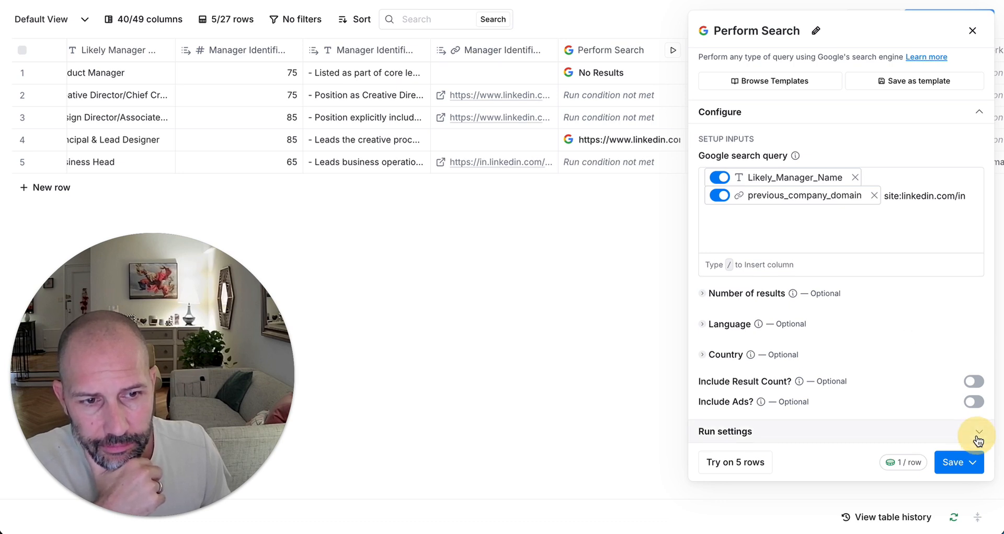
{"action": "left_click", "coordinate": [909, 421]}
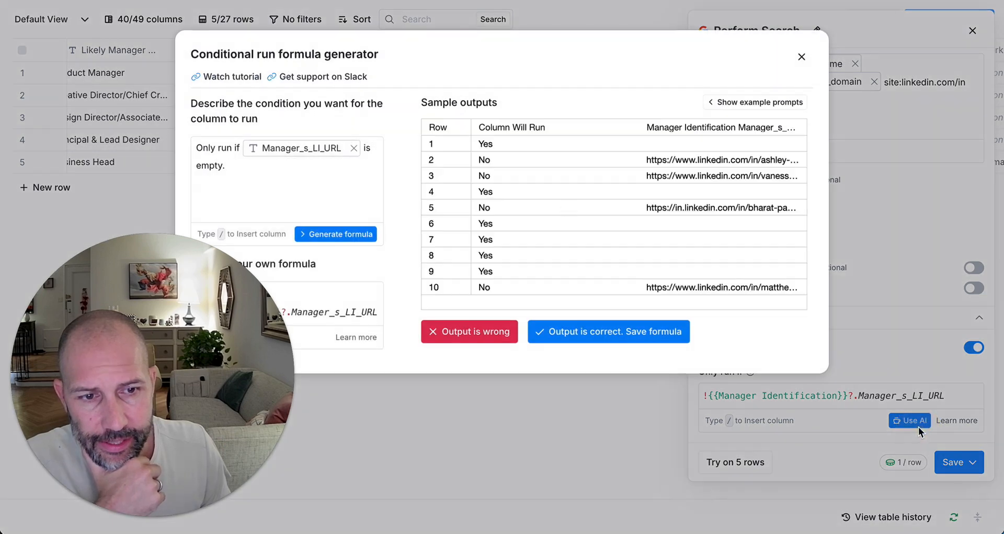
{"action": "mouse_move", "coordinate": [296, 152]}
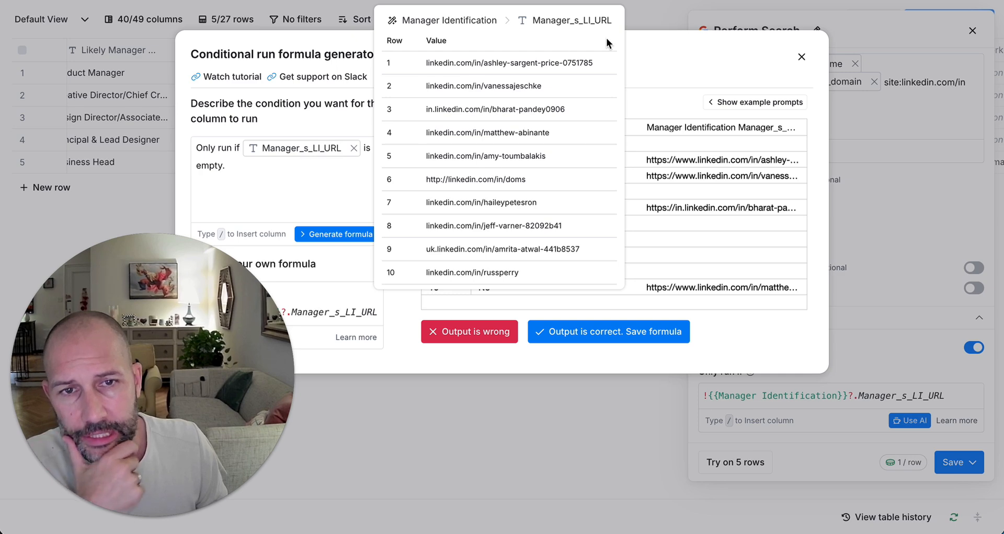
{"action": "left_click", "coordinate": [801, 57]}
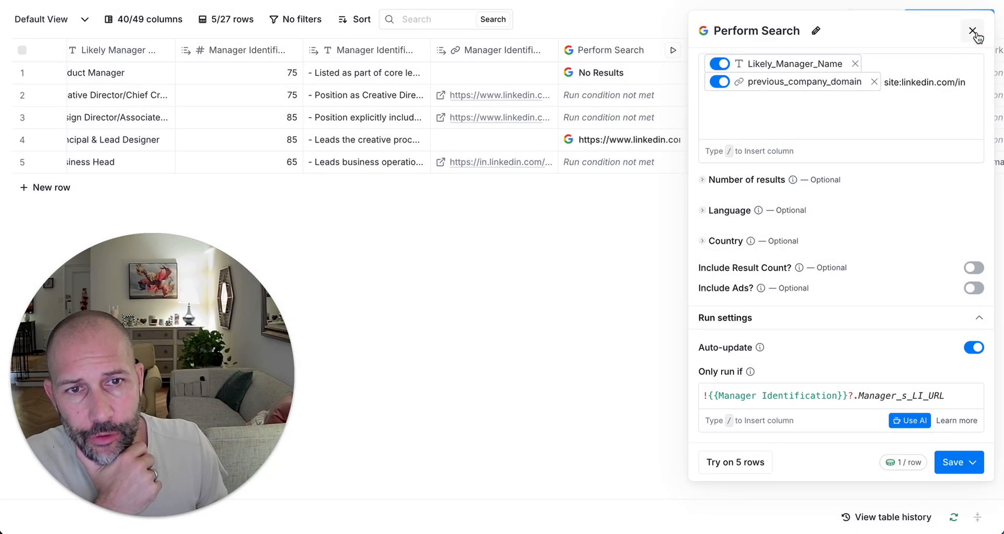
{"action": "left_click", "coordinate": [973, 32]}
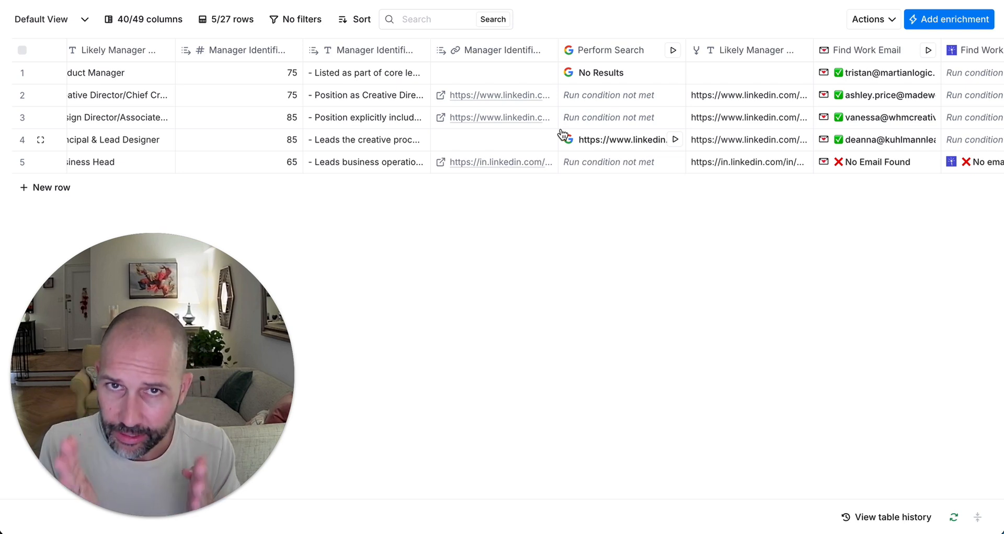
{"action": "left_click", "coordinate": [768, 50]}
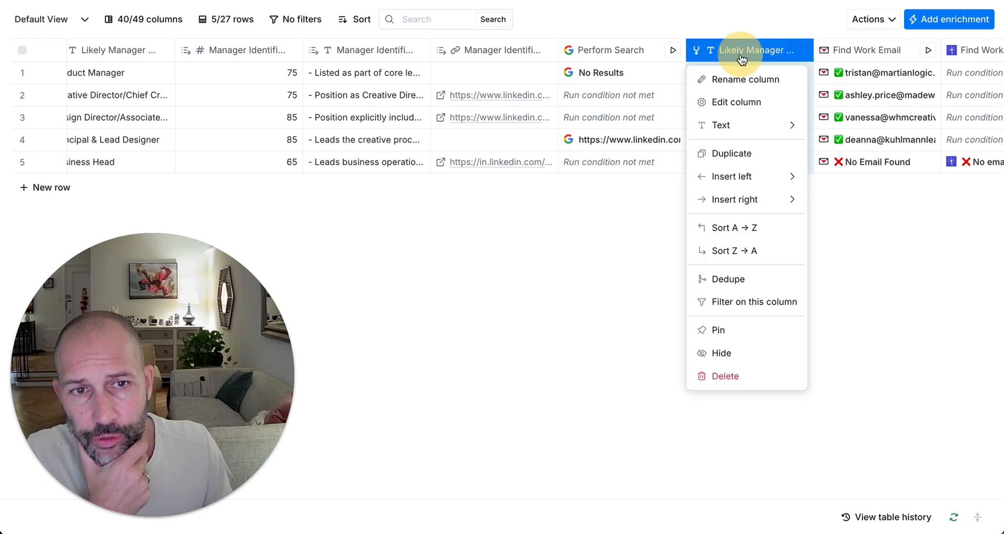
{"action": "left_click", "coordinate": [599, 103]}
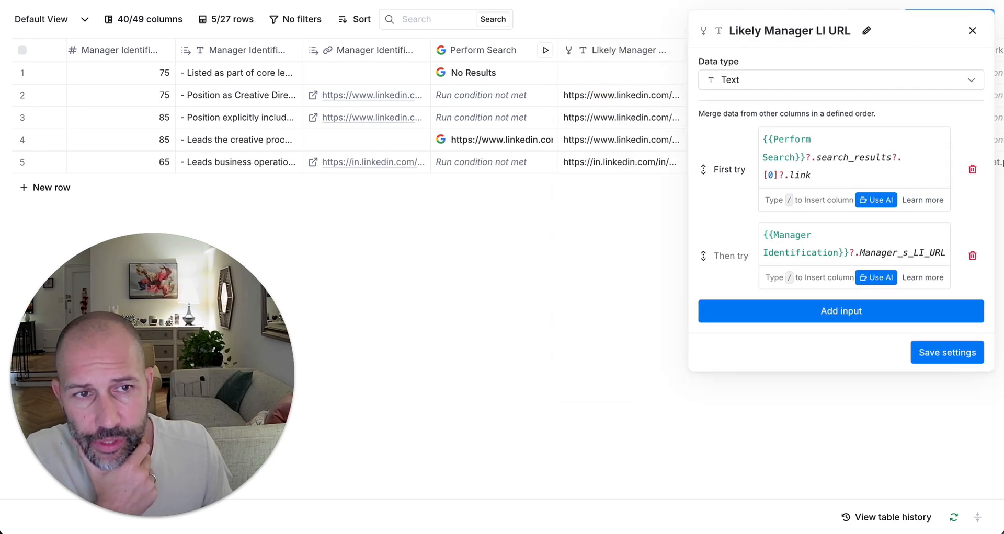
{"action": "left_click", "coordinate": [972, 30]}
{"action": "scroll", "coordinate": [923, 95], "scroll_direction": "right", "scroll_amount": 10}
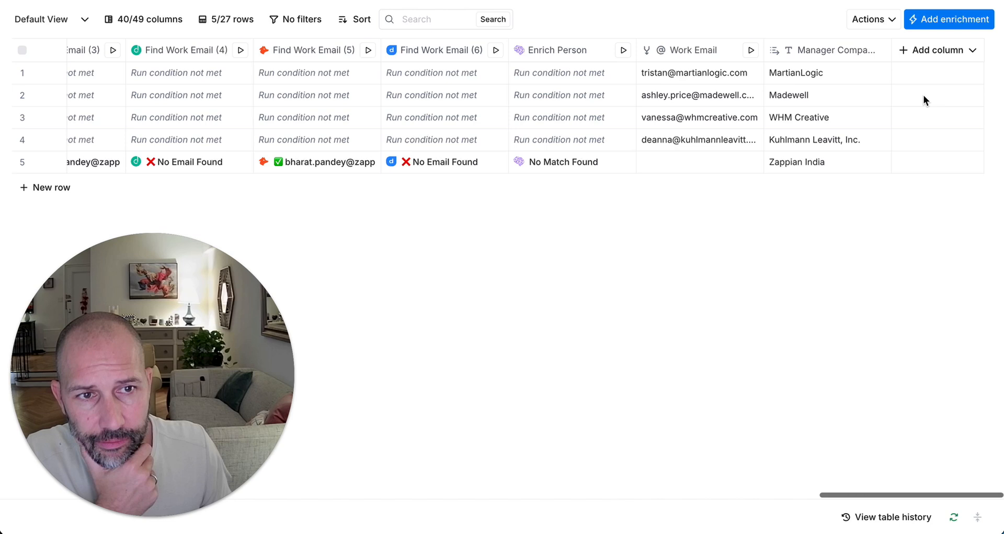
{"action": "left_click", "coordinate": [925, 57]}
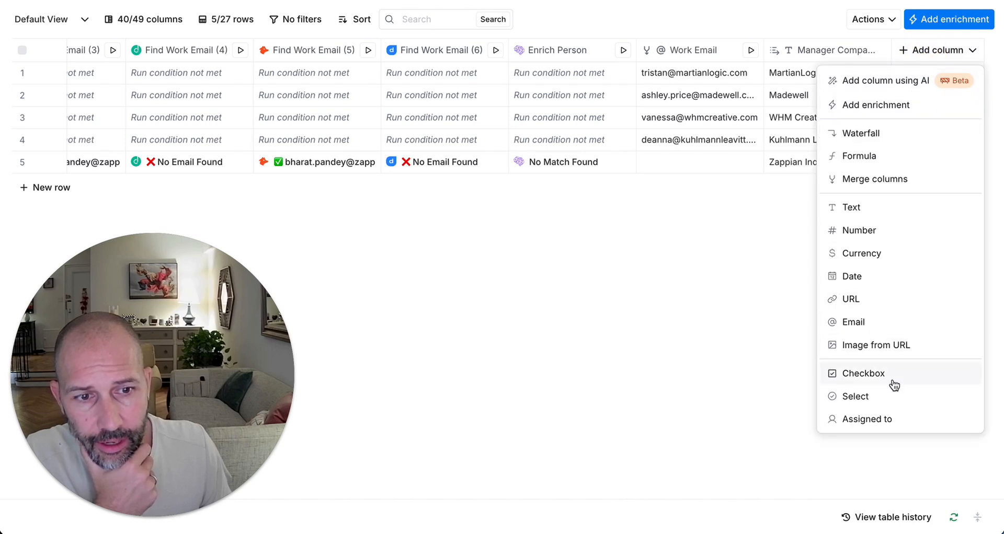
{"action": "left_click", "coordinate": [510, 311]}
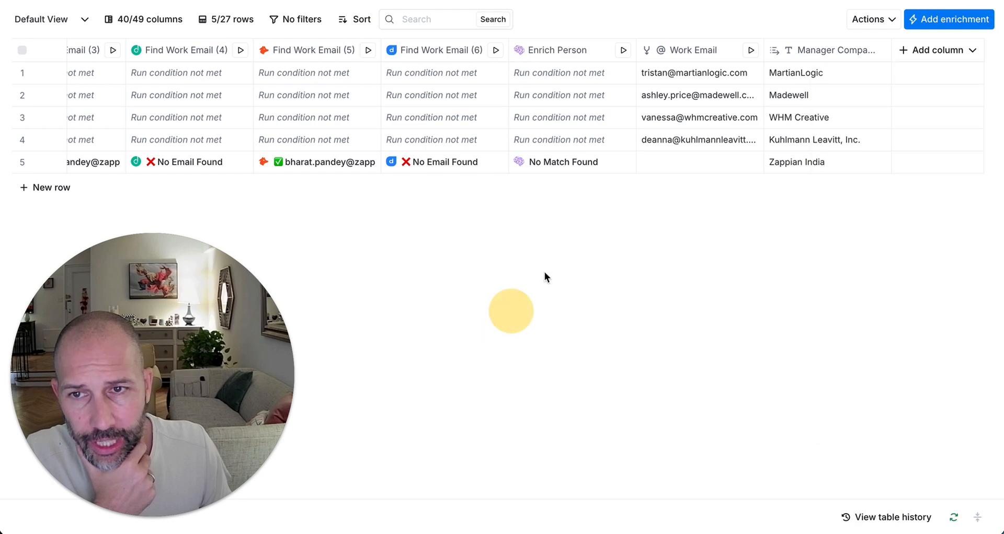
{"action": "scroll", "coordinate": [568, 220], "scroll_direction": "left", "scroll_amount": 10}
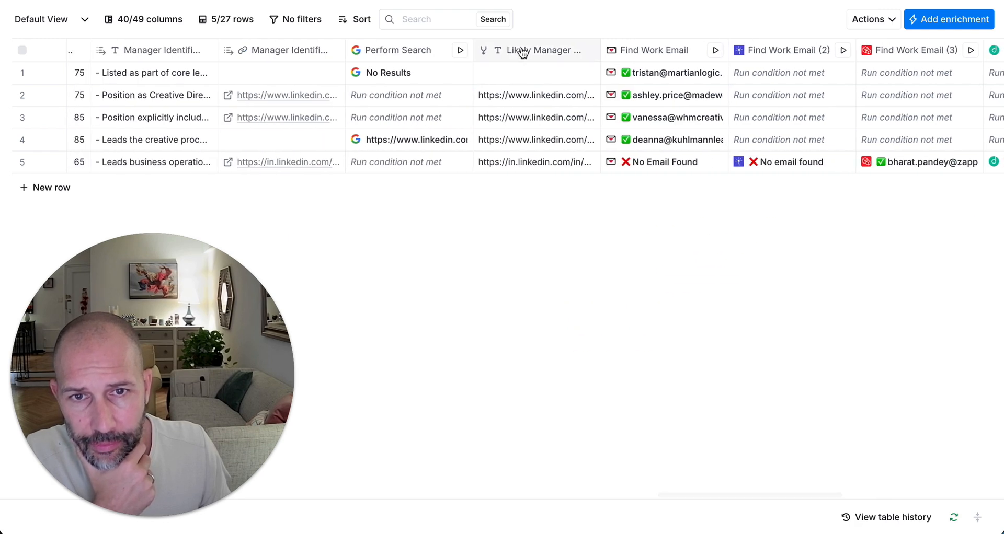
{"action": "left_click", "coordinate": [522, 53]}
{"action": "left_click", "coordinate": [611, 105]}
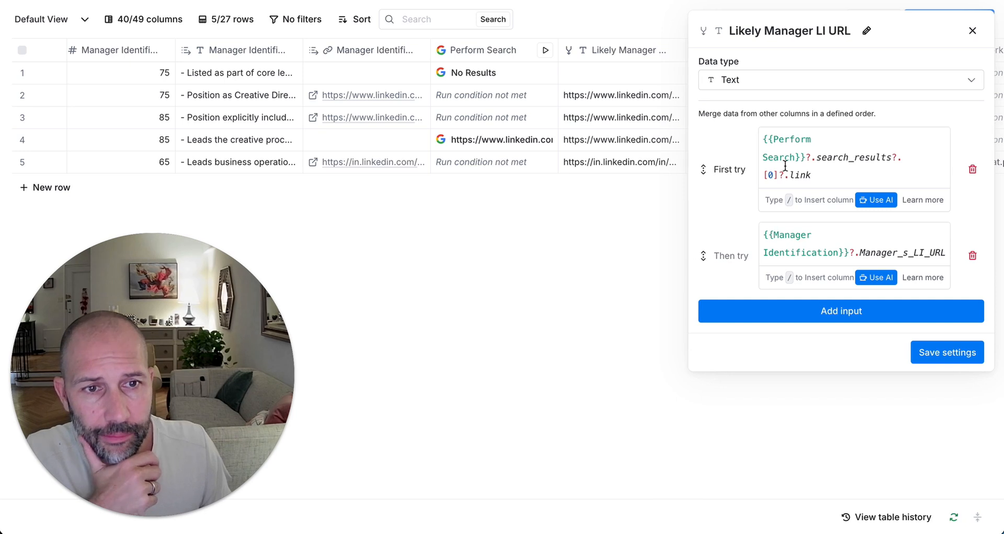
{"action": "left_click_drag", "start_coordinate": [845, 180], "coordinate": [623, 73]}
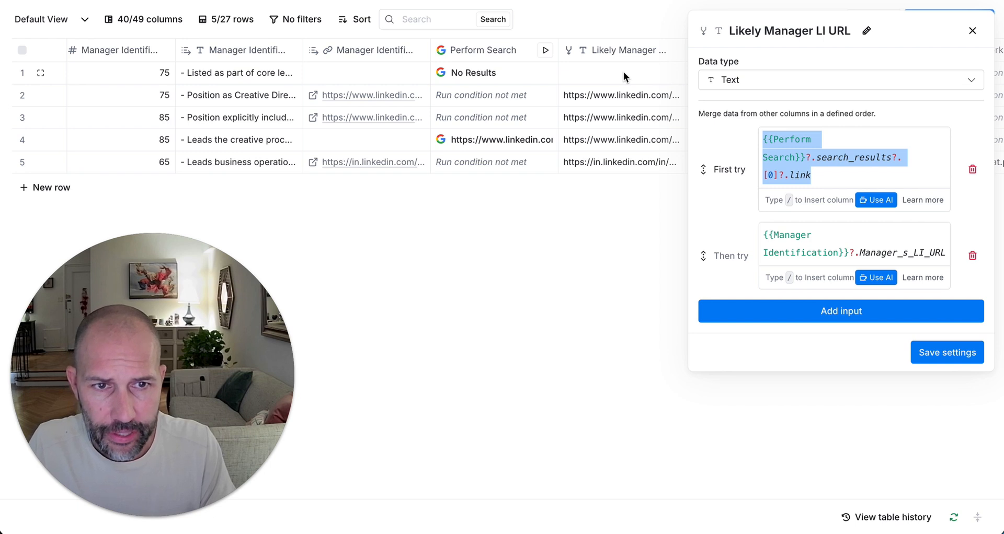
{"action": "type", "text": "/"}
{"action": "scroll", "coordinate": [836, 292], "scroll_direction": "down", "scroll_amount": 5}
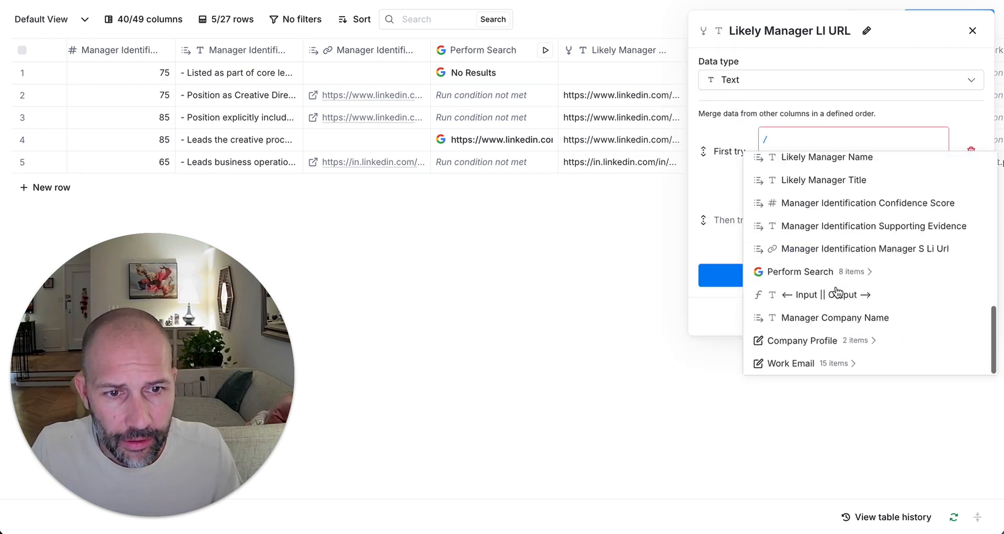
{"action": "mouse_move", "coordinate": [859, 296]}
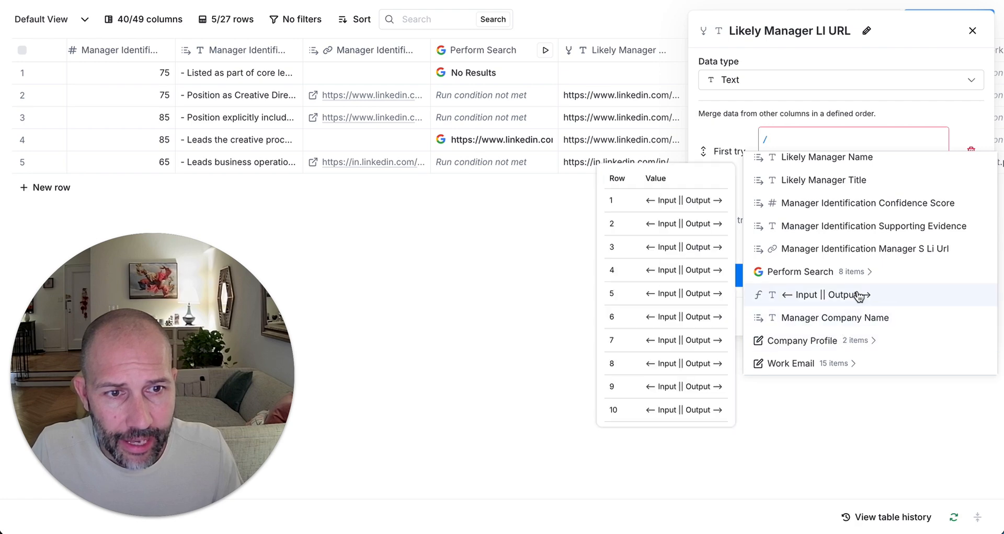
{"action": "mouse_move", "coordinate": [923, 258]}
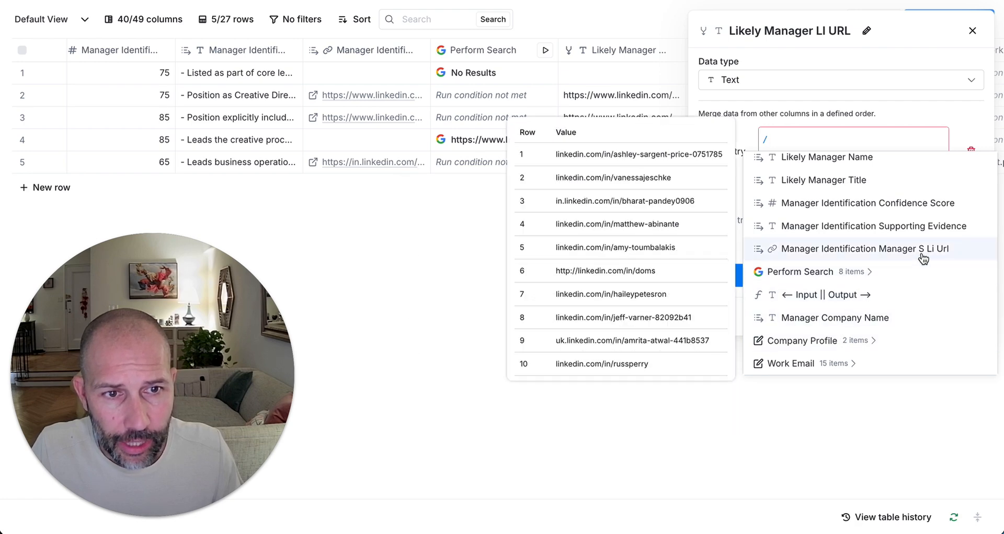
{"action": "left_click", "coordinate": [925, 106]}
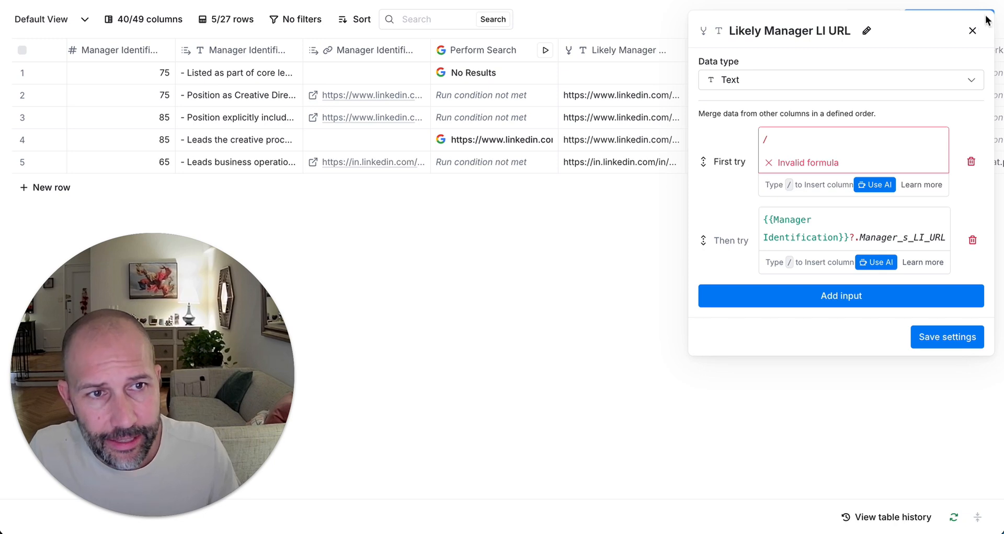
{"action": "left_click", "coordinate": [973, 30]}
{"action": "left_click", "coordinate": [625, 50]}
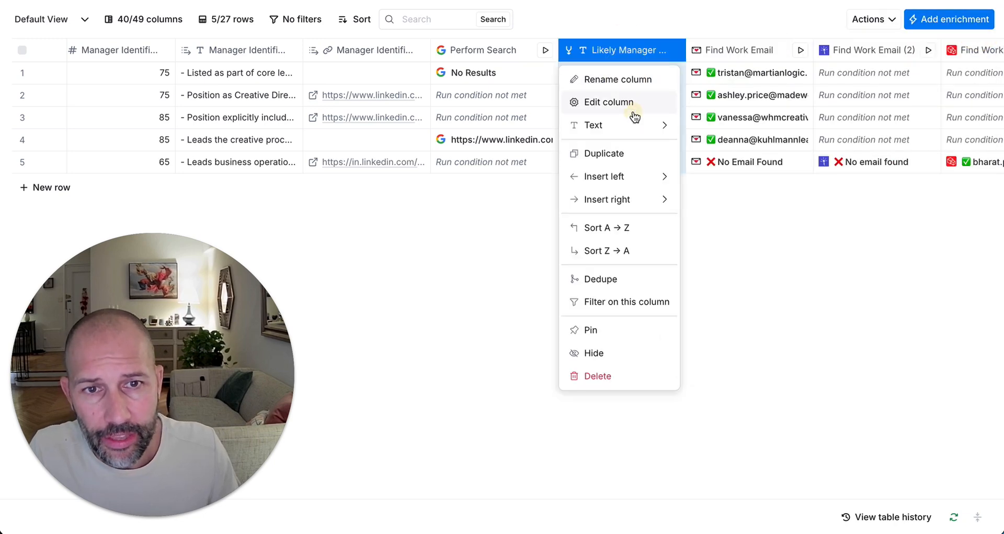
{"action": "left_click", "coordinate": [608, 102]}
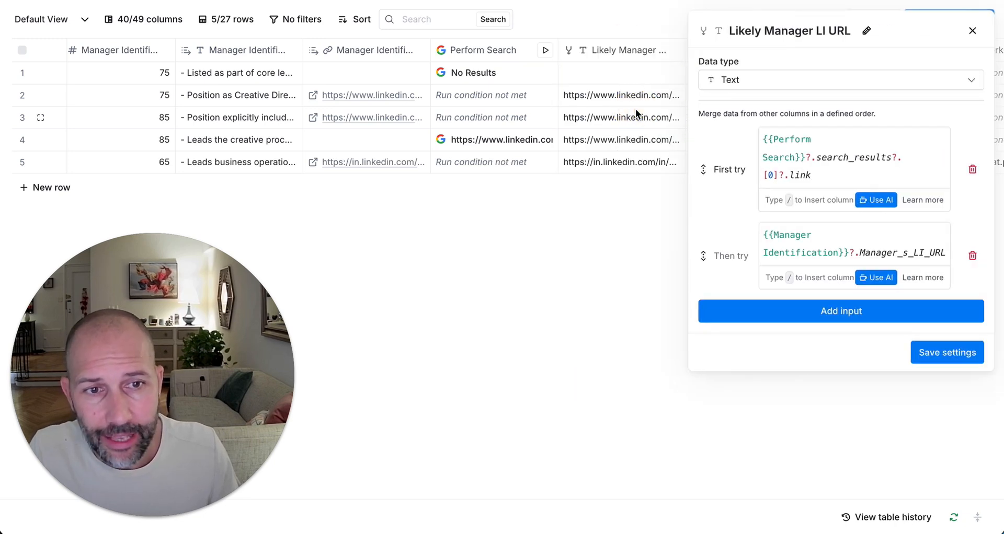
{"action": "left_click", "coordinate": [973, 31]}
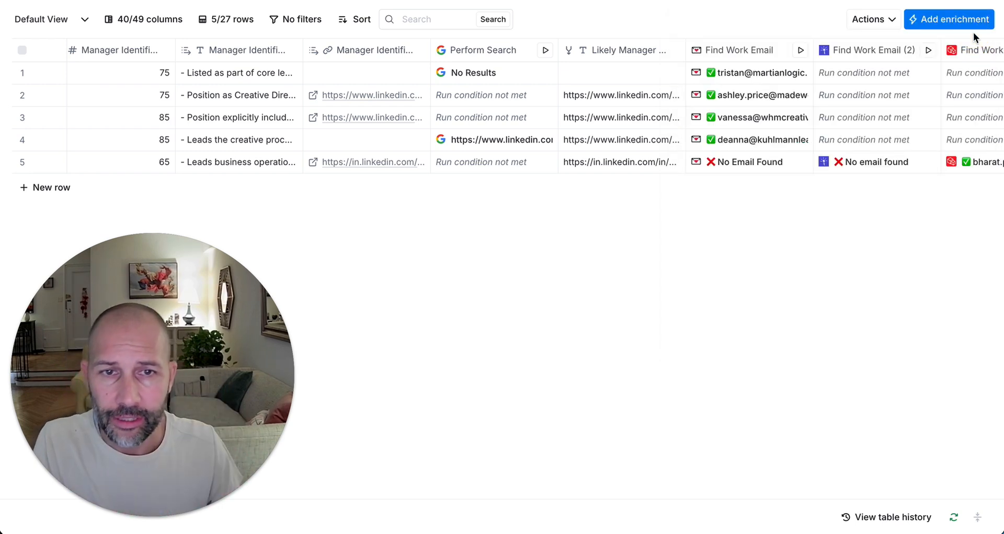
{"action": "left_click", "coordinate": [567, 140]}
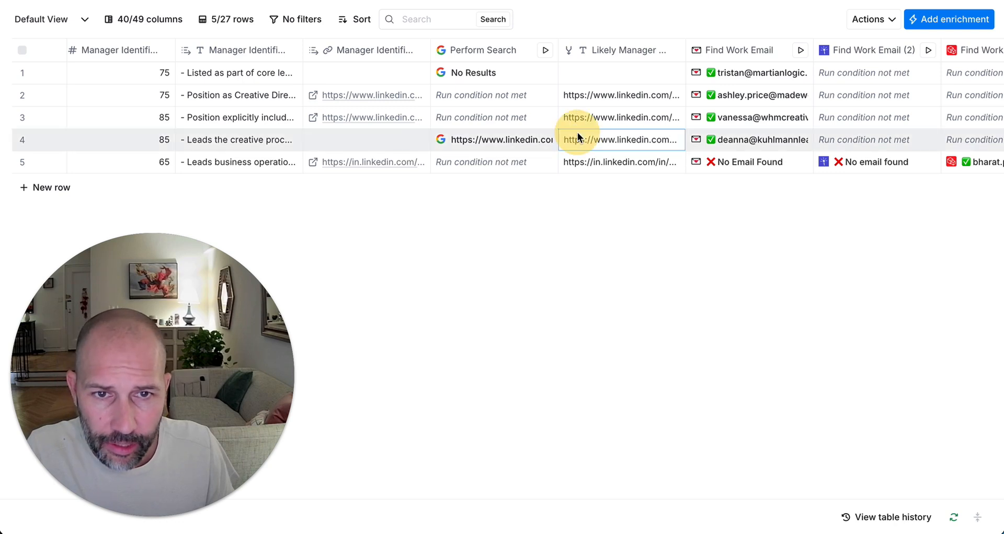
{"action": "left_click", "coordinate": [459, 99]}
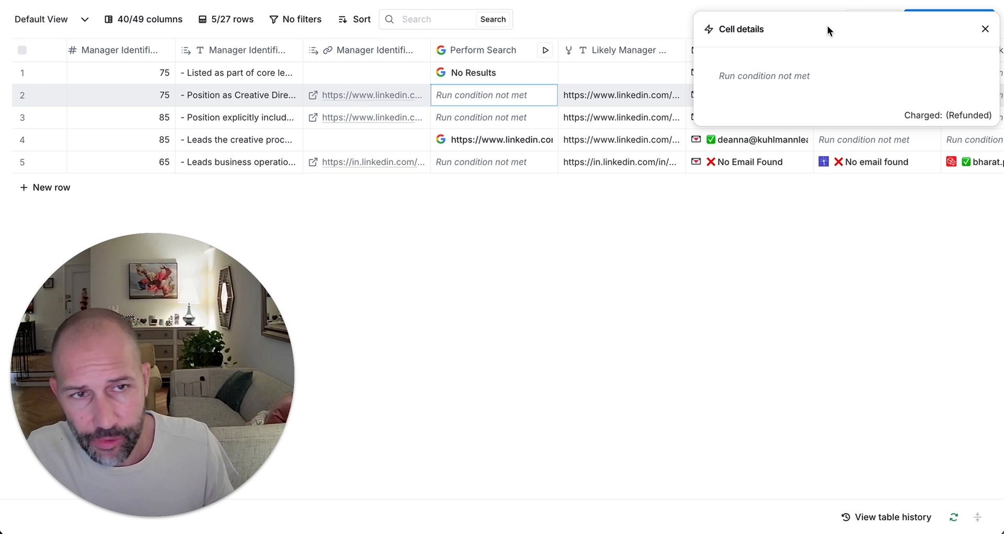
{"action": "left_click", "coordinate": [985, 28]}
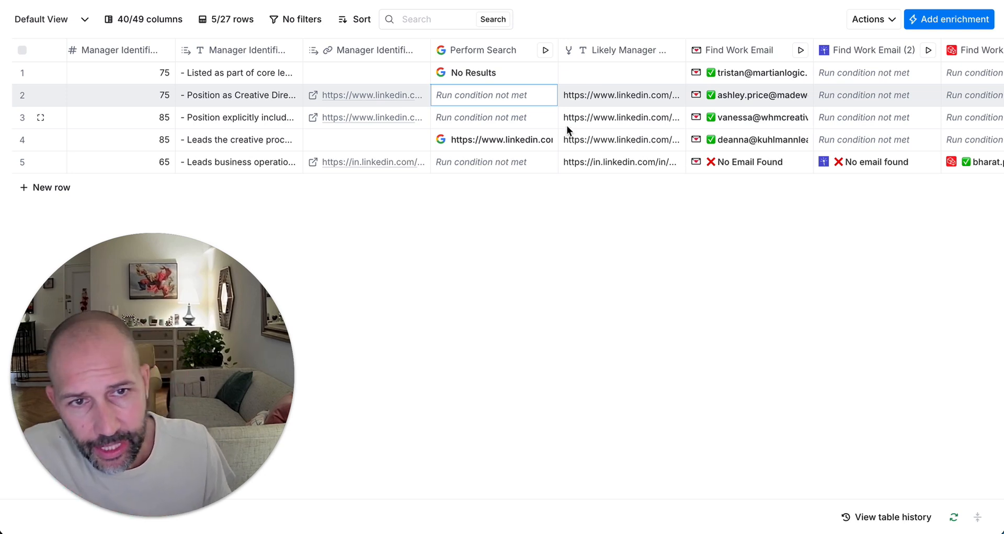
{"action": "scroll", "coordinate": [566, 125], "scroll_direction": "right", "scroll_amount": 3}
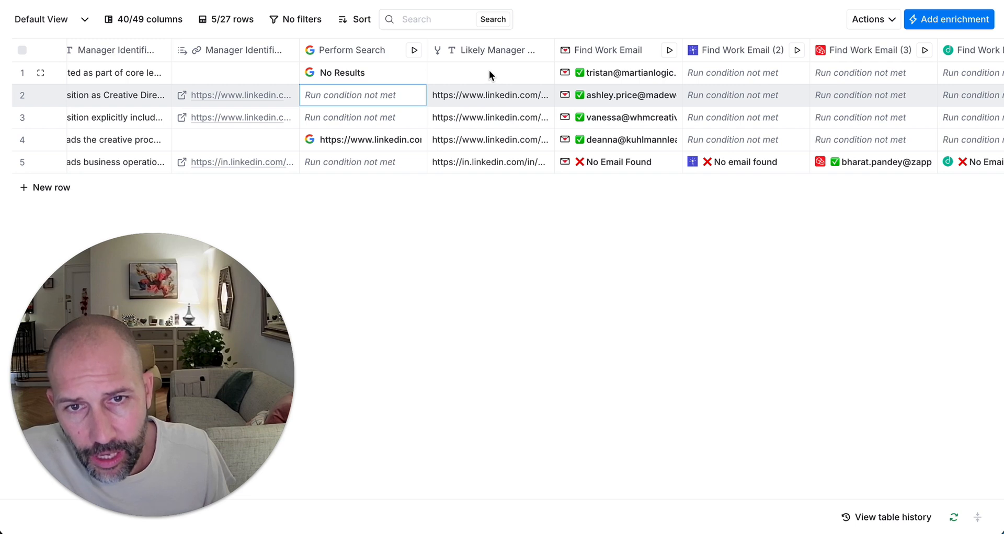
{"action": "scroll", "coordinate": [488, 72], "scroll_direction": "right", "scroll_amount": 1}
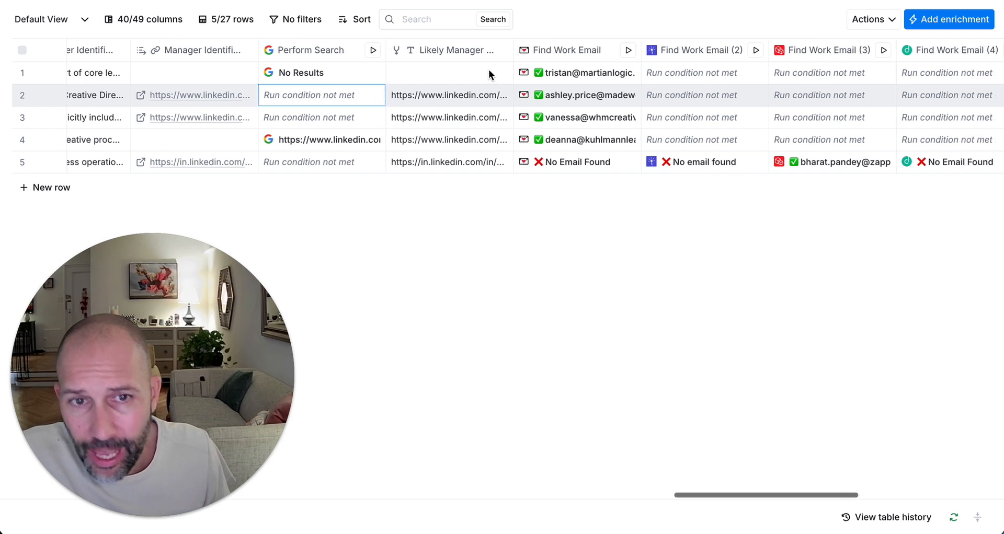
{"action": "left_click", "coordinate": [557, 49]}
{"action": "scroll", "coordinate": [833, 252], "scroll_direction": "right", "scroll_amount": 15}
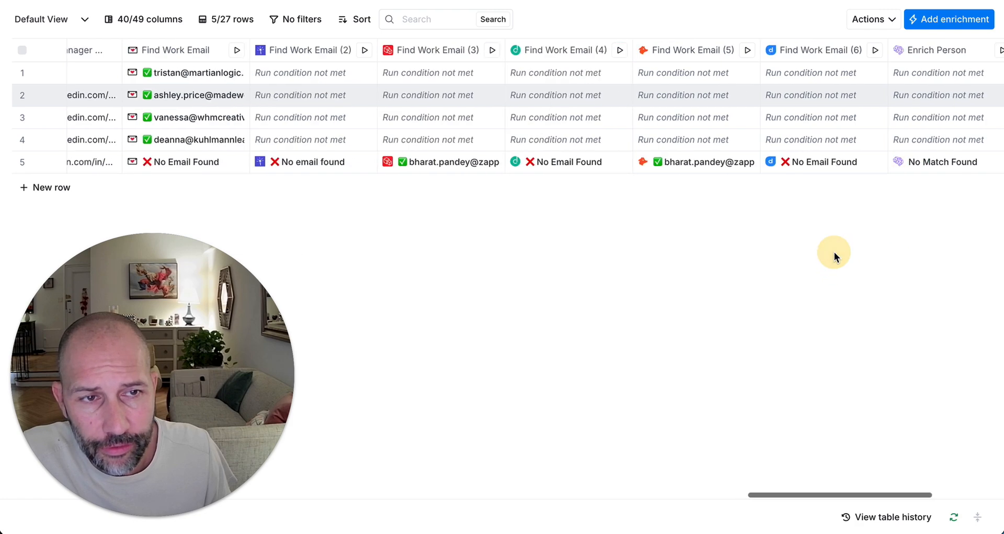
{"action": "left_click", "coordinate": [695, 50]}
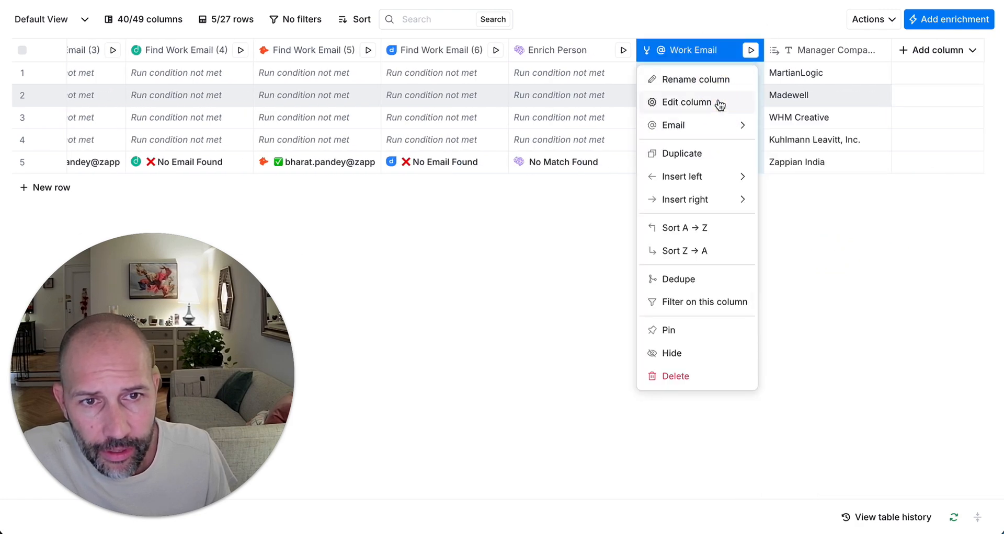
{"action": "left_click", "coordinate": [718, 101]}
{"action": "scroll", "coordinate": [810, 209], "scroll_direction": "down", "scroll_amount": 5}
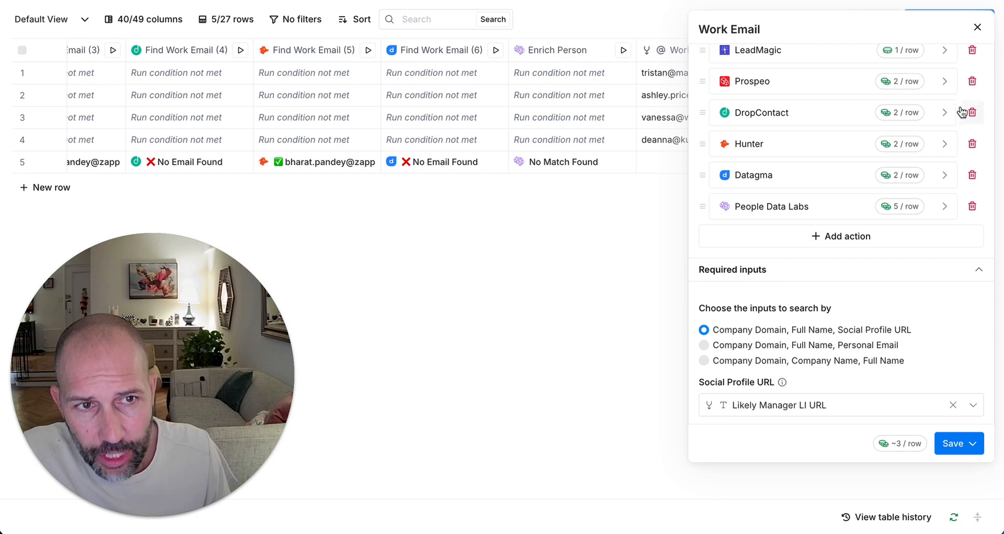
{"action": "left_click", "coordinate": [977, 28]}
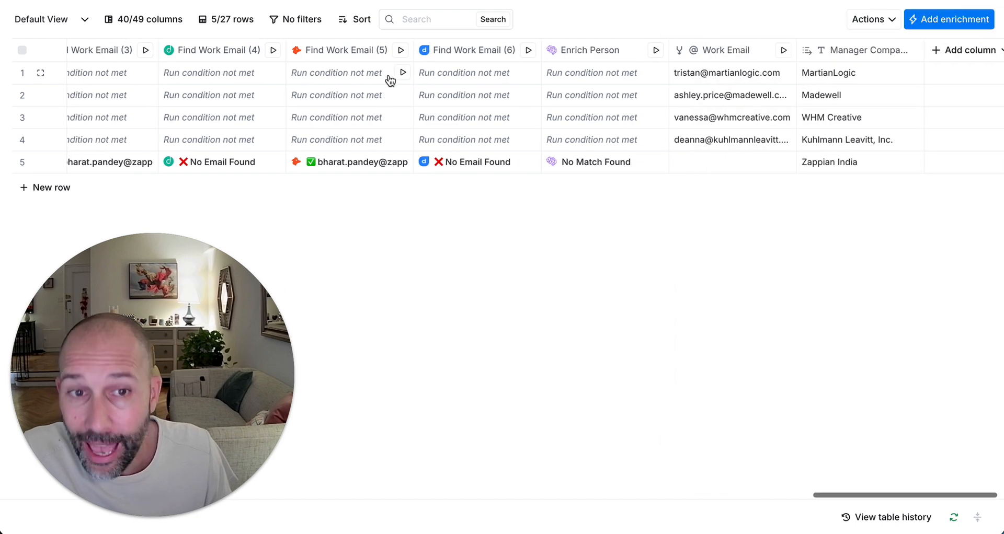
{"action": "scroll", "coordinate": [388, 74], "scroll_direction": "left", "scroll_amount": 15}
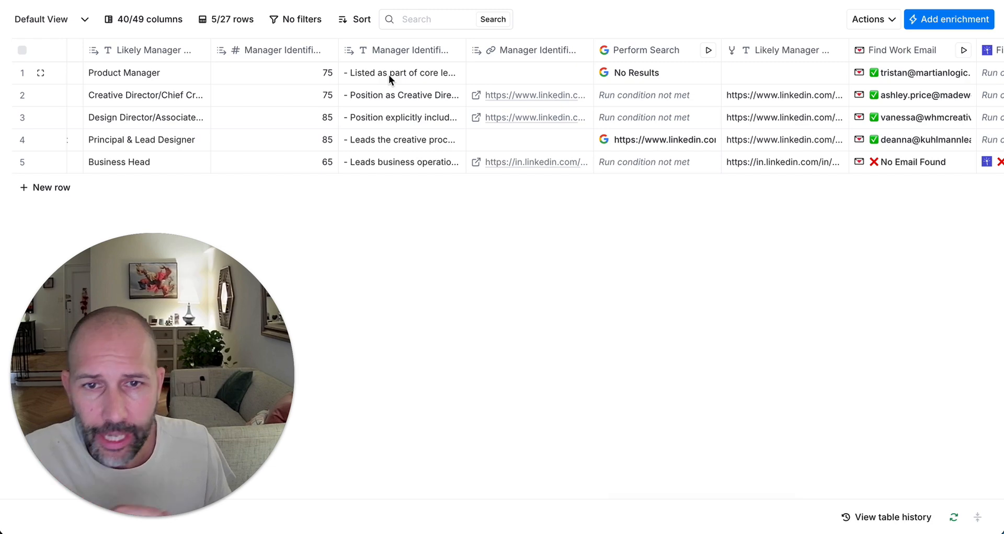
{"action": "scroll", "coordinate": [388, 74], "scroll_direction": "right", "scroll_amount": 15}
{"action": "scroll", "coordinate": [676, 116], "scroll_direction": "right", "scroll_amount": 2}
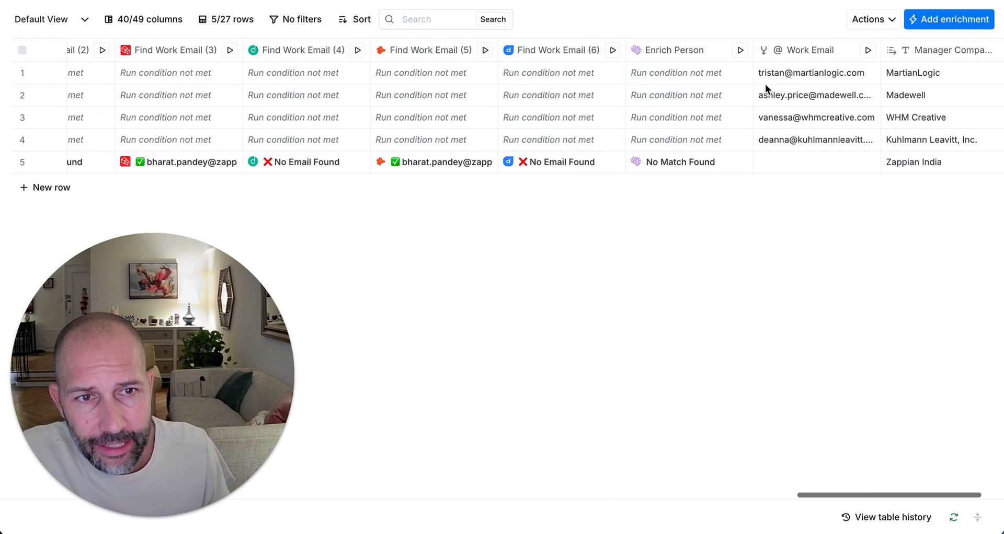
{"action": "left_click_drag", "start_coordinate": [820, 73], "coordinate": [810, 174]}
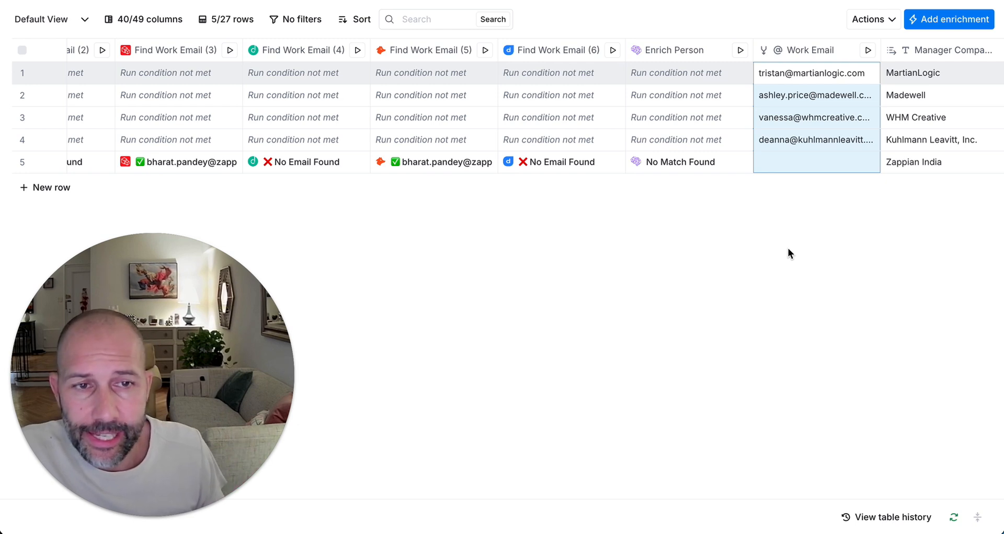
{"action": "left_click", "coordinate": [808, 158]}
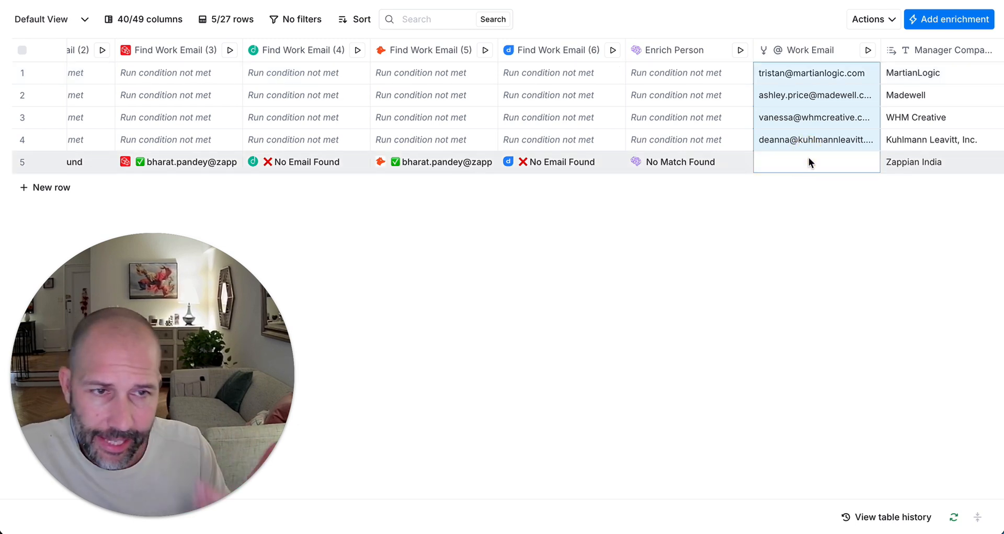
{"action": "scroll", "coordinate": [809, 158], "scroll_direction": "right", "scroll_amount": 3}
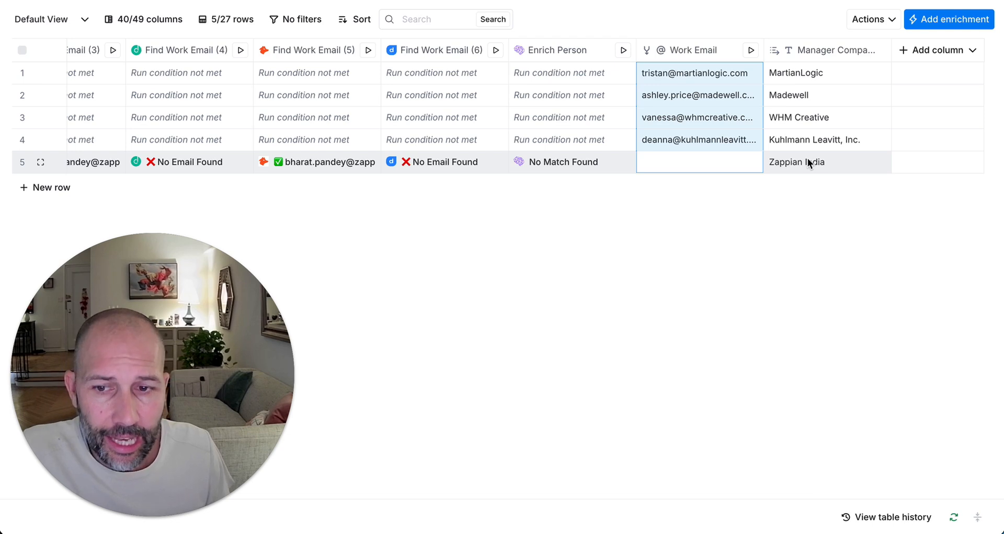
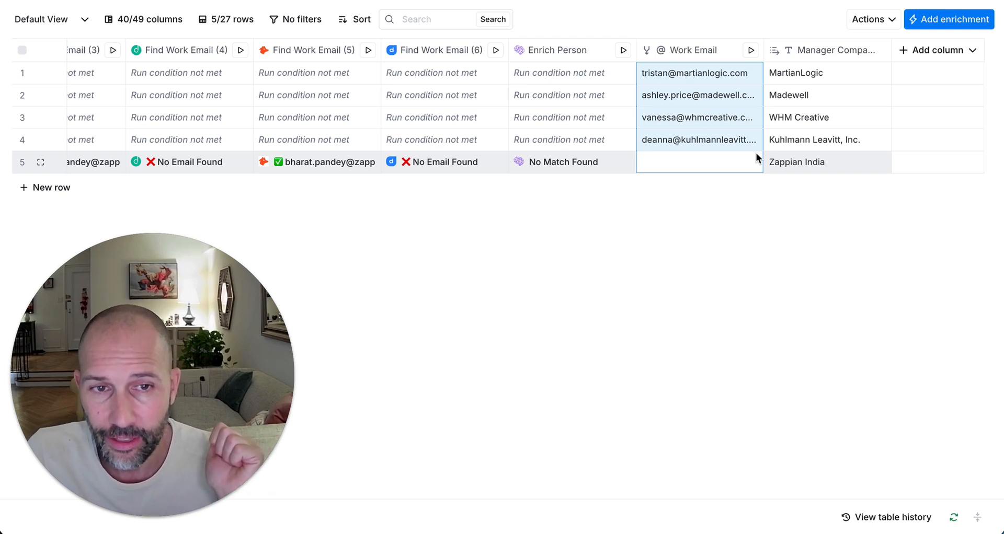
Step: Scroll the table back left so First Name, Last Name, Title and Company show
{"action": "left_click", "coordinate": [679, 194]}
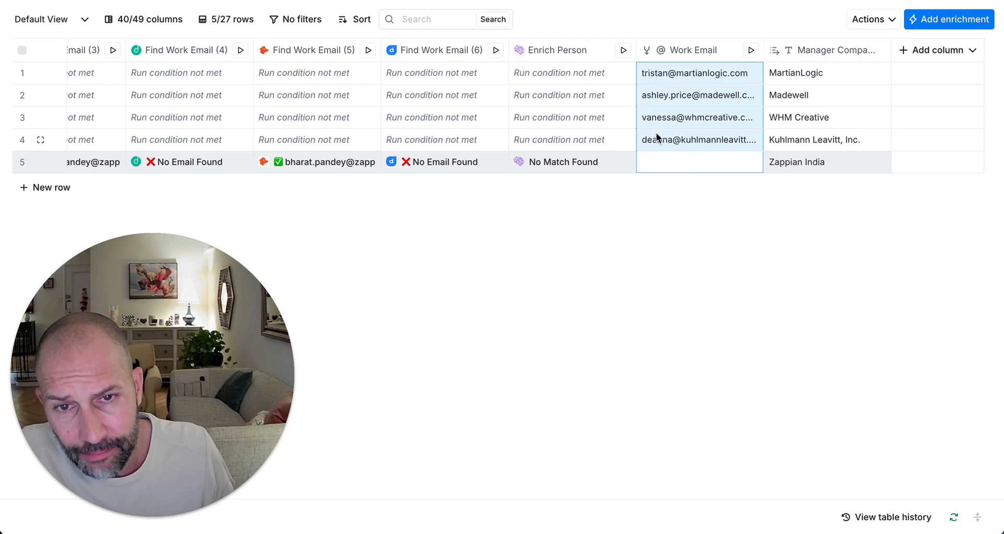
{"action": "scroll", "coordinate": [657, 135], "scroll_direction": "left", "scroll_amount": 20}
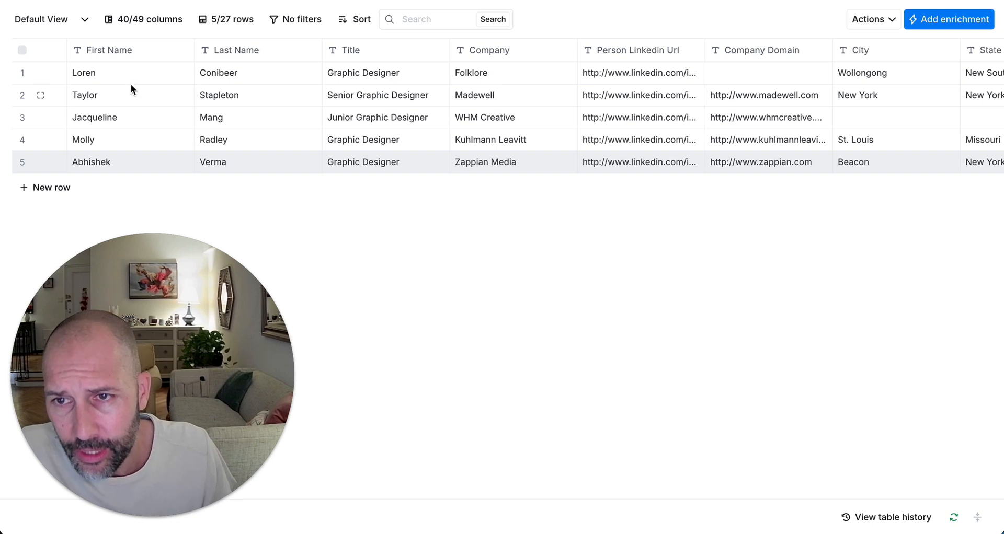
Step: Select the First Name through Company cells for all rows and scroll right
{"action": "left_click_drag", "start_coordinate": [126, 74], "coordinate": [542, 169]}
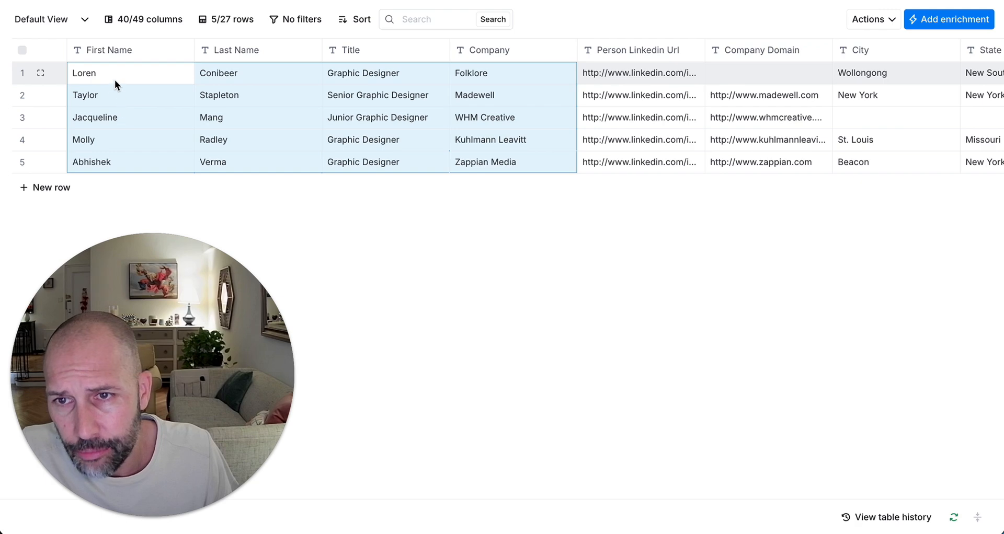
{"action": "scroll", "coordinate": [570, 67], "scroll_direction": "right", "scroll_amount": 10}
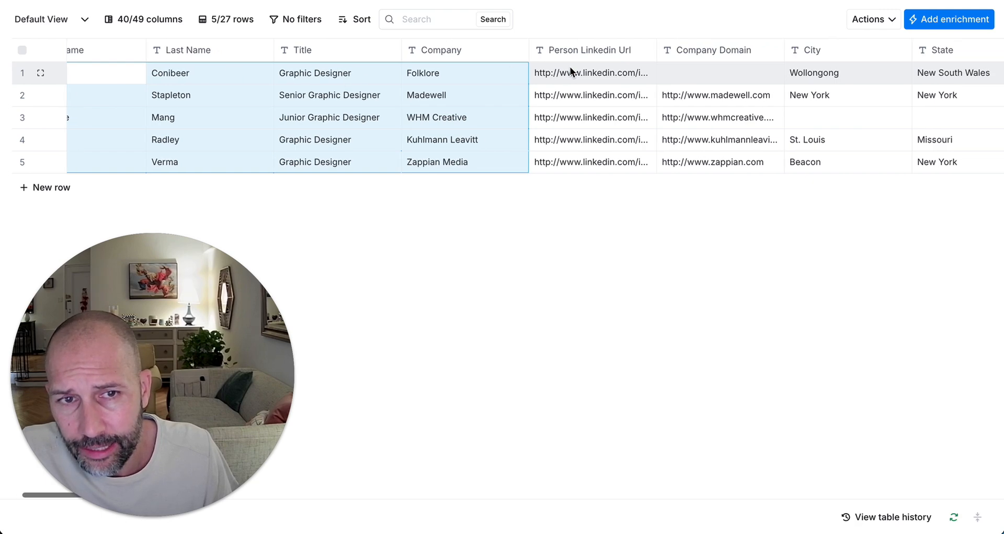
{"action": "scroll", "coordinate": [570, 67], "scroll_direction": "right", "scroll_amount": 5}
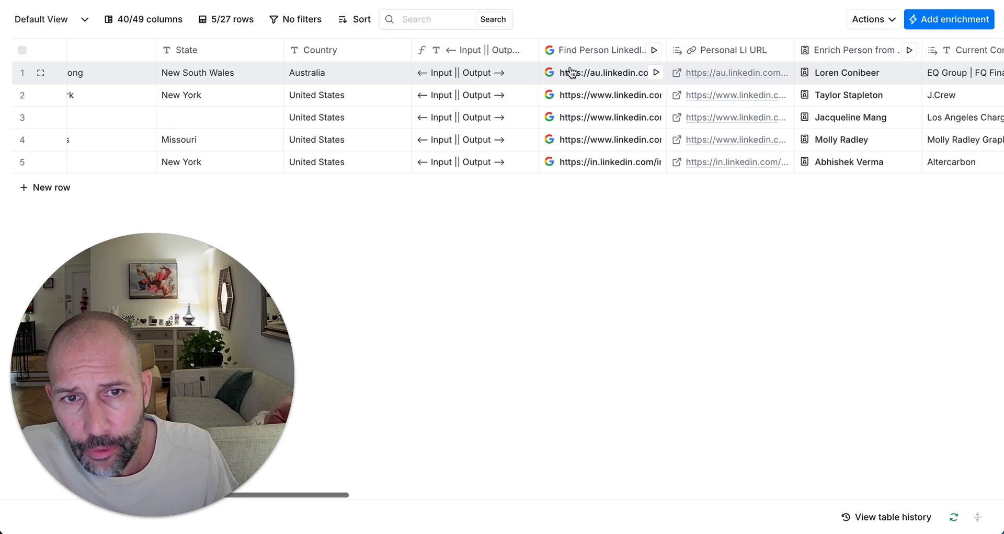
Step: Review the Find Person LinkedIn URL search query, then move on to the enriched profile and company columns
{"action": "left_click", "coordinate": [604, 51]}
{"action": "left_click", "coordinate": [617, 109]}
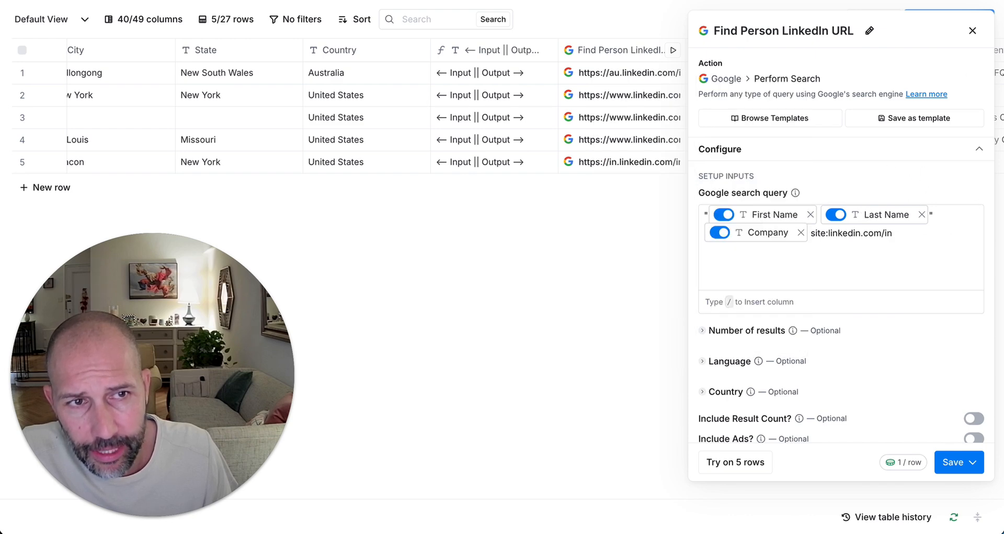
{"action": "left_click", "coordinate": [978, 32]}
{"action": "scroll", "coordinate": [556, 80], "scroll_direction": "right", "scroll_amount": 4}
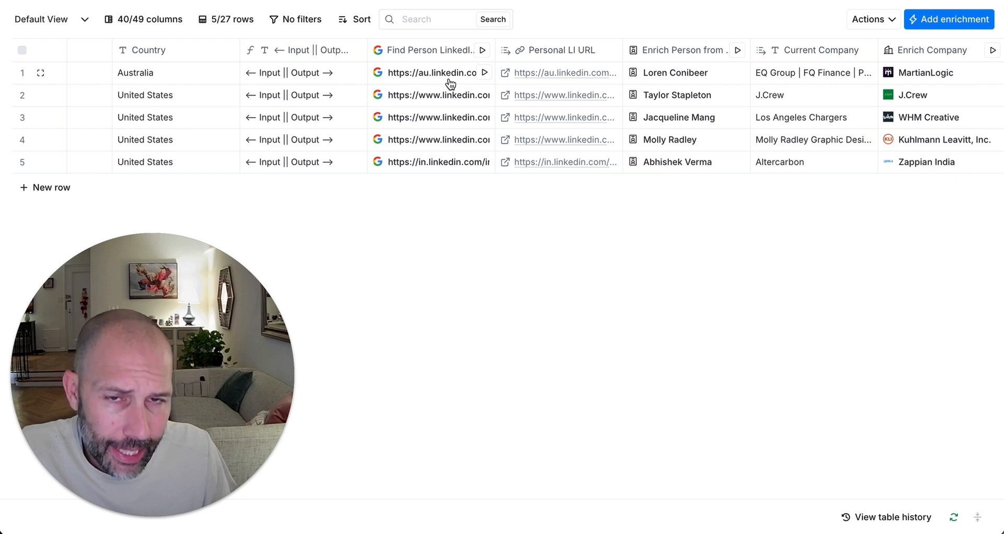
{"action": "scroll", "coordinate": [450, 78], "scroll_direction": "right", "scroll_amount": 4}
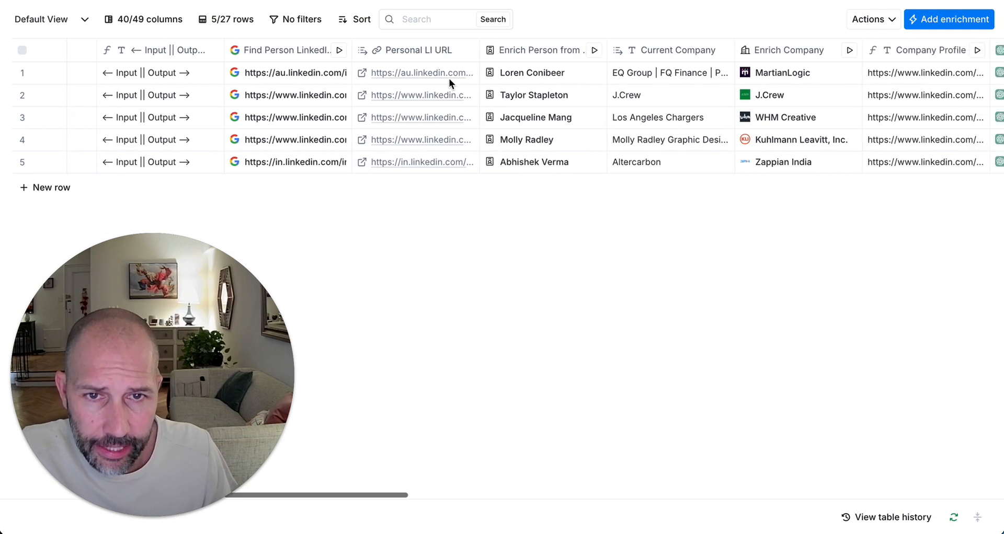
{"action": "left_click", "coordinate": [497, 79]}
{"action": "scroll", "coordinate": [884, 288], "scroll_direction": "down", "scroll_amount": 3}
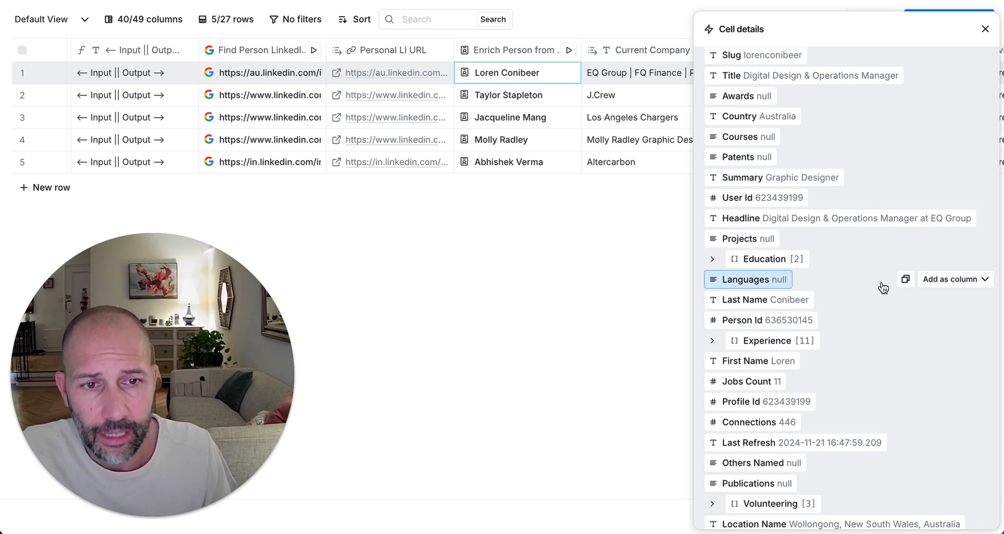
{"action": "scroll", "coordinate": [883, 287], "scroll_direction": "up", "scroll_amount": 1}
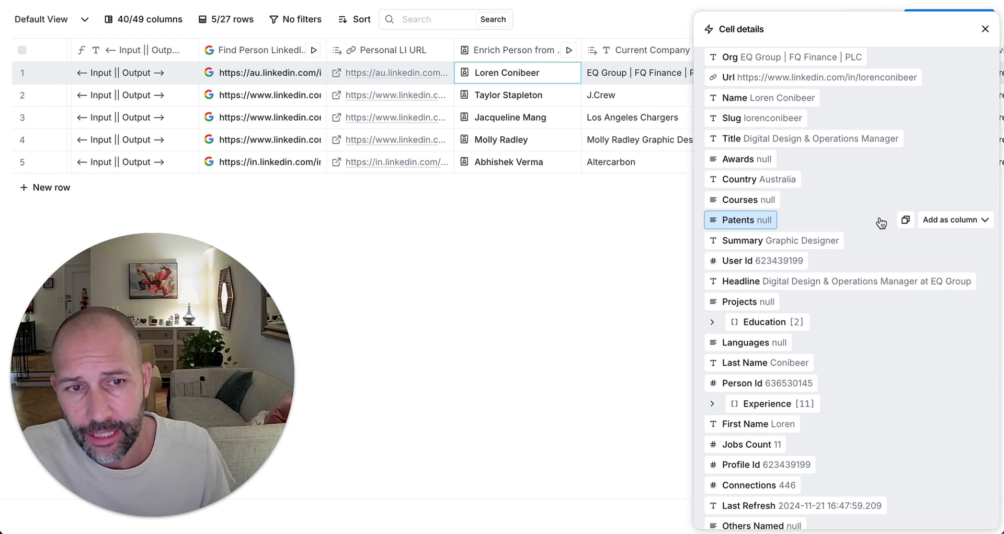
{"action": "left_click", "coordinate": [797, 409]}
{"action": "scroll", "coordinate": [820, 368], "scroll_direction": "down", "scroll_amount": 2}
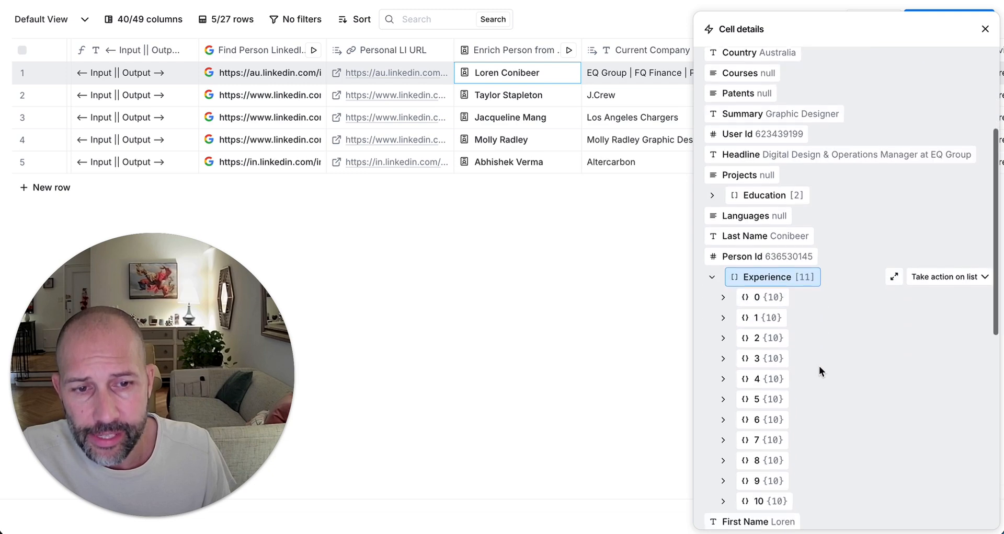
{"action": "left_click", "coordinate": [782, 306]}
{"action": "scroll", "coordinate": [782, 302], "scroll_direction": "down", "scroll_amount": 2}
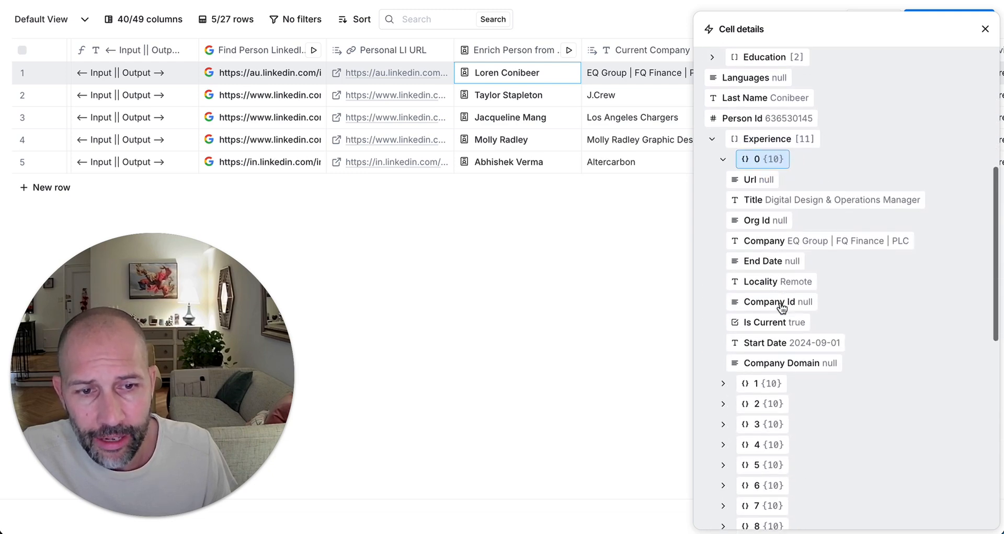
{"action": "left_click", "coordinate": [786, 372]}
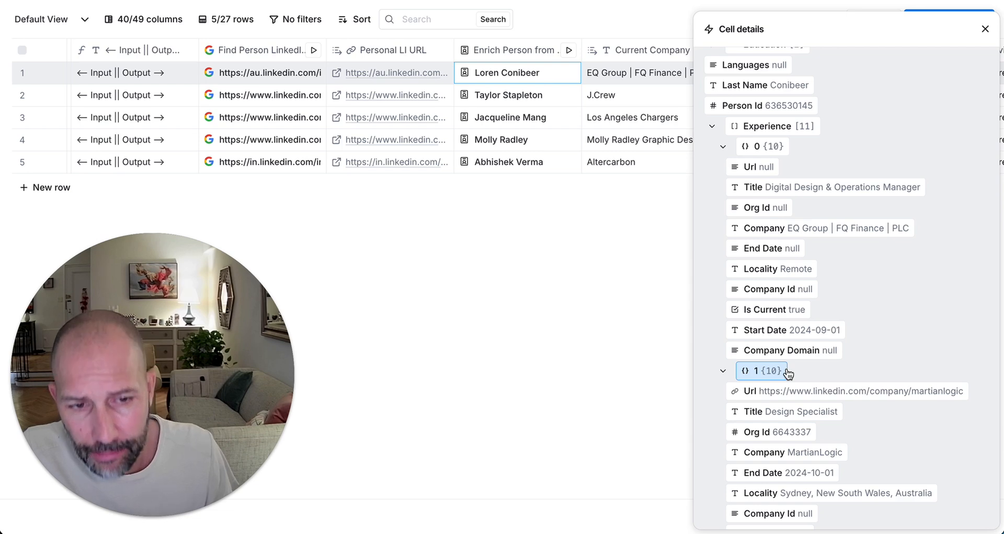
{"action": "scroll", "coordinate": [788, 375], "scroll_direction": "down", "scroll_amount": 1}
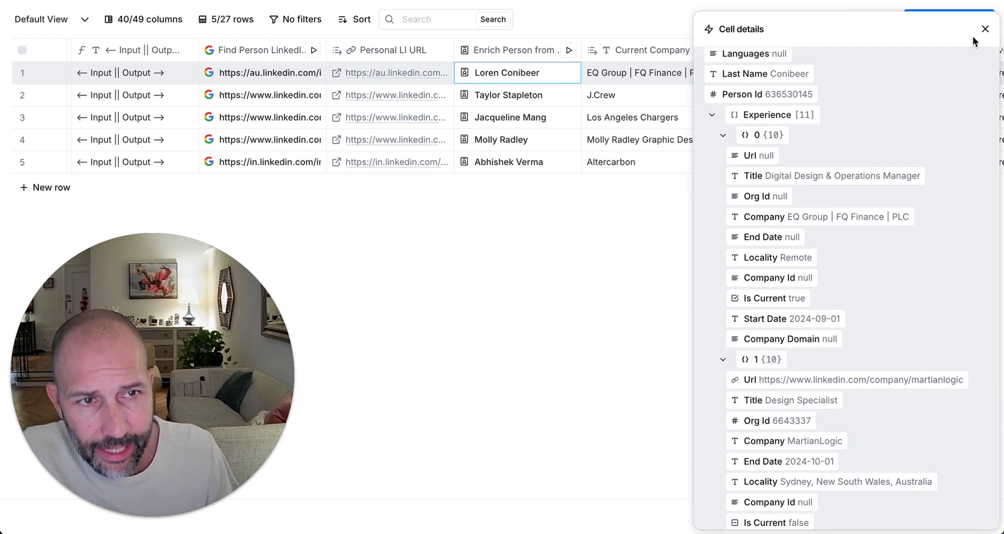
{"action": "left_click", "coordinate": [985, 28]}
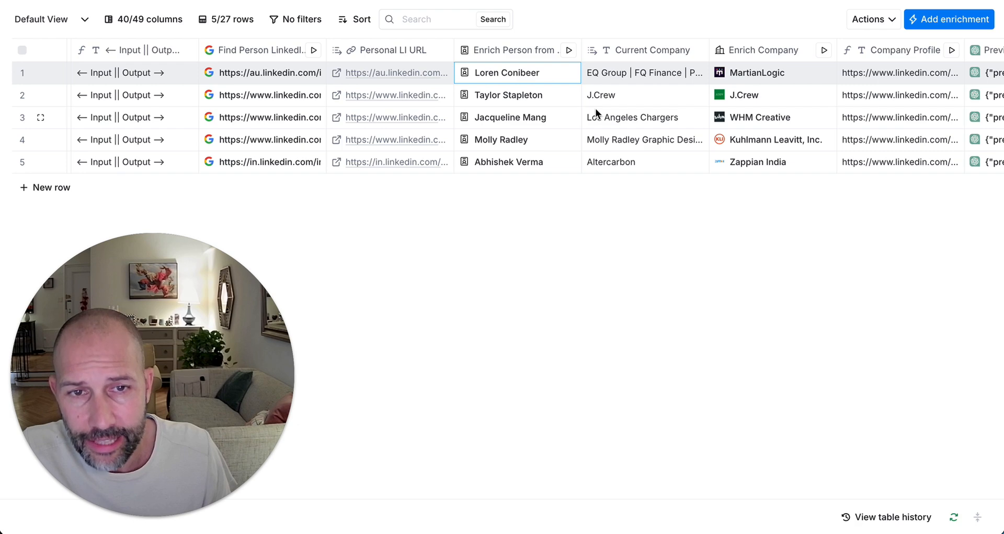
Step: Review the Previous Employer + Title column's settings
{"action": "scroll", "coordinate": [595, 108], "scroll_direction": "right", "scroll_amount": 10}
{"action": "scroll", "coordinate": [597, 103], "scroll_direction": "right", "scroll_amount": 1}
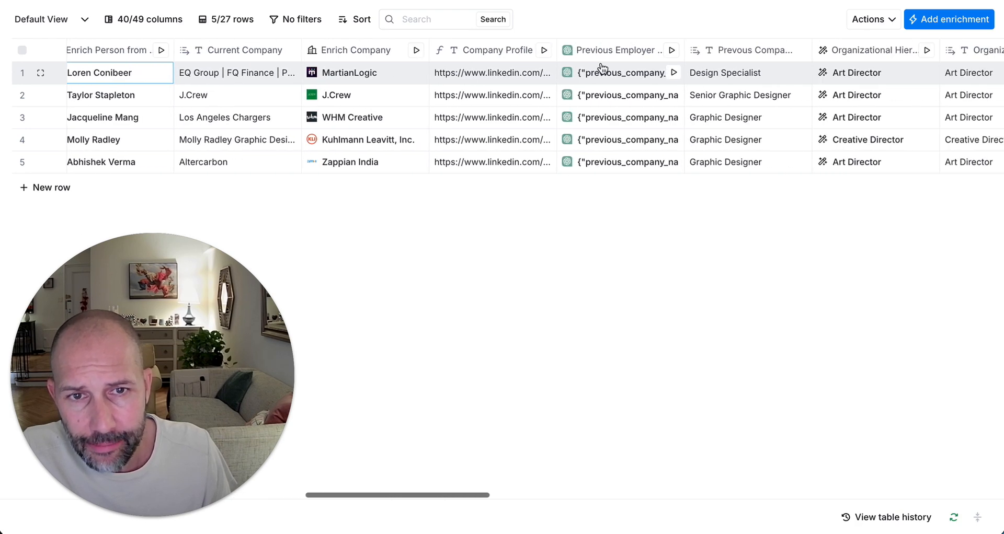
{"action": "left_click", "coordinate": [604, 52]}
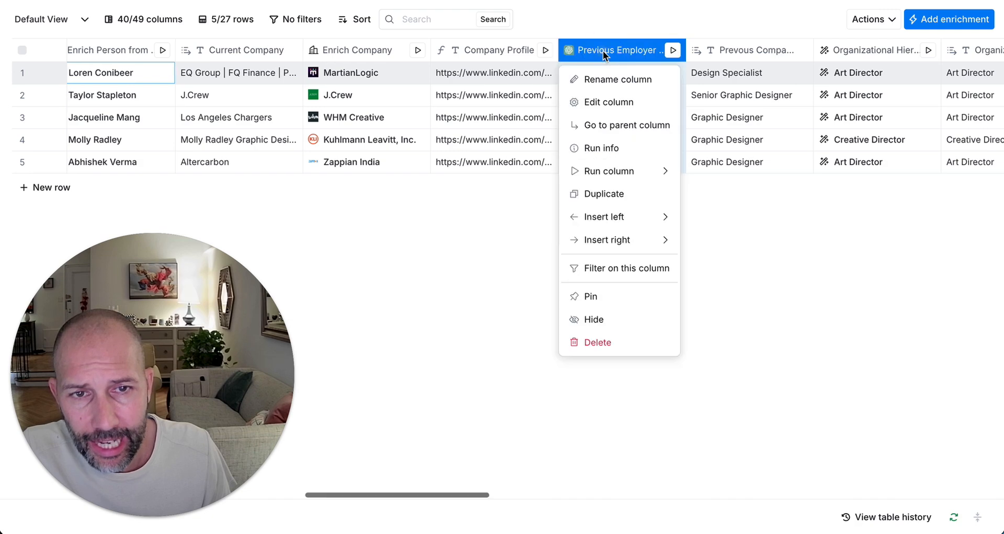
{"action": "left_click", "coordinate": [610, 101]}
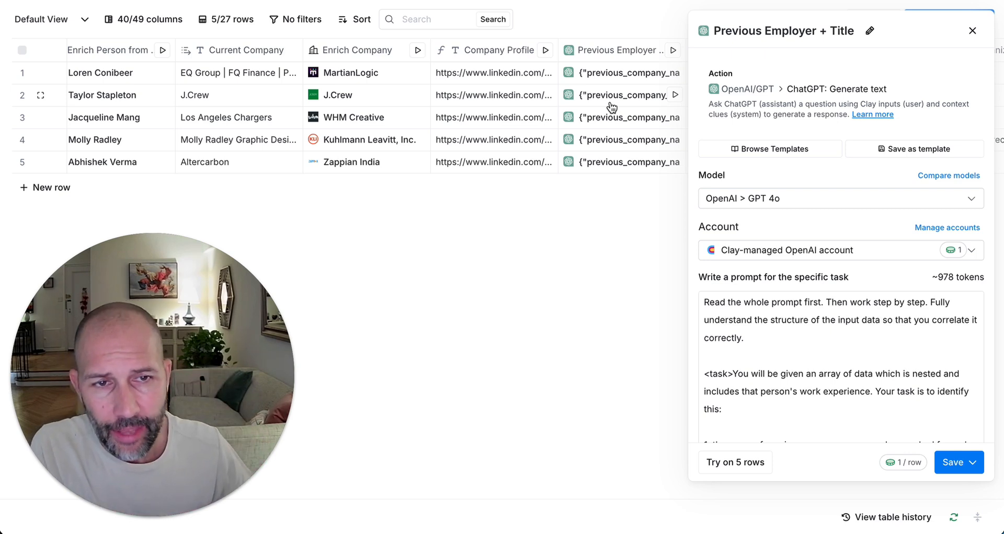
{"action": "scroll", "coordinate": [763, 389], "scroll_direction": "down", "scroll_amount": 4}
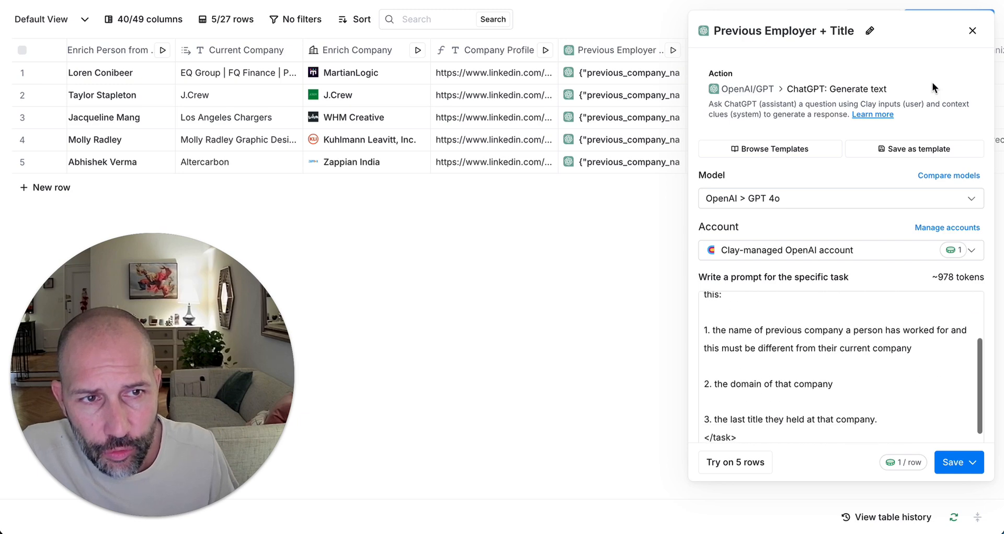
{"action": "left_click", "coordinate": [971, 31]}
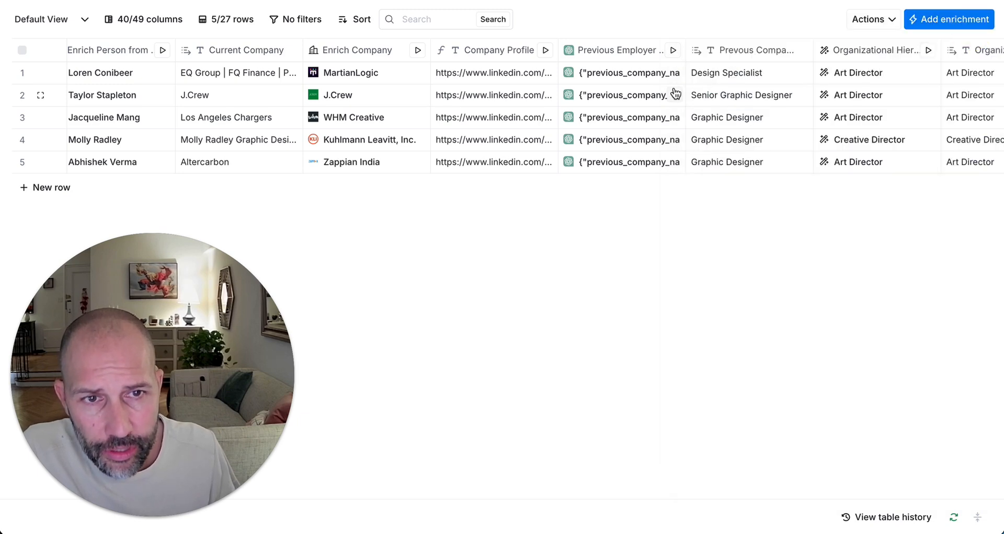
Step: Inspect the first row's previous-employer result in Cell details, then close it
{"action": "scroll", "coordinate": [689, 209], "scroll_direction": "right", "scroll_amount": 6}
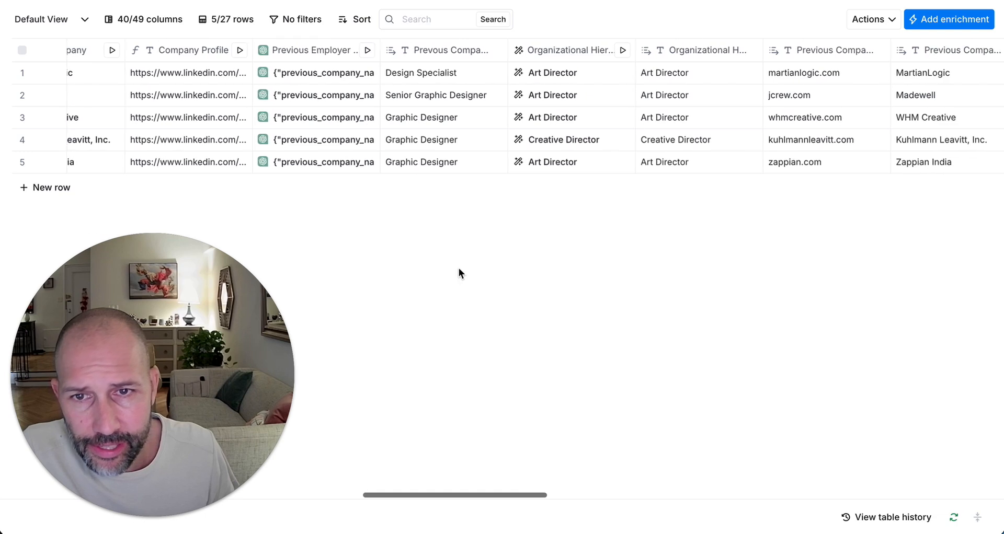
{"action": "scroll", "coordinate": [466, 273], "scroll_direction": "left", "scroll_amount": 2}
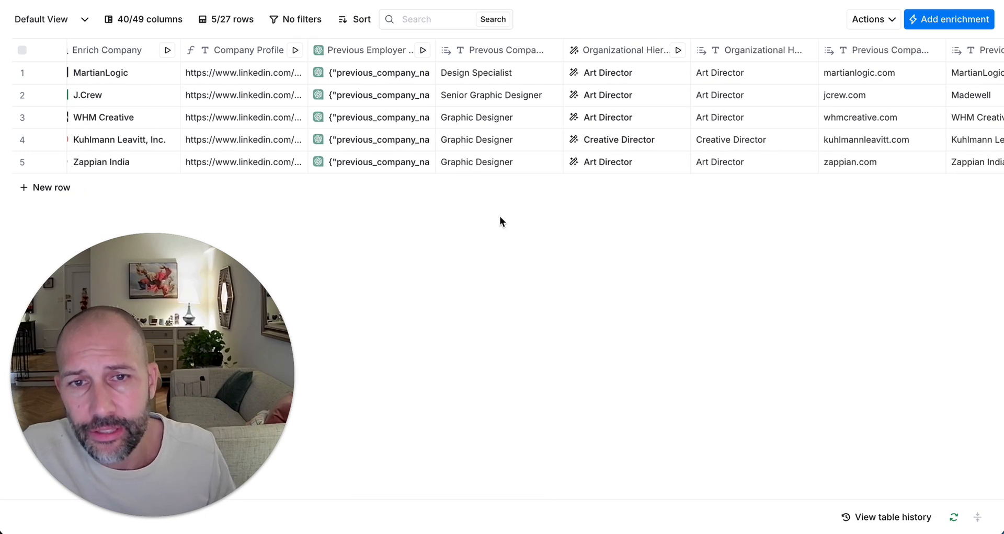
{"action": "left_click", "coordinate": [368, 79]}
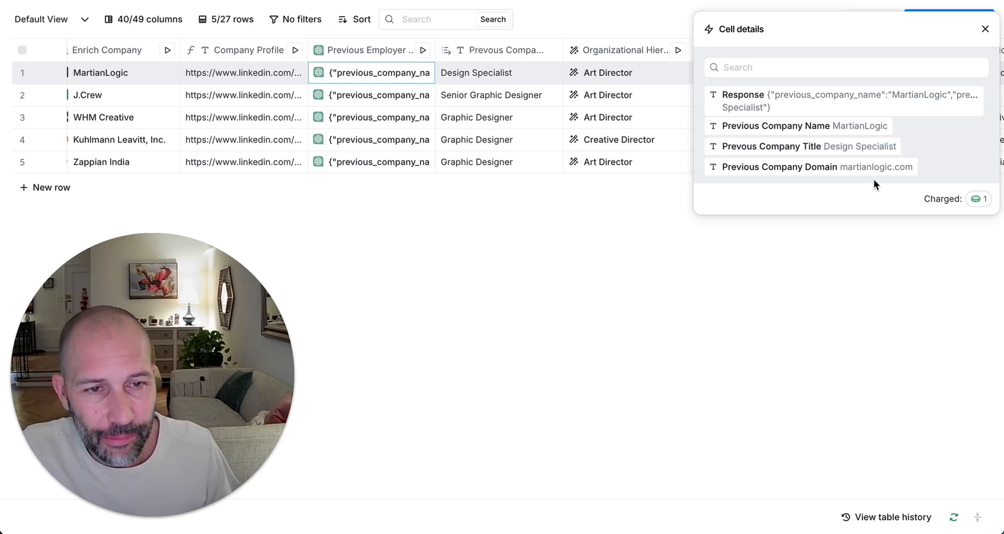
{"action": "left_click", "coordinate": [985, 29]}
{"action": "scroll", "coordinate": [676, 139], "scroll_direction": "right", "scroll_amount": 15}
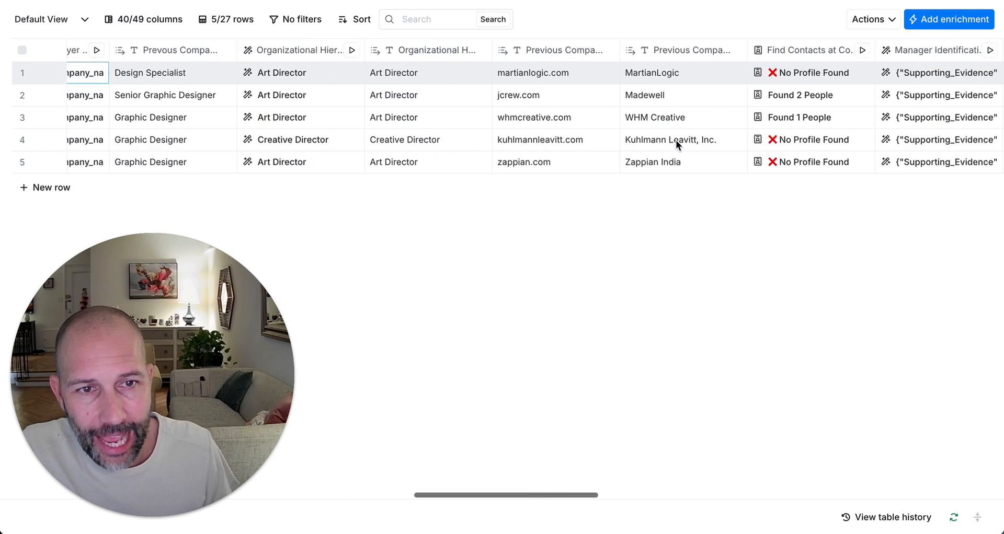
{"action": "scroll", "coordinate": [675, 139], "scroll_direction": "right", "scroll_amount": 10}
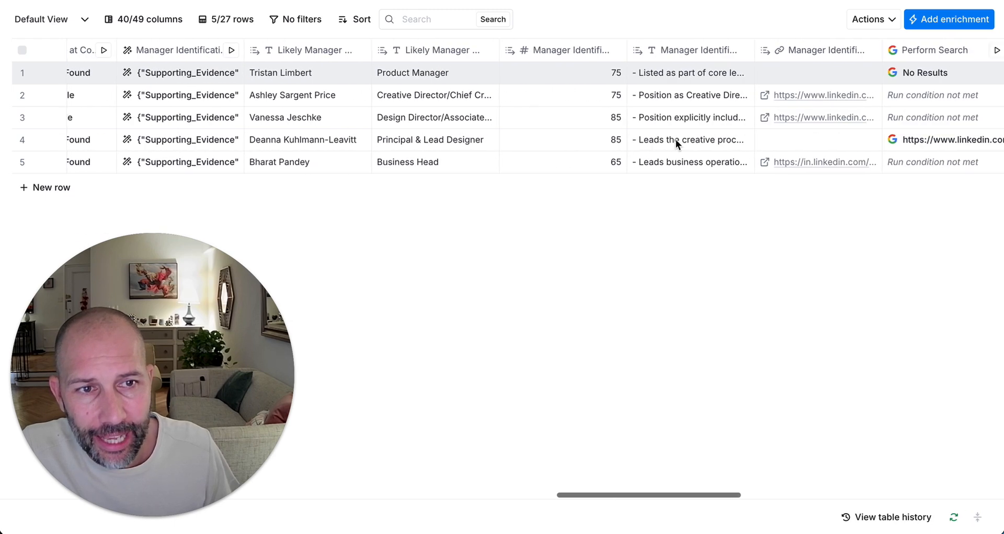
{"action": "scroll", "coordinate": [675, 139], "scroll_direction": "left", "scroll_amount": 10}
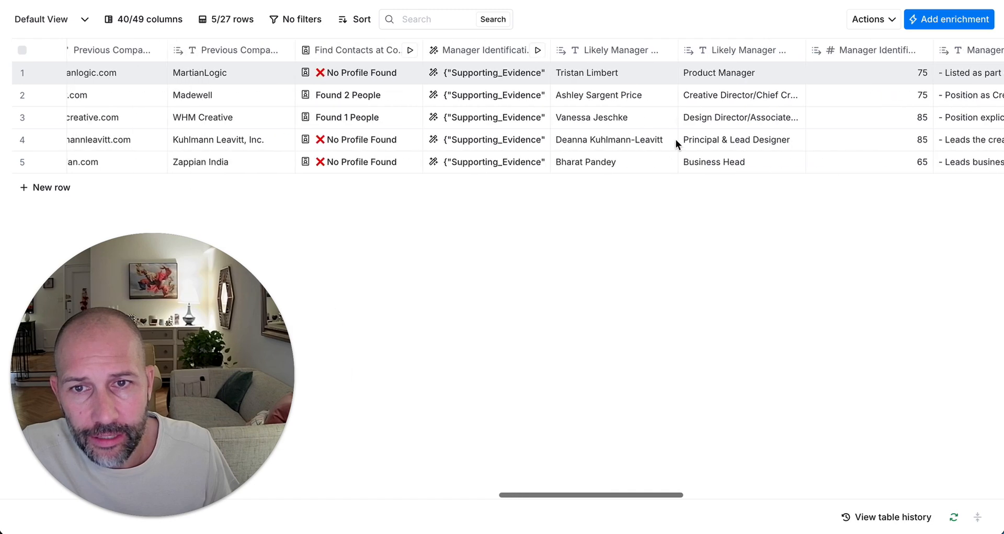
{"action": "scroll", "coordinate": [675, 139], "scroll_direction": "left", "scroll_amount": 2}
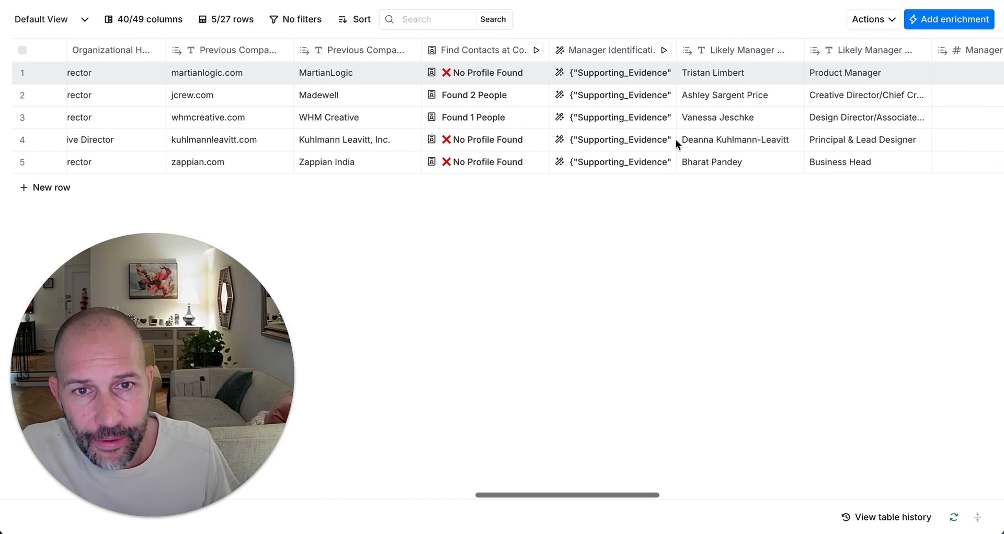
{"action": "left_click", "coordinate": [608, 49]}
{"action": "left_click", "coordinate": [625, 100]}
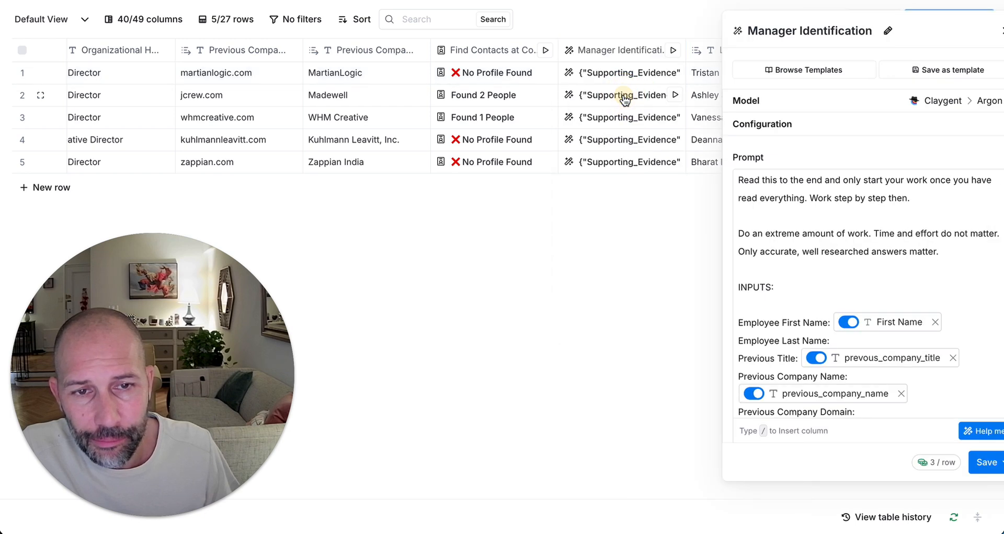
{"action": "scroll", "coordinate": [871, 399], "scroll_direction": "down", "scroll_amount": 3}
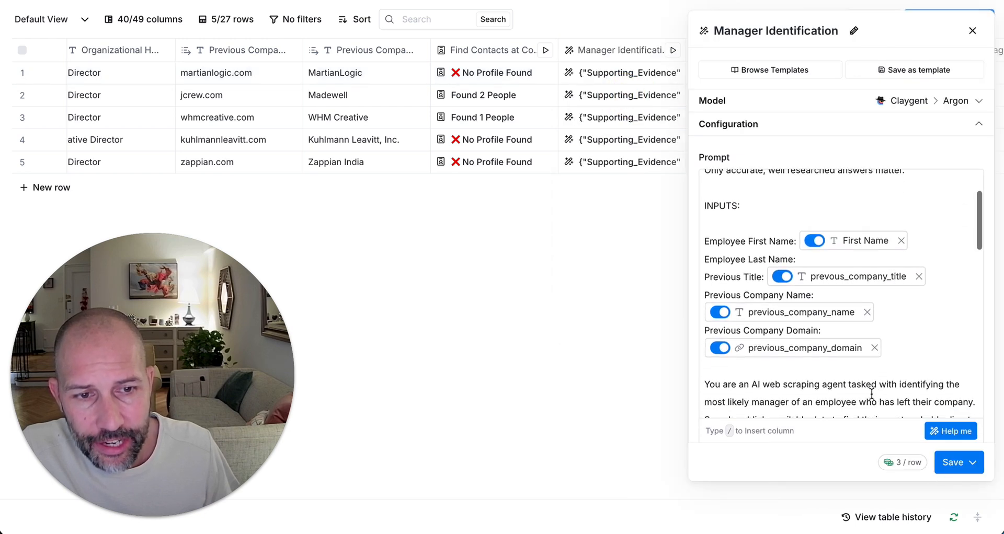
{"action": "scroll", "coordinate": [872, 394], "scroll_direction": "down", "scroll_amount": 4}
{"action": "scroll", "coordinate": [874, 392], "scroll_direction": "down", "scroll_amount": 1}
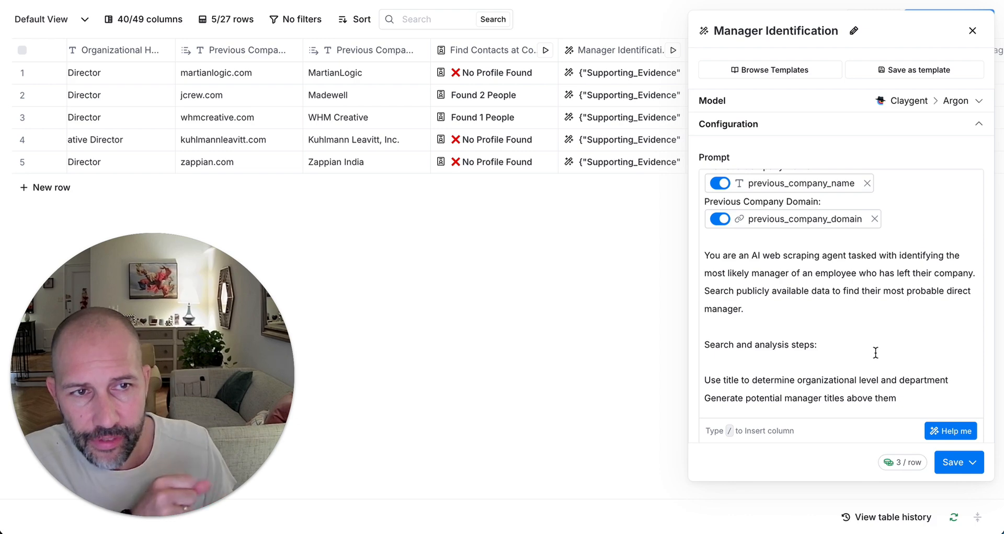
{"action": "left_click", "coordinate": [971, 31]}
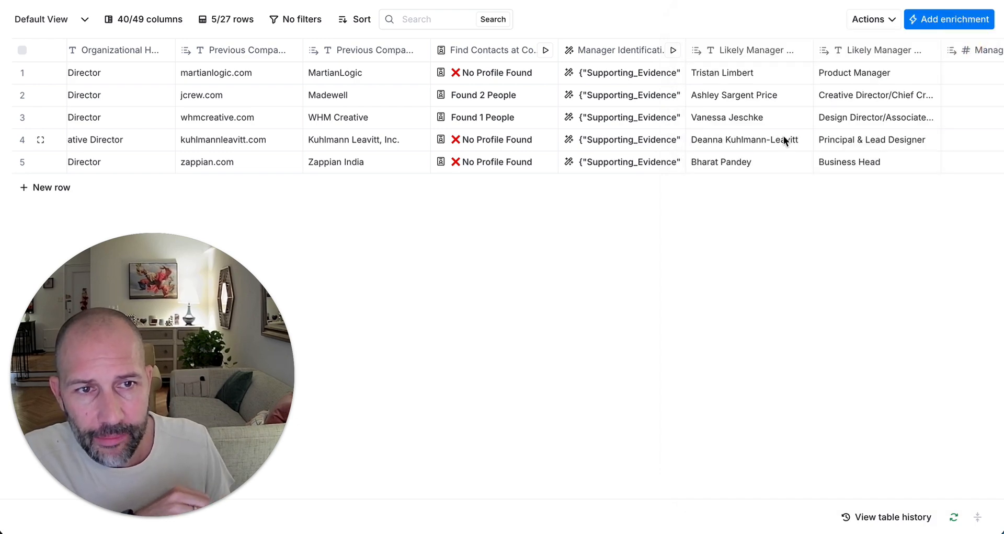
{"action": "scroll", "coordinate": [783, 136], "scroll_direction": "right", "scroll_amount": 1}
{"action": "scroll", "coordinate": [783, 136], "scroll_direction": "left", "scroll_amount": 10}
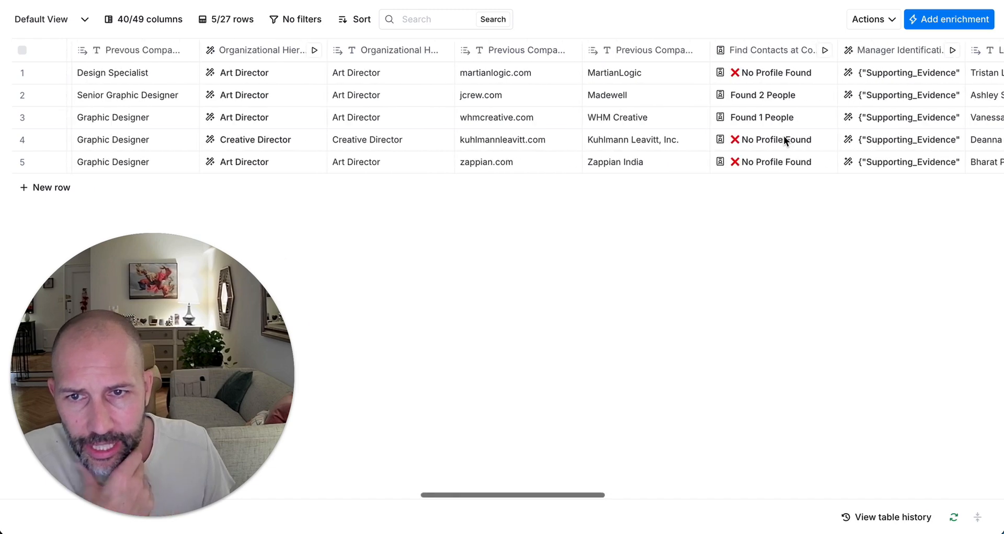
{"action": "scroll", "coordinate": [783, 136], "scroll_direction": "left", "scroll_amount": 8}
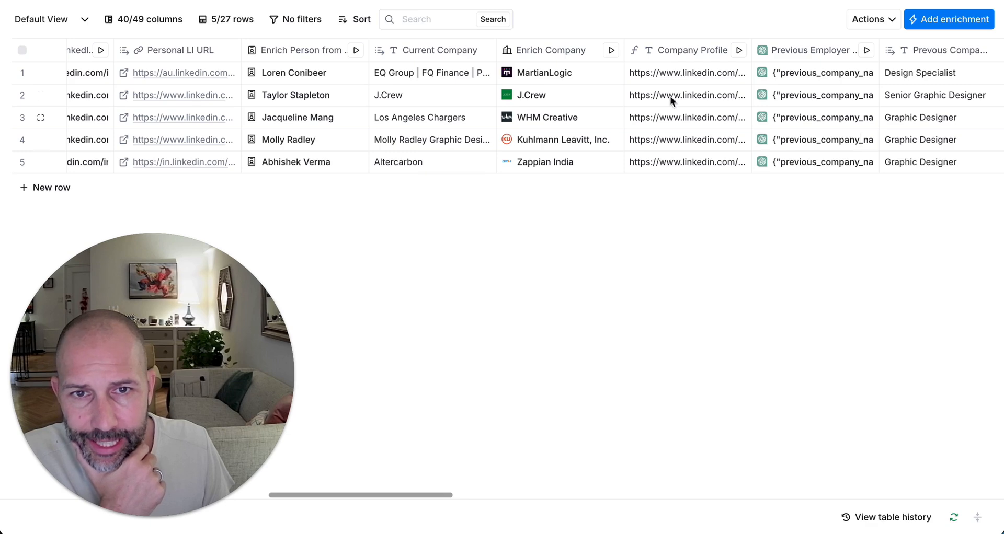
{"action": "scroll", "coordinate": [643, 85], "scroll_direction": "right", "scroll_amount": 12}
{"action": "scroll", "coordinate": [644, 85], "scroll_direction": "right", "scroll_amount": 3}
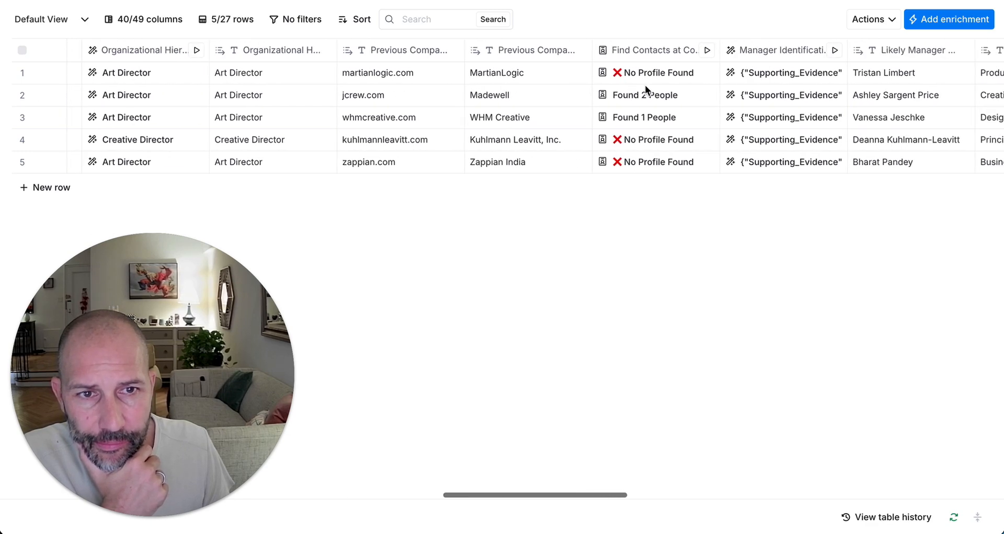
{"action": "left_click", "coordinate": [656, 56]}
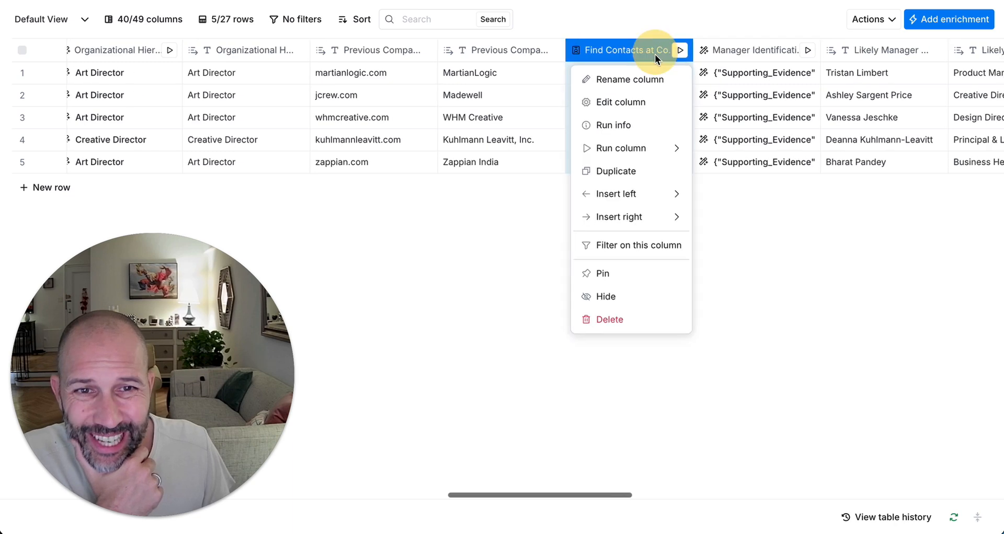
{"action": "left_click", "coordinate": [647, 101]}
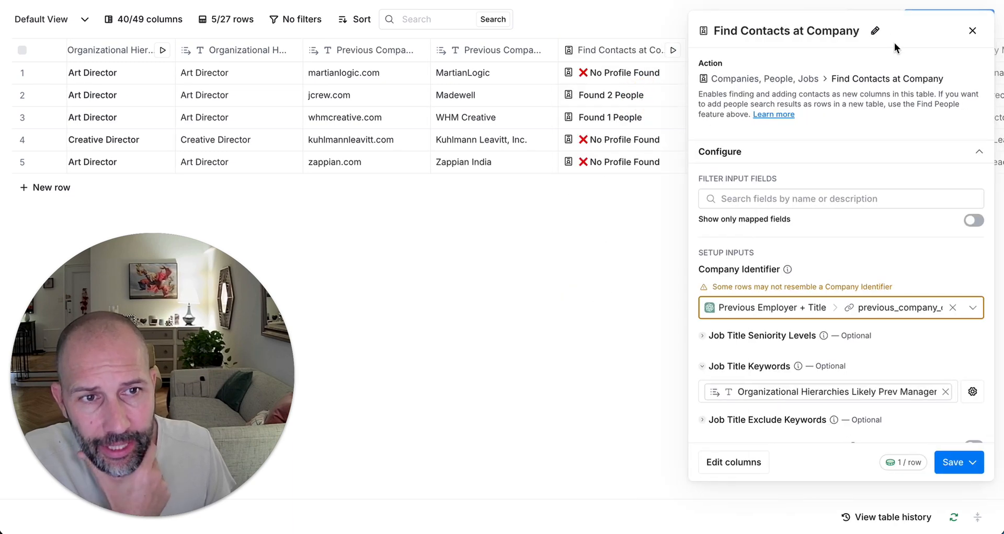
{"action": "mouse_move", "coordinate": [776, 314]}
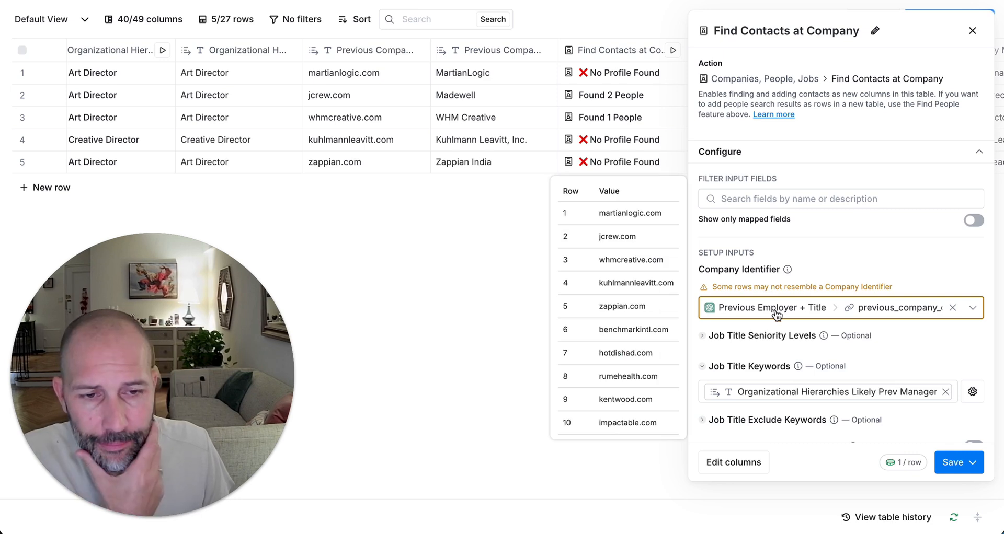
{"action": "mouse_move", "coordinate": [836, 401]}
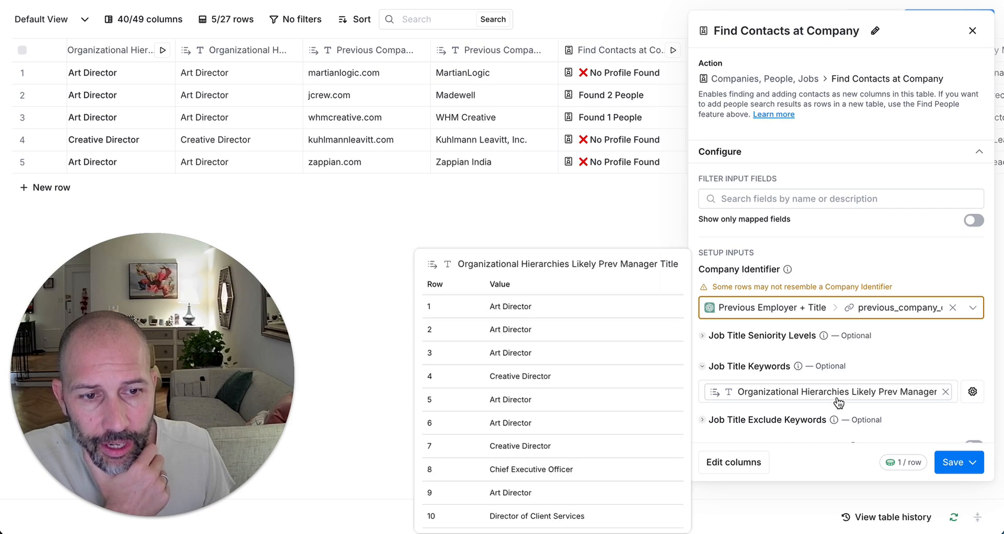
{"action": "left_click", "coordinate": [971, 31]}
{"action": "scroll", "coordinate": [755, 155], "scroll_direction": "left", "scroll_amount": 6}
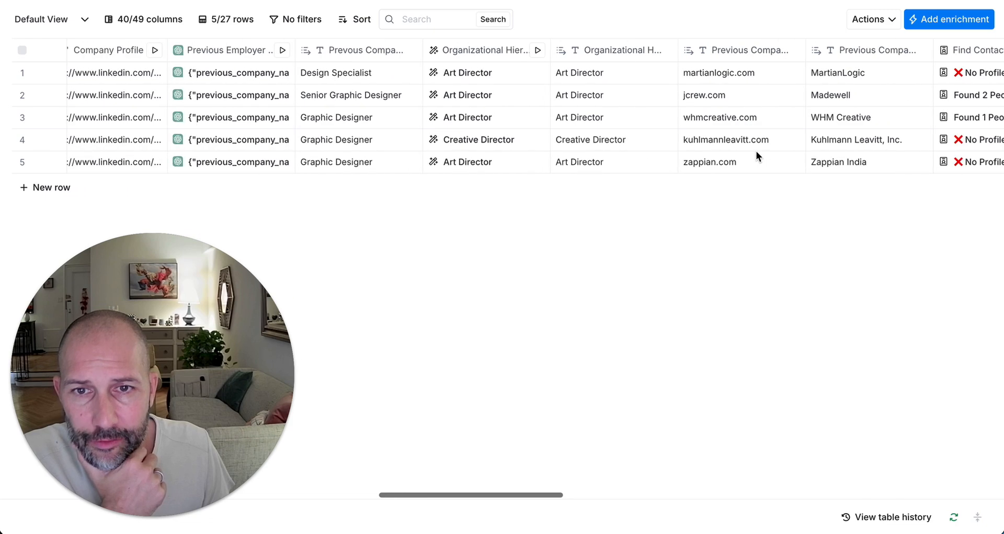
Step: Read through the Organizational Hierarchies column's AI prompt settings
{"action": "left_click", "coordinate": [518, 61]}
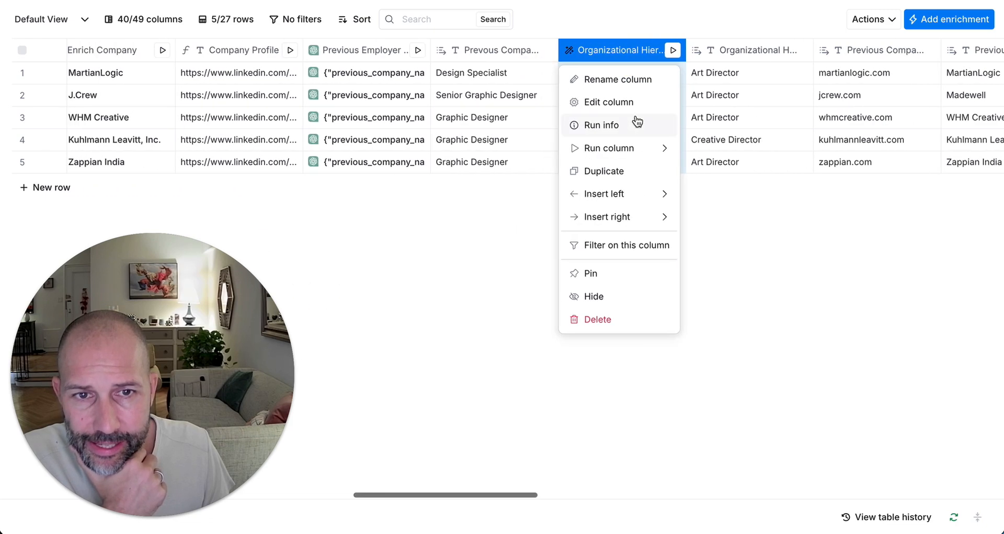
{"action": "left_click", "coordinate": [637, 102]}
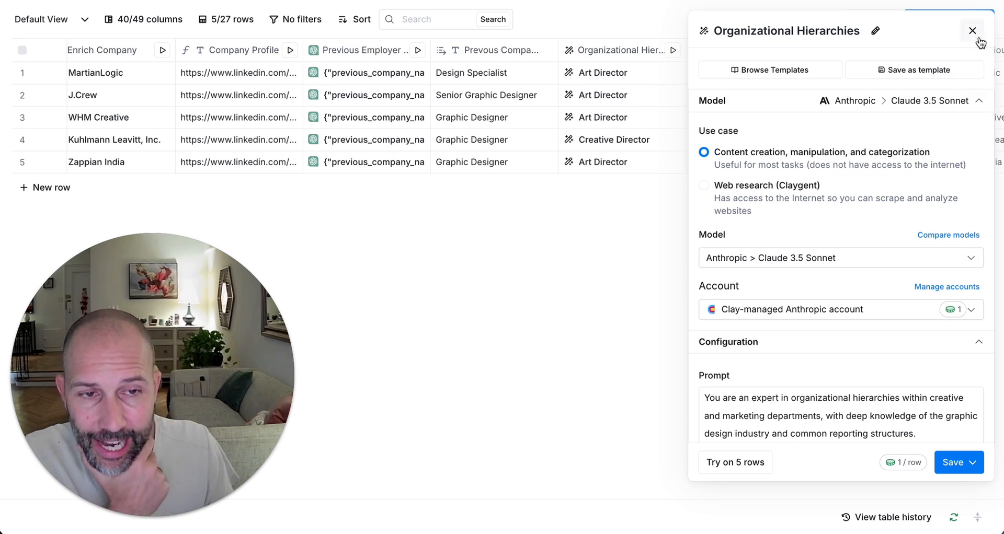
{"action": "scroll", "coordinate": [751, 369], "scroll_direction": "down", "scroll_amount": 2}
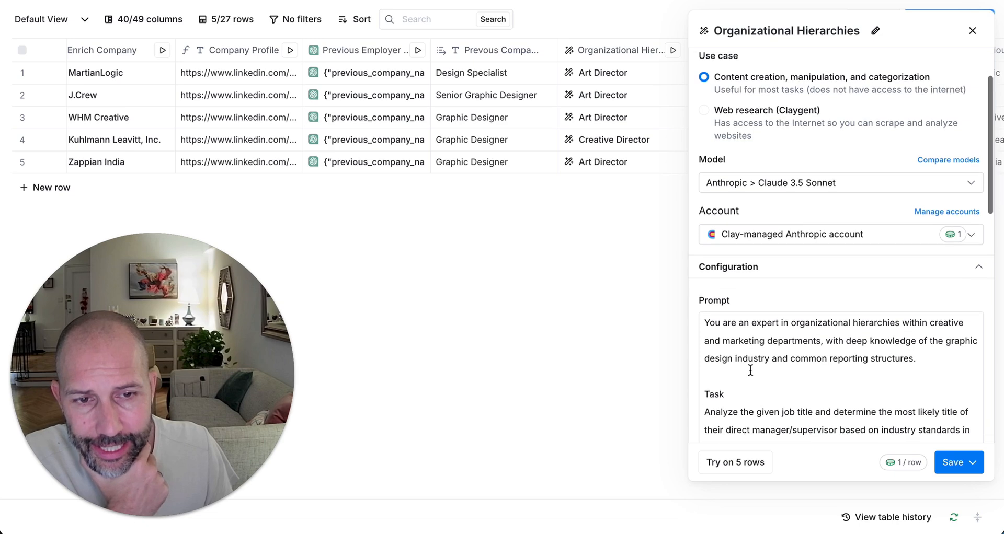
{"action": "scroll", "coordinate": [750, 369], "scroll_direction": "down", "scroll_amount": 3}
{"action": "mouse_move", "coordinate": [784, 396]}
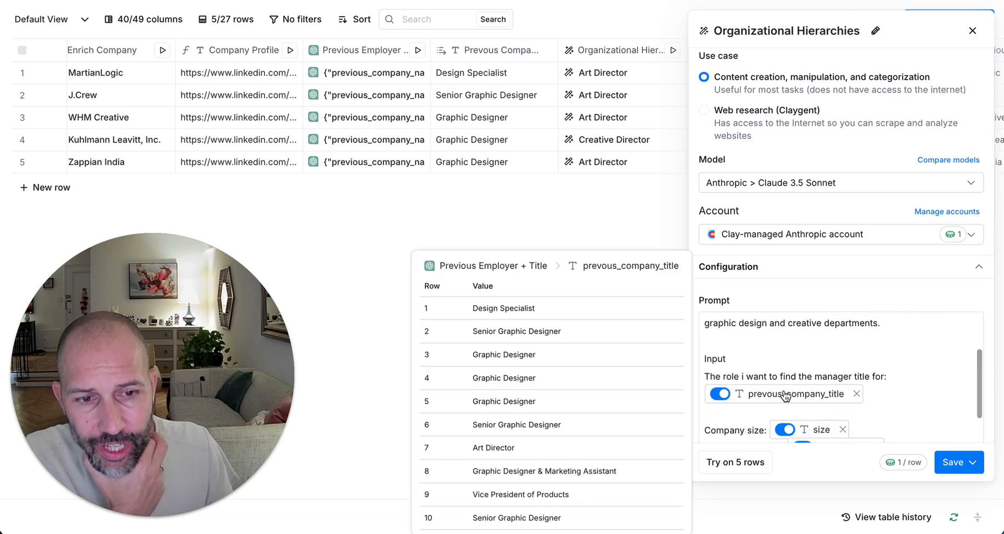
{"action": "scroll", "coordinate": [784, 396], "scroll_direction": "down", "scroll_amount": 2}
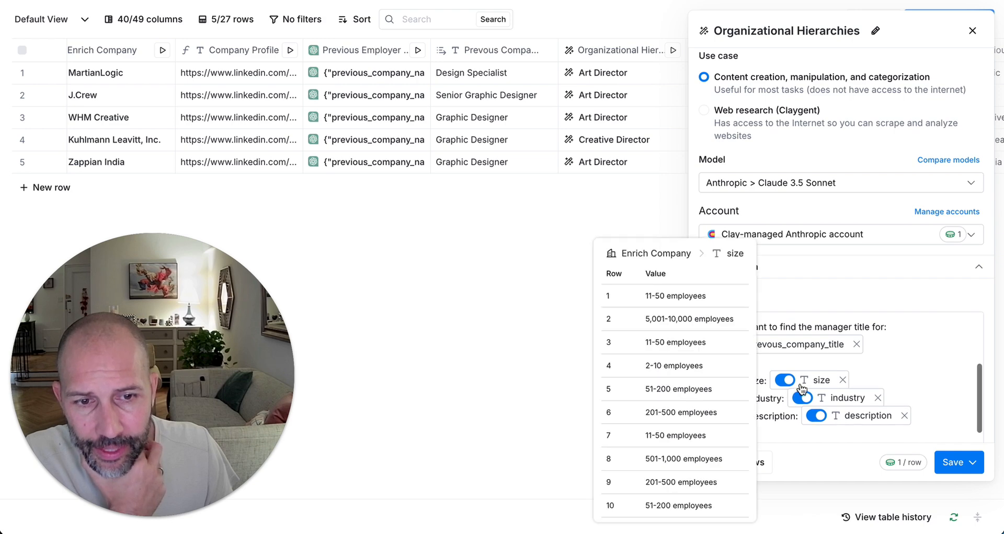
{"action": "mouse_move", "coordinate": [868, 420]}
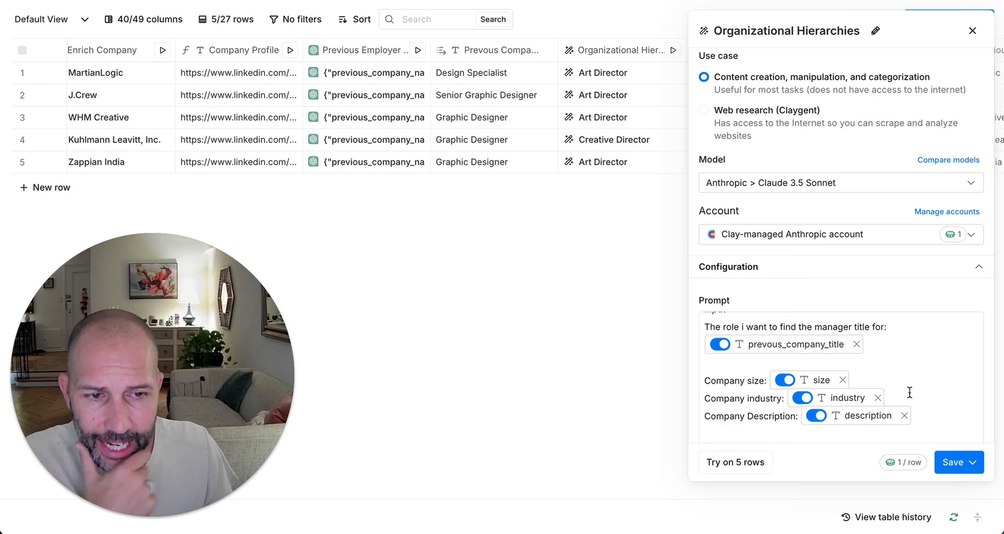
{"action": "scroll", "coordinate": [909, 390], "scroll_direction": "down", "scroll_amount": 4}
{"action": "scroll", "coordinate": [914, 391], "scroll_direction": "up", "scroll_amount": 8}
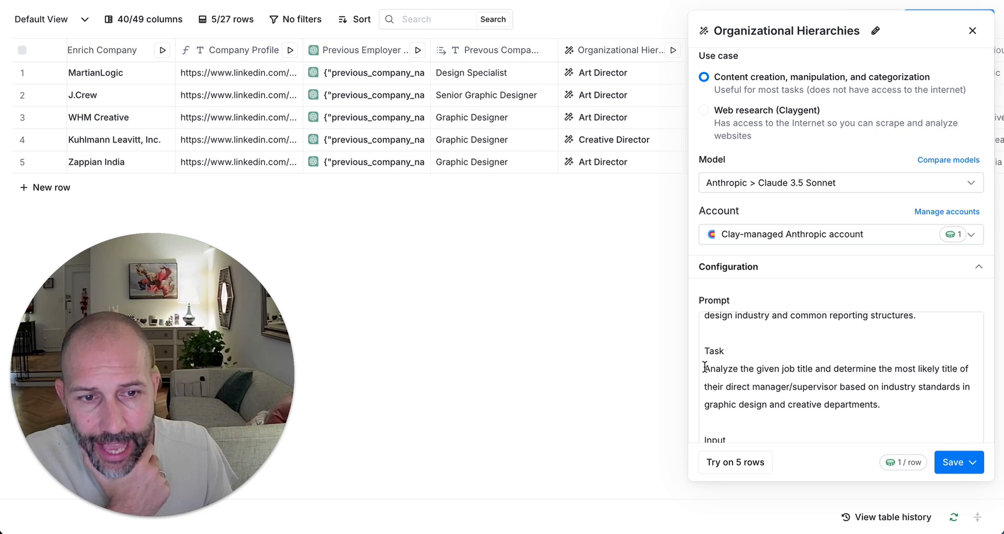
Step: Highlight the prompt's manager-title task sentence, then close the settings and return to the table
{"action": "left_click_drag", "start_coordinate": [705, 369], "coordinate": [888, 400]}
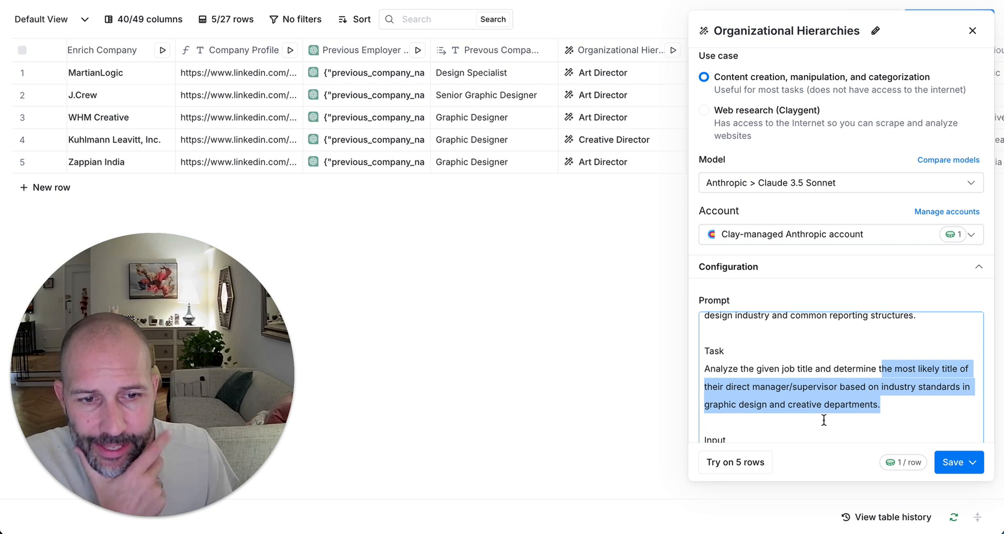
{"action": "left_click", "coordinate": [889, 408]}
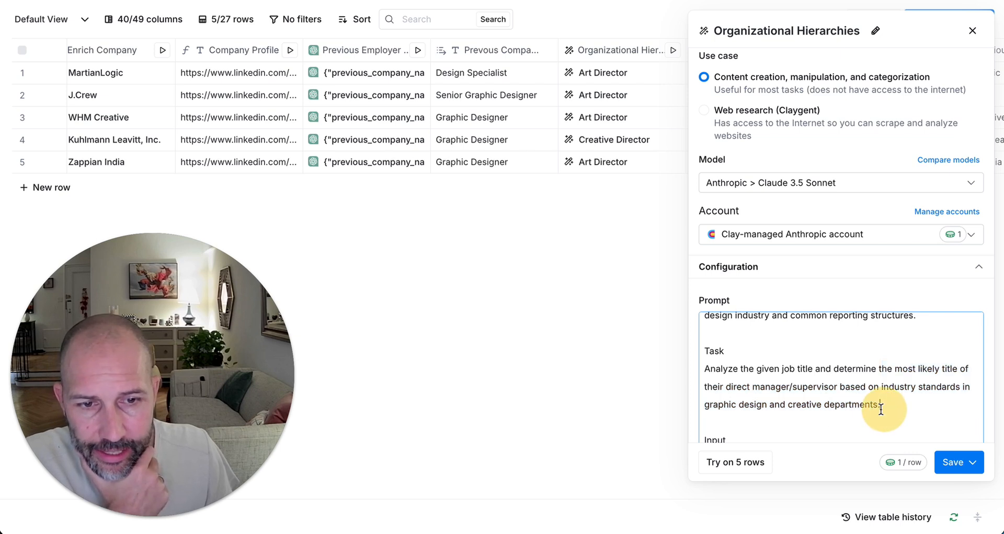
{"action": "left_click", "coordinate": [919, 402]}
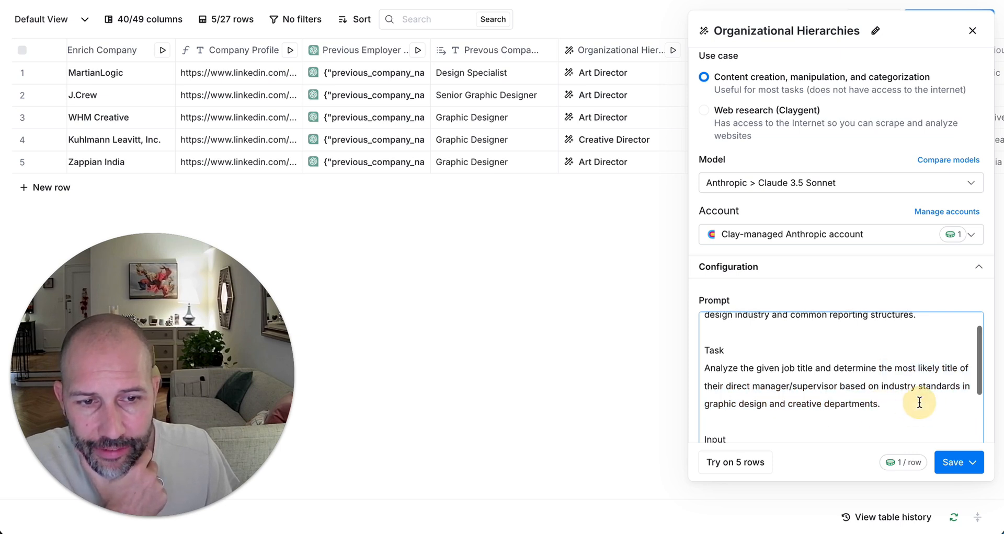
{"action": "left_click", "coordinate": [972, 32]}
{"action": "scroll", "coordinate": [596, 116], "scroll_direction": "left", "scroll_amount": 2}
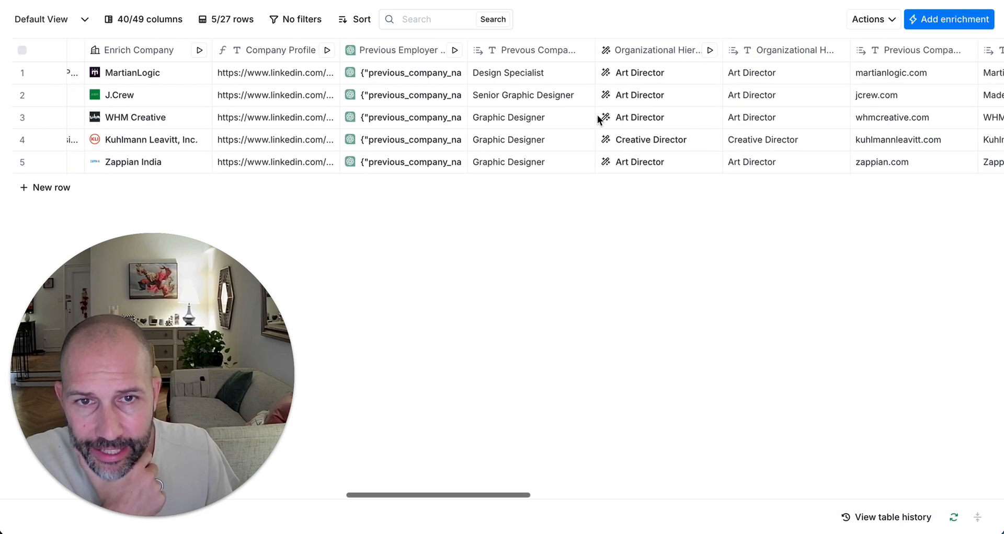
{"action": "left_click", "coordinate": [555, 73]}
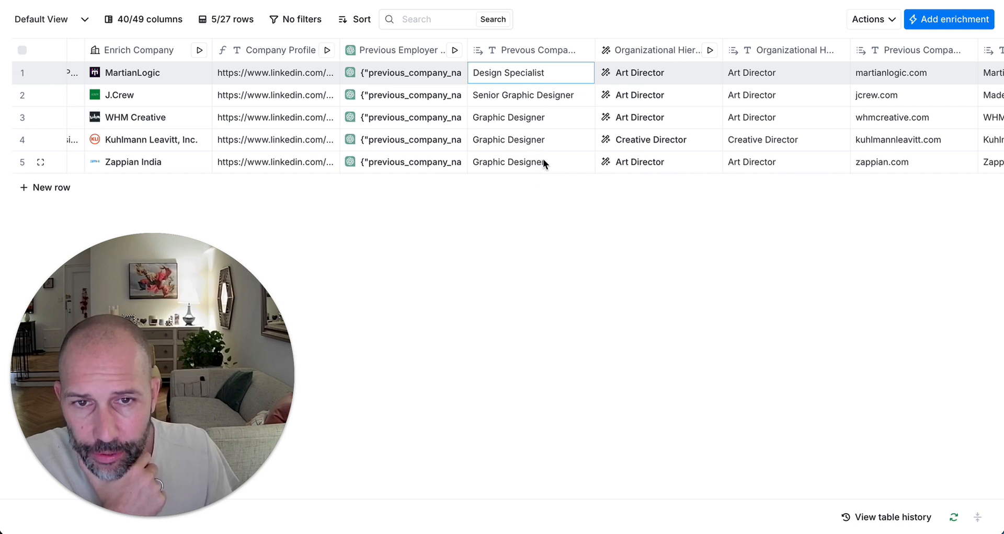
{"action": "left_click_drag", "start_coordinate": [554, 160], "coordinate": [546, 73]}
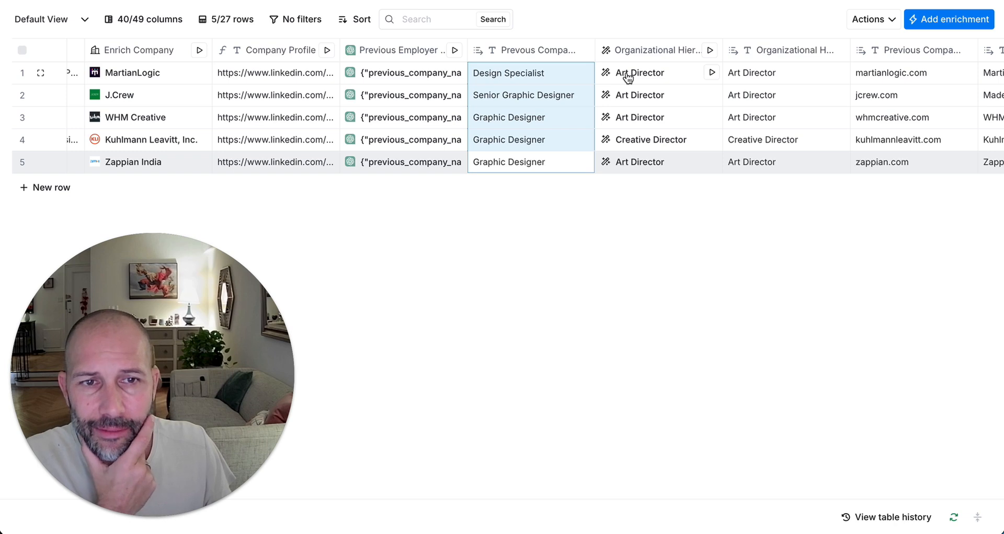
{"action": "left_click_drag", "start_coordinate": [694, 78], "coordinate": [678, 180]}
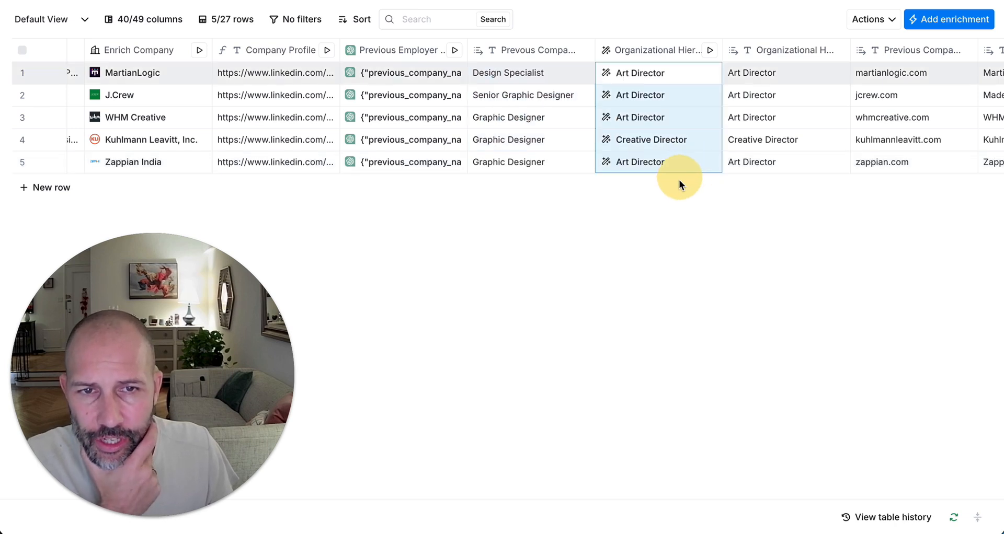
{"action": "left_click", "coordinate": [661, 59]}
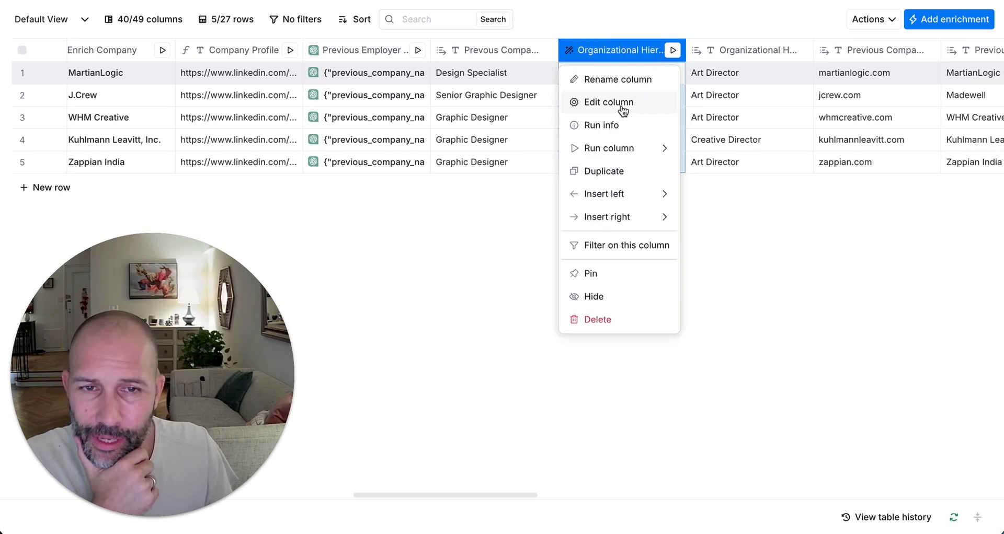
{"action": "left_click", "coordinate": [622, 109]}
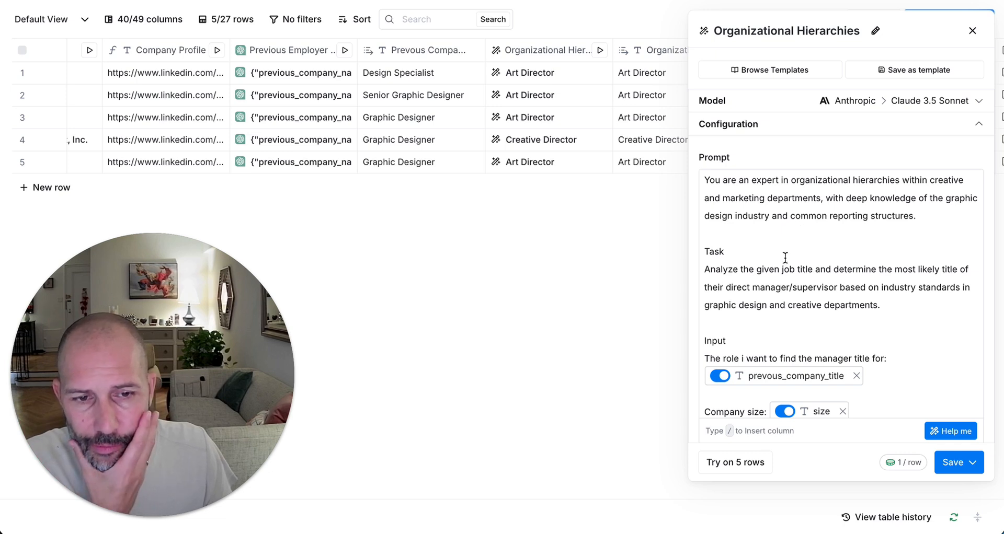
{"action": "scroll", "coordinate": [786, 258], "scroll_direction": "down", "scroll_amount": 2}
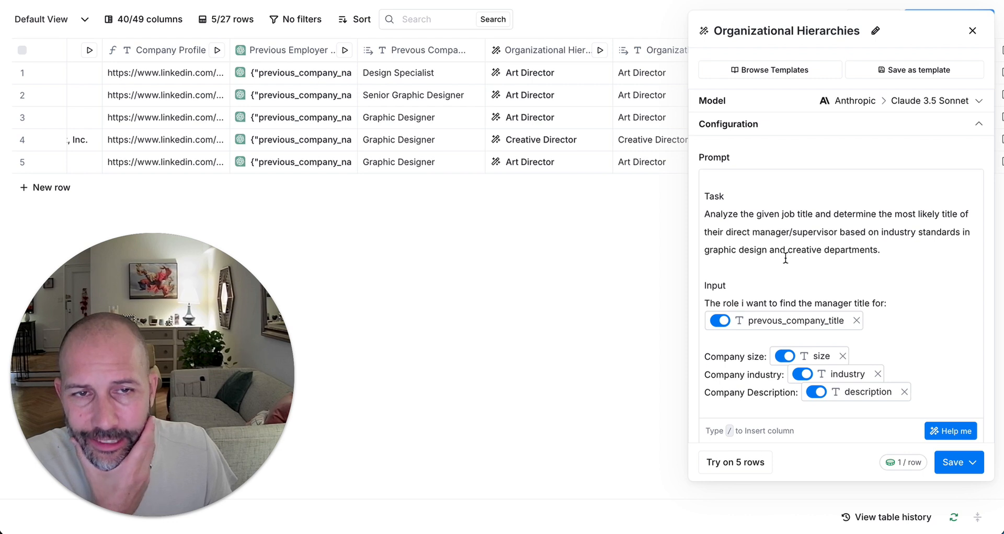
{"action": "scroll", "coordinate": [785, 257], "scroll_direction": "down", "scroll_amount": 3}
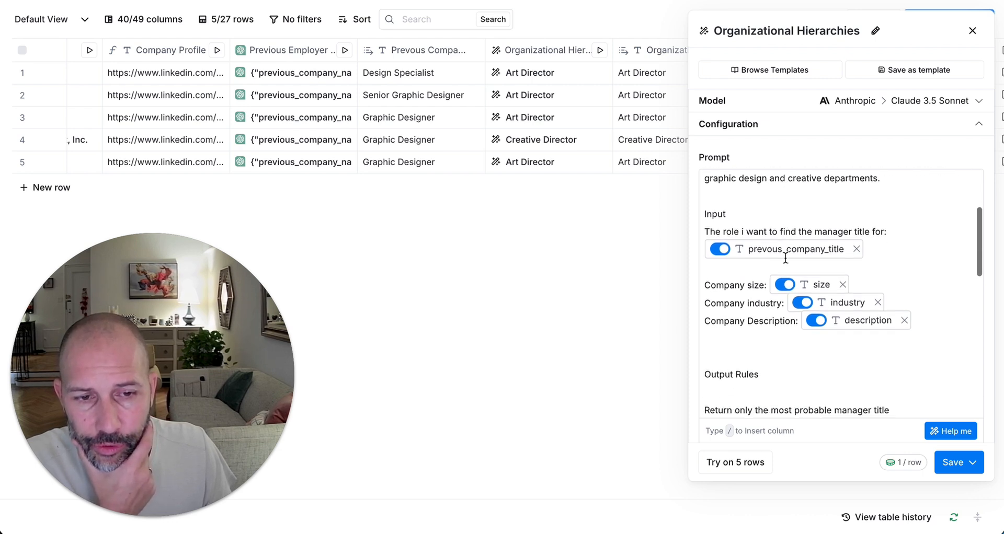
{"action": "scroll", "coordinate": [787, 263], "scroll_direction": "down", "scroll_amount": 2}
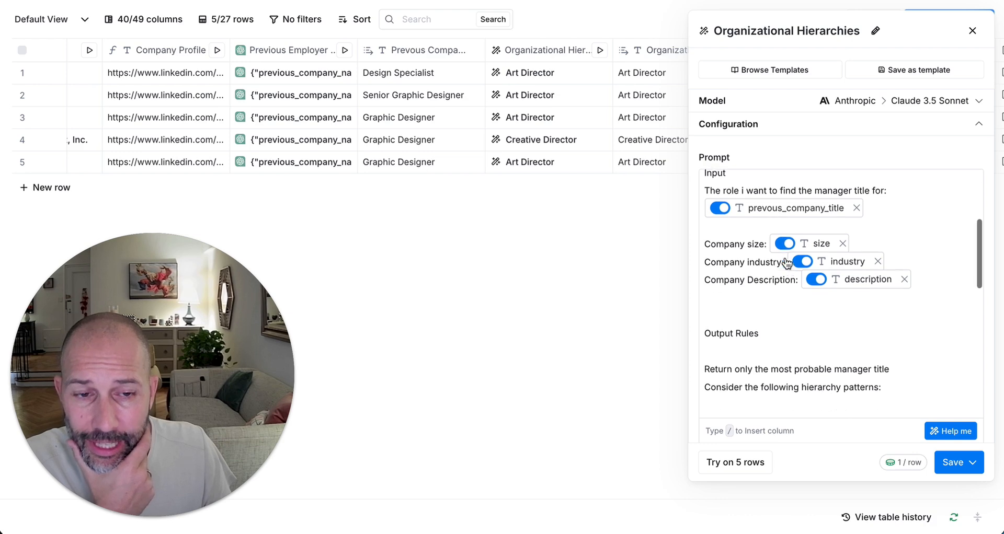
{"action": "scroll", "coordinate": [785, 257], "scroll_direction": "down", "scroll_amount": 6}
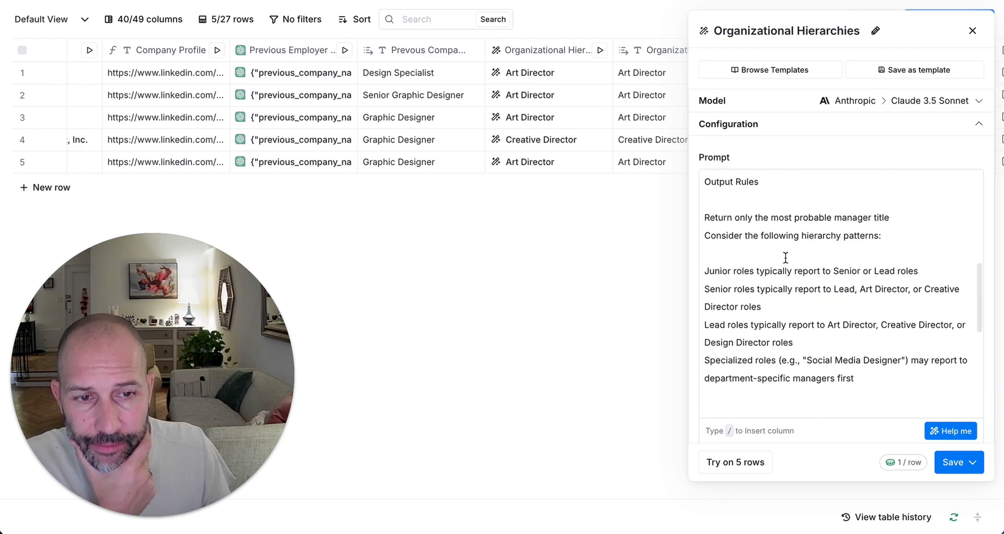
{"action": "scroll", "coordinate": [785, 257], "scroll_direction": "down", "scroll_amount": 2}
{"action": "scroll", "coordinate": [785, 257], "scroll_direction": "down", "scroll_amount": 1}
{"action": "scroll", "coordinate": [785, 257], "scroll_direction": "up", "scroll_amount": 12}
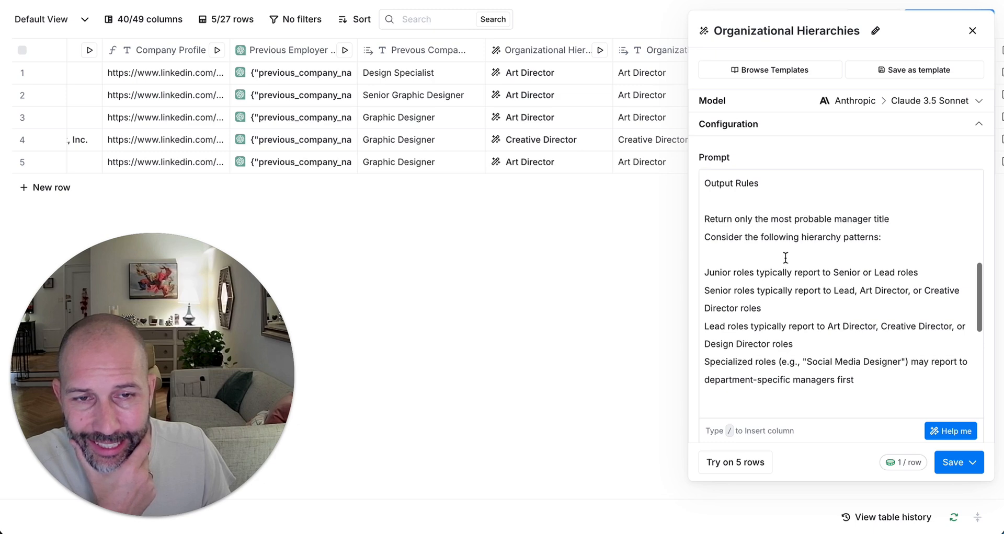
{"action": "scroll", "coordinate": [785, 258], "scroll_direction": "up", "scroll_amount": 2}
{"action": "left_click", "coordinate": [972, 32]}
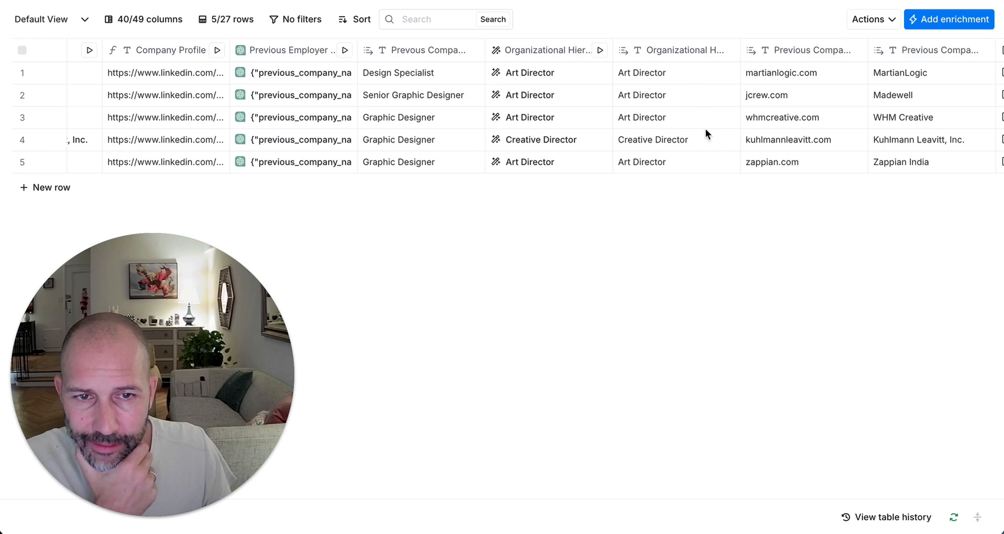
Step: Glance at the Manager Identification column's settings
{"action": "scroll", "coordinate": [714, 230], "scroll_direction": "right", "scroll_amount": 10}
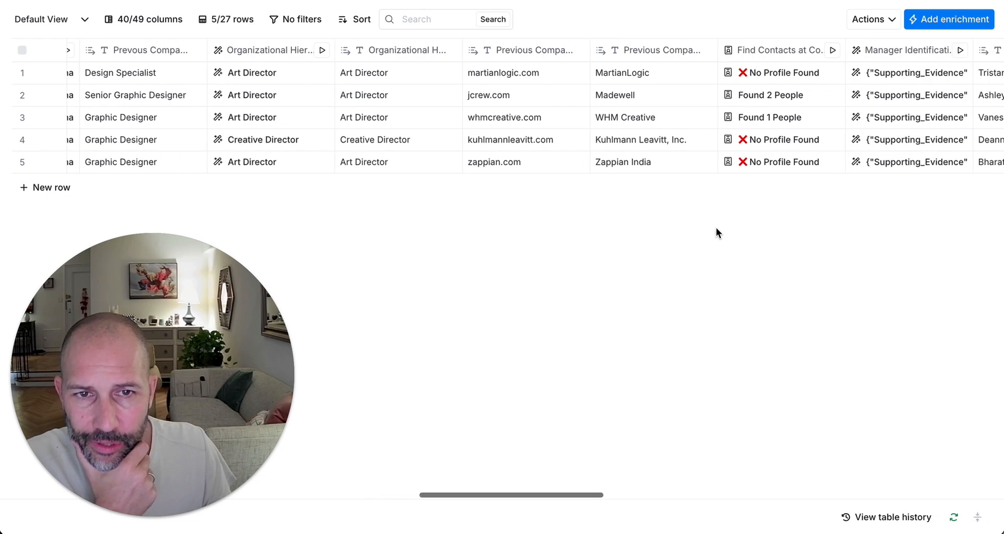
{"action": "scroll", "coordinate": [716, 228], "scroll_direction": "right", "scroll_amount": 8}
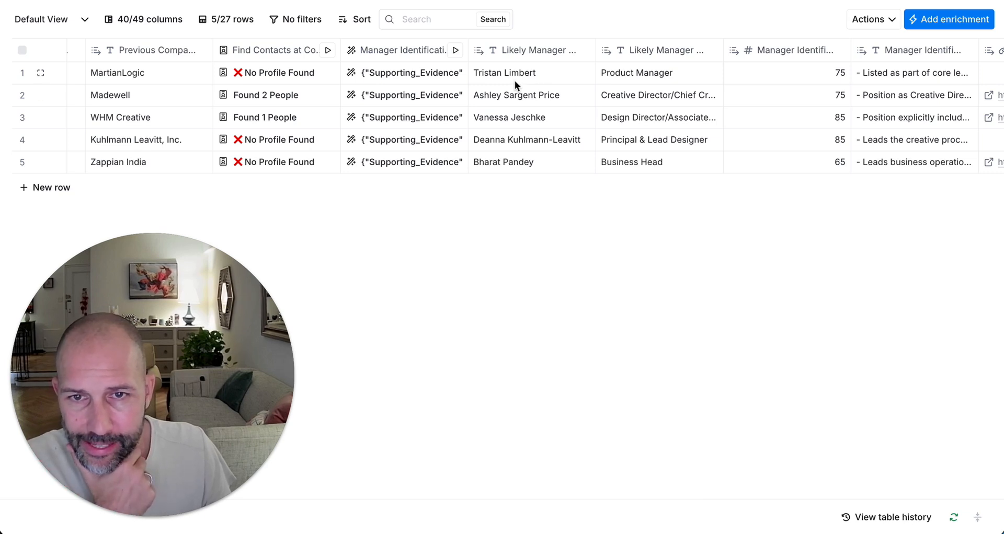
{"action": "left_click", "coordinate": [430, 55]}
{"action": "left_click", "coordinate": [595, 104]}
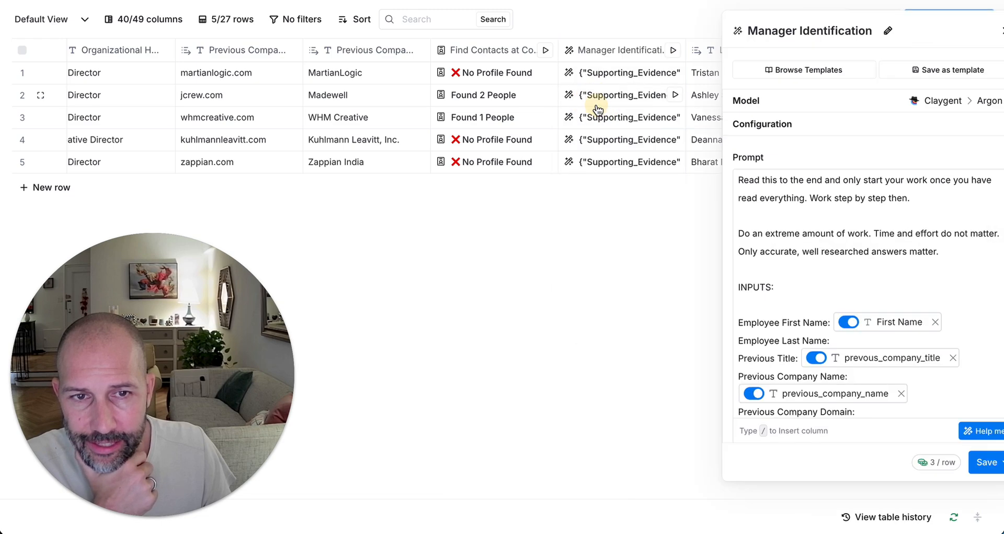
{"action": "left_click", "coordinate": [972, 30]}
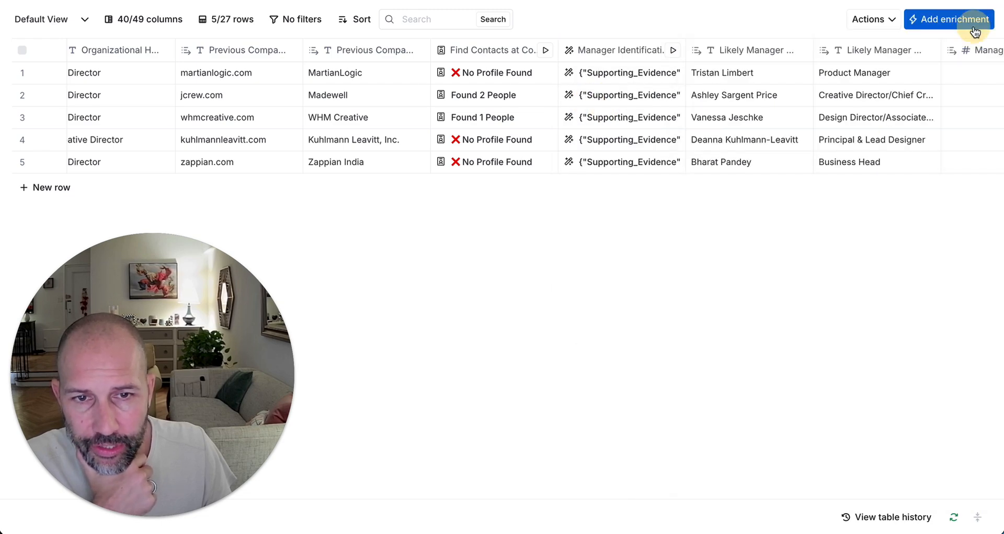
Step: Move to the Work Email column, then advance to the Clay Techniques slide
{"action": "scroll", "coordinate": [567, 238], "scroll_direction": "right", "scroll_amount": 1}
{"action": "scroll", "coordinate": [567, 239], "scroll_direction": "right", "scroll_amount": 10}
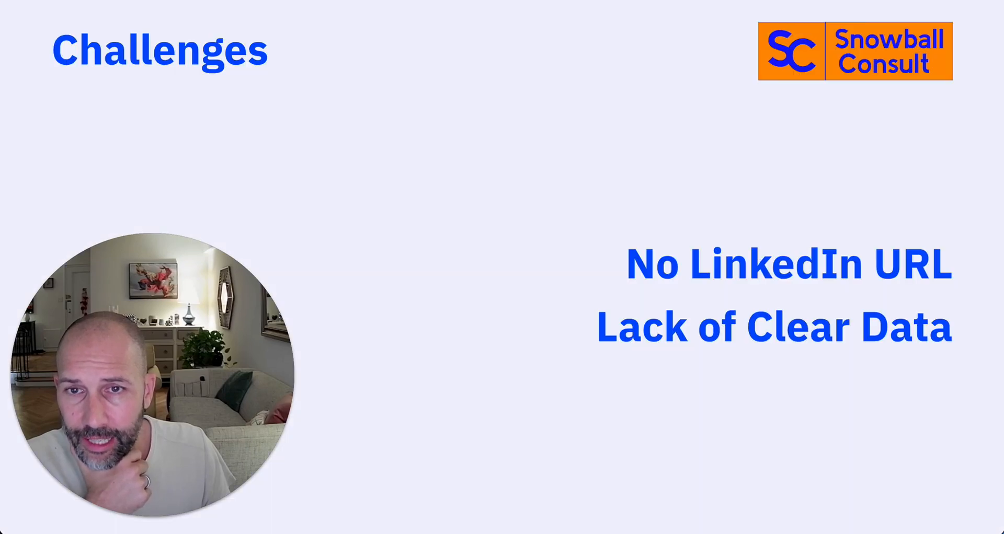
{"action": "left_click", "coordinate": [323, 112]}
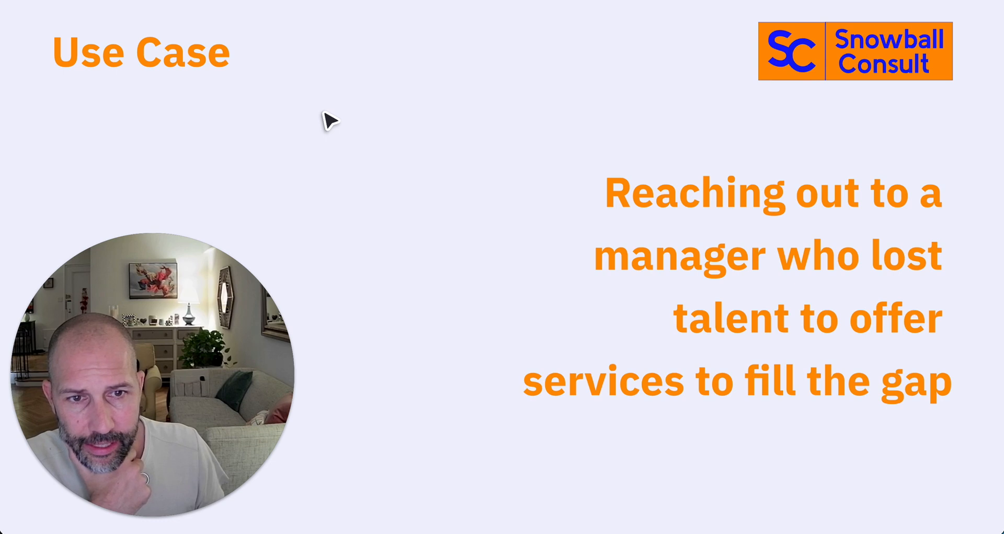
{"action": "key", "text": "Right"}
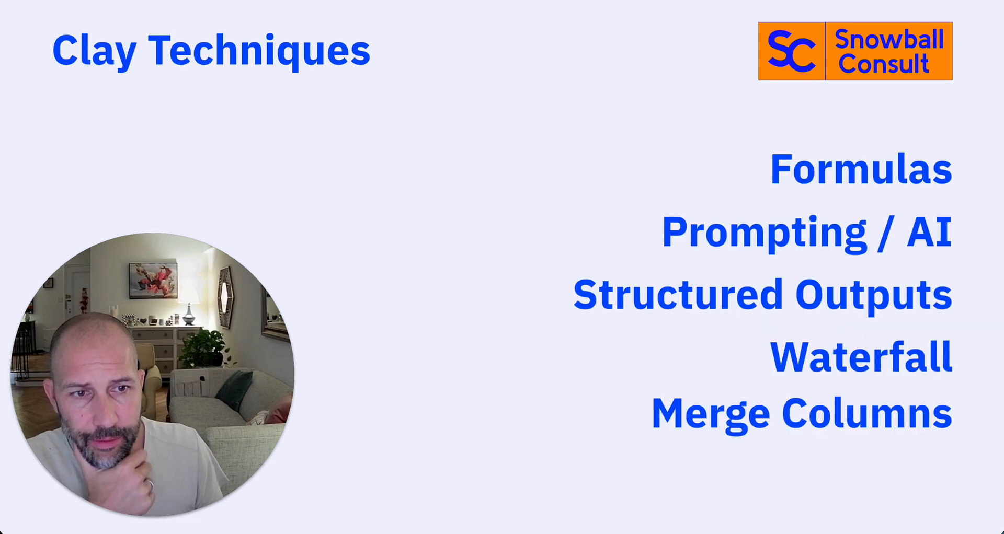